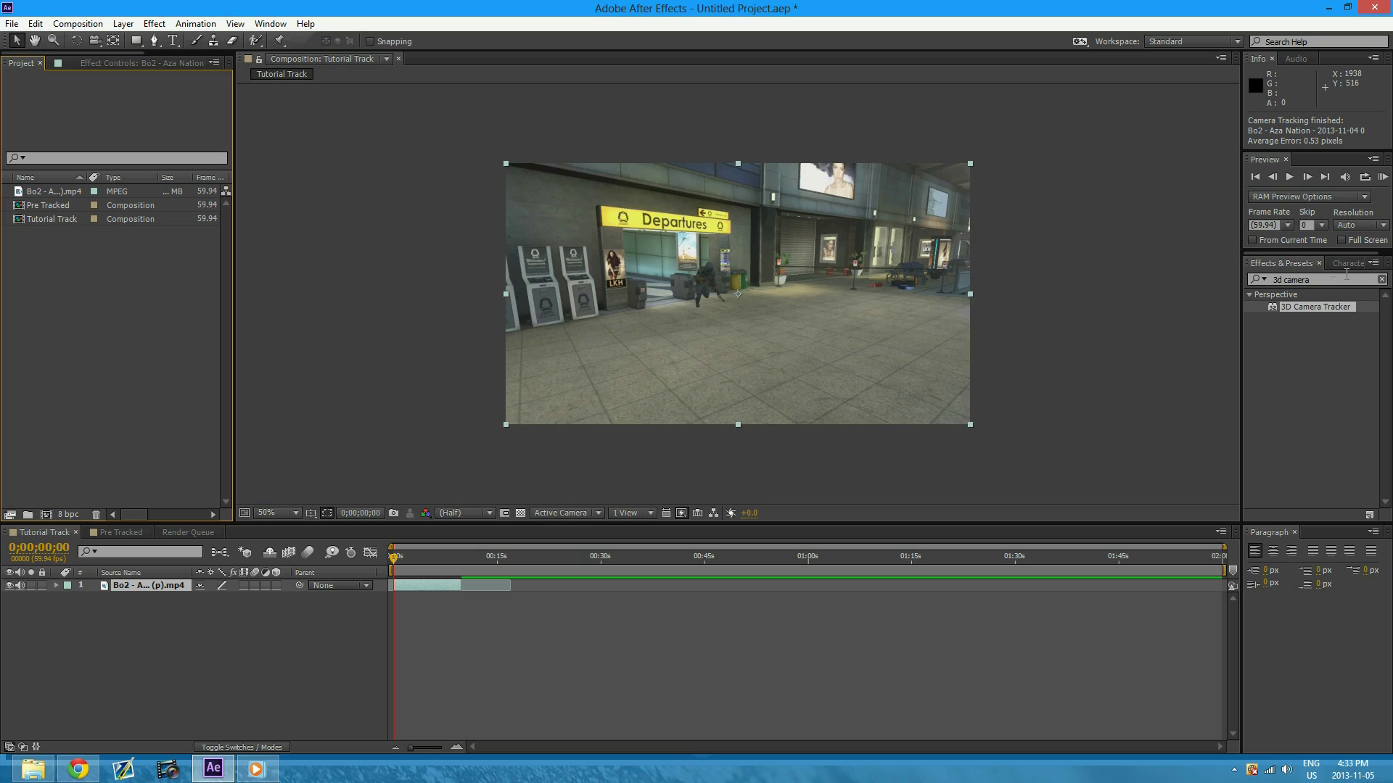
Search the effects for "3d camera" and apply 3D Camera Tracker to the gameplay clip in the Tutorial Track composition
{"action": "key", "text": "BackSpace"}
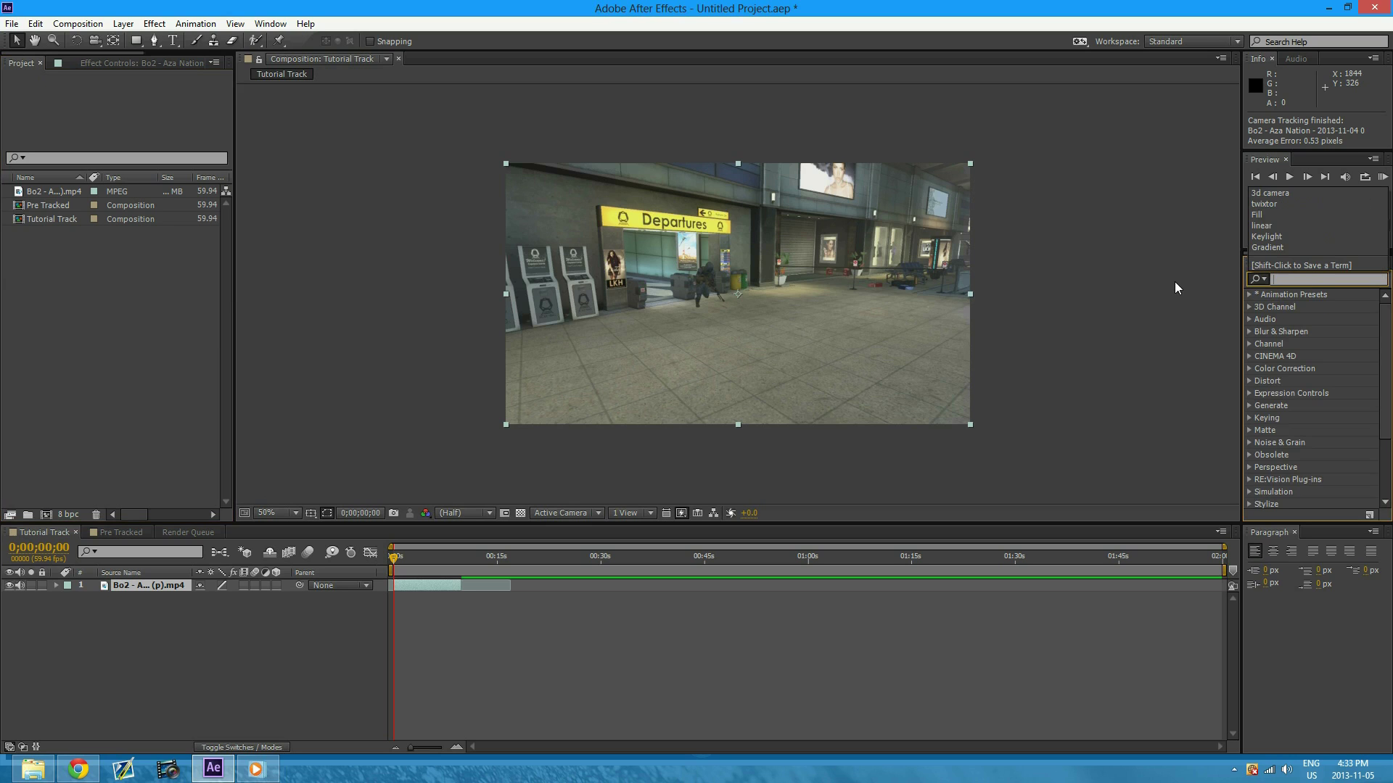
{"action": "left_click", "coordinate": [189, 634]}
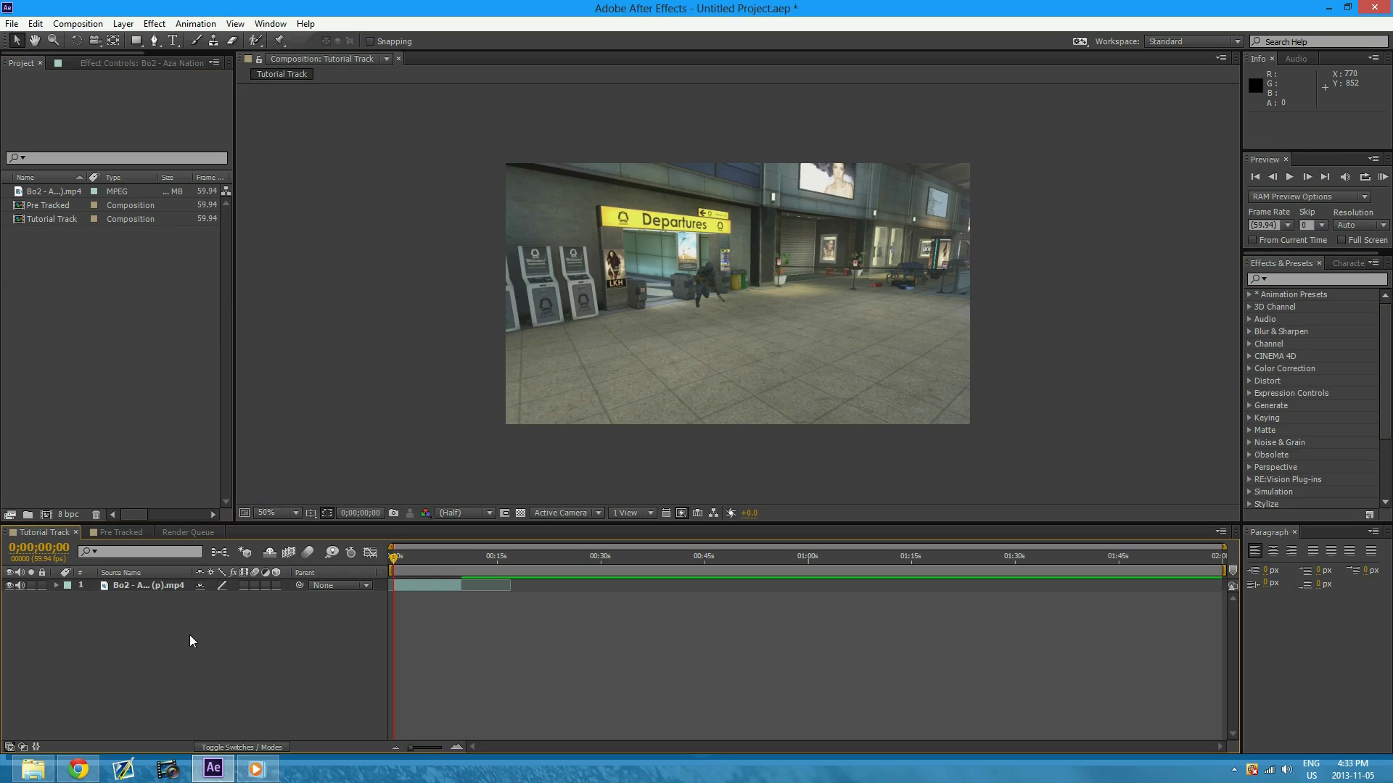
{"action": "left_click", "coordinate": [157, 586]}
{"action": "left_click", "coordinate": [110, 63]}
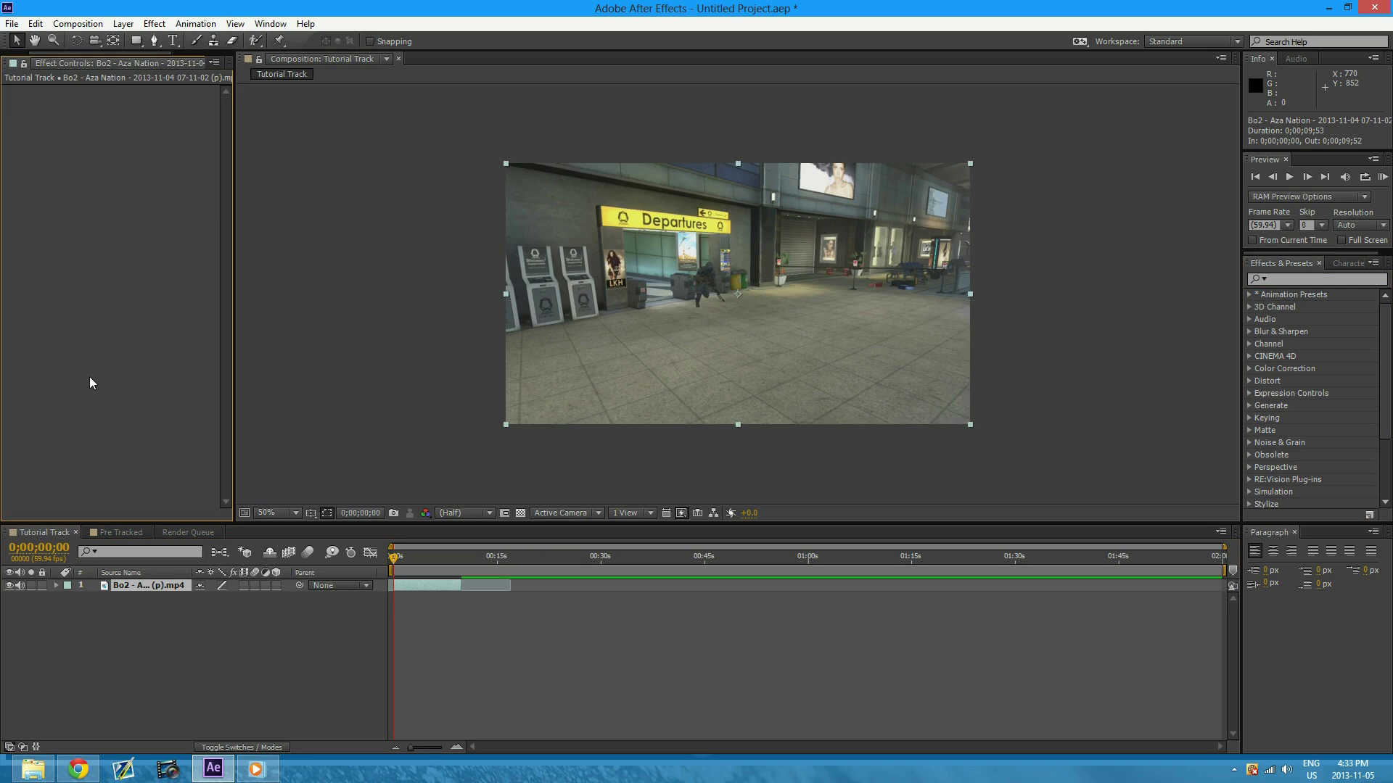
{"action": "left_click", "coordinate": [1291, 280]}
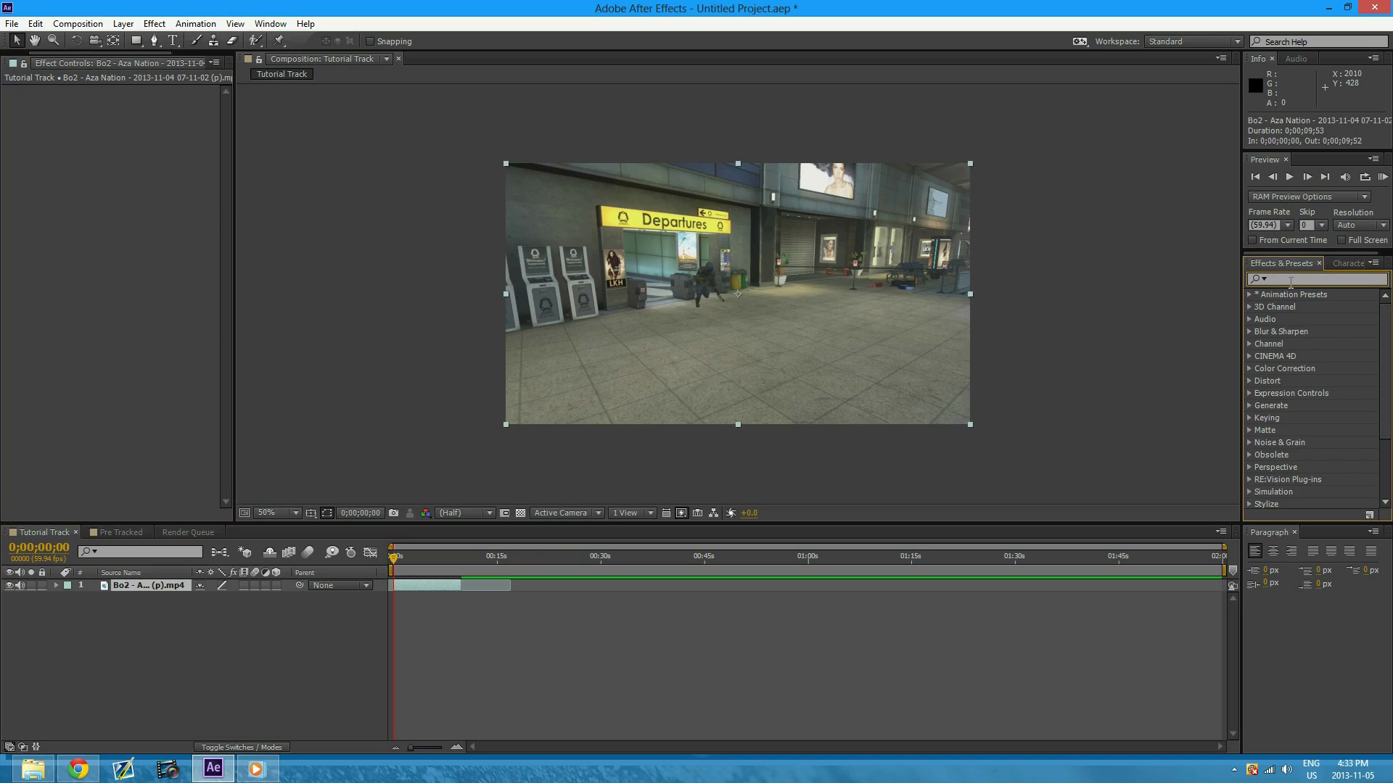
{"action": "type", "text": "3d"}
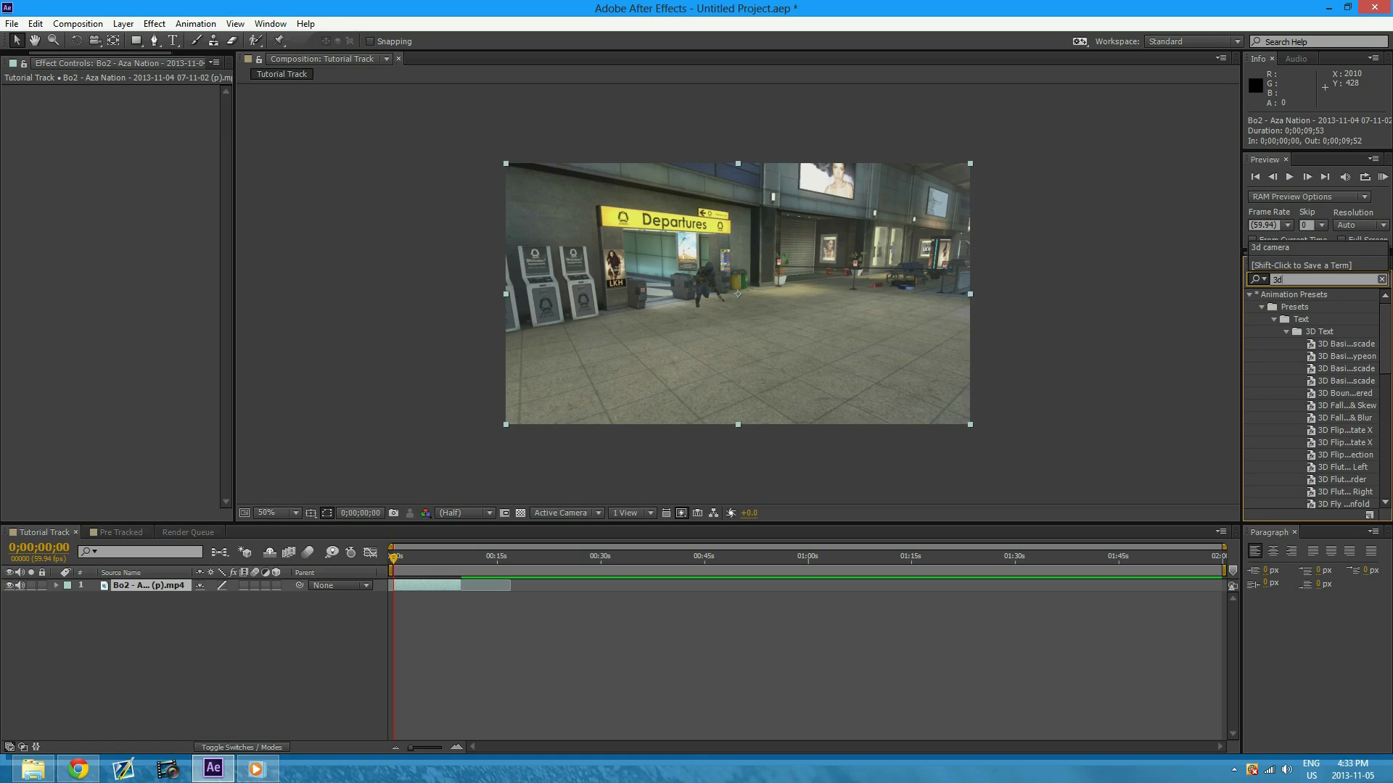
{"action": "key", "text": "Return"}
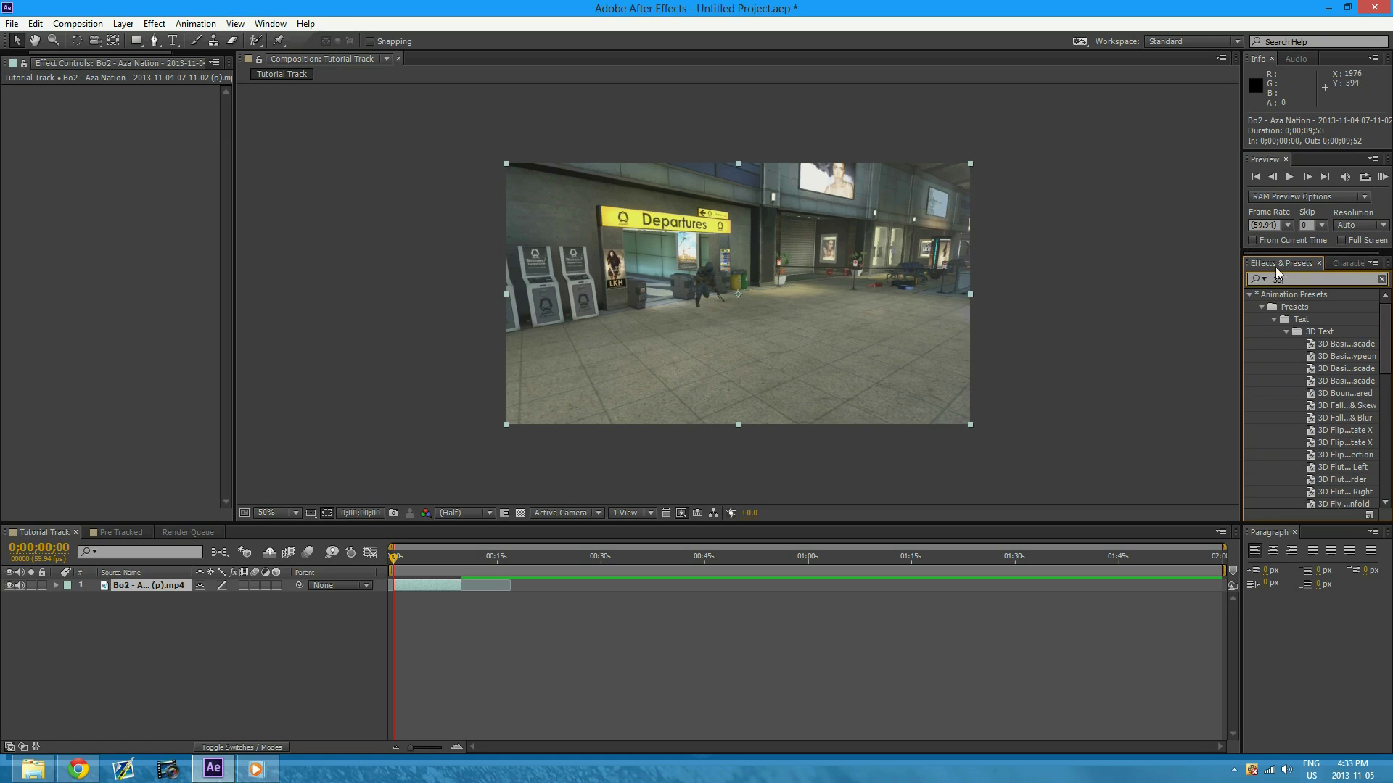
{"action": "type", "text": "camera"}
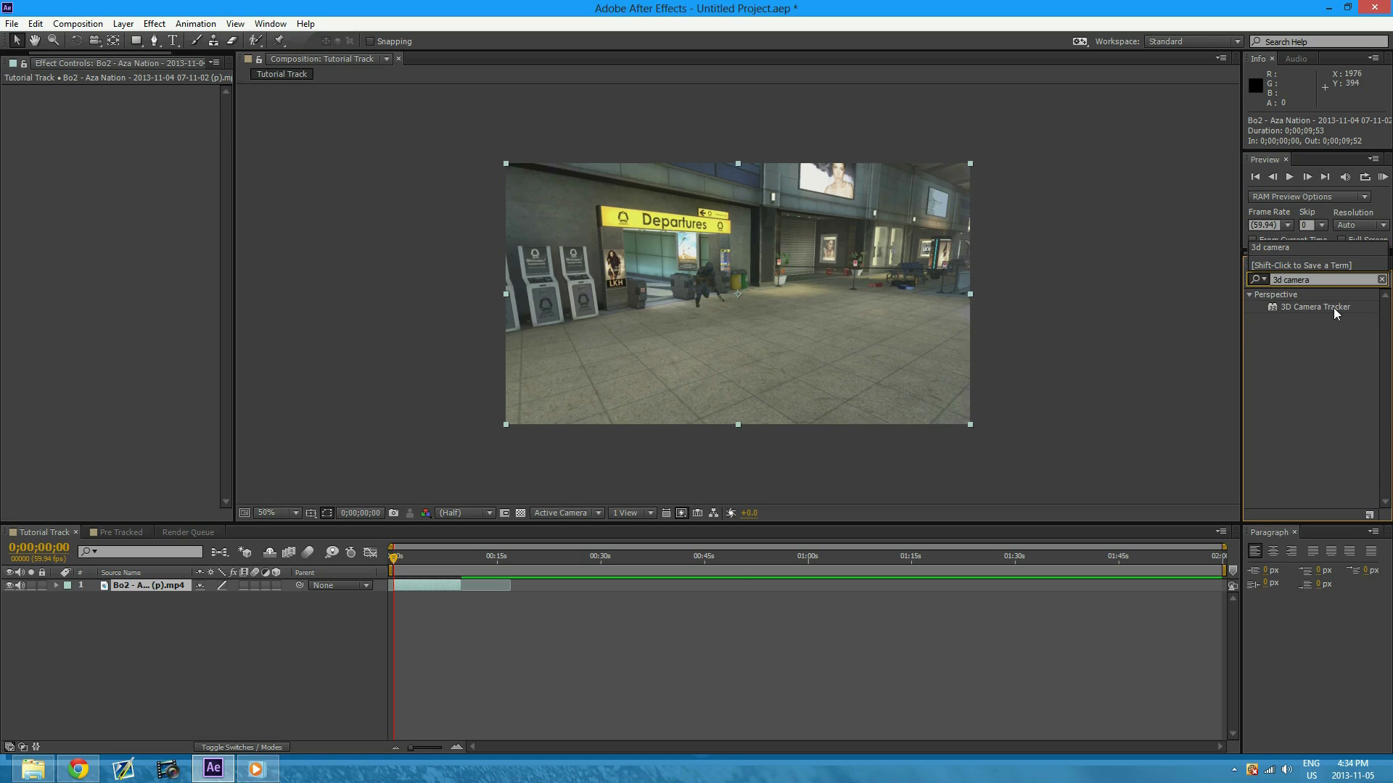
{"action": "left_click_drag", "start_coordinate": [1315, 307], "coordinate": [433, 586]}
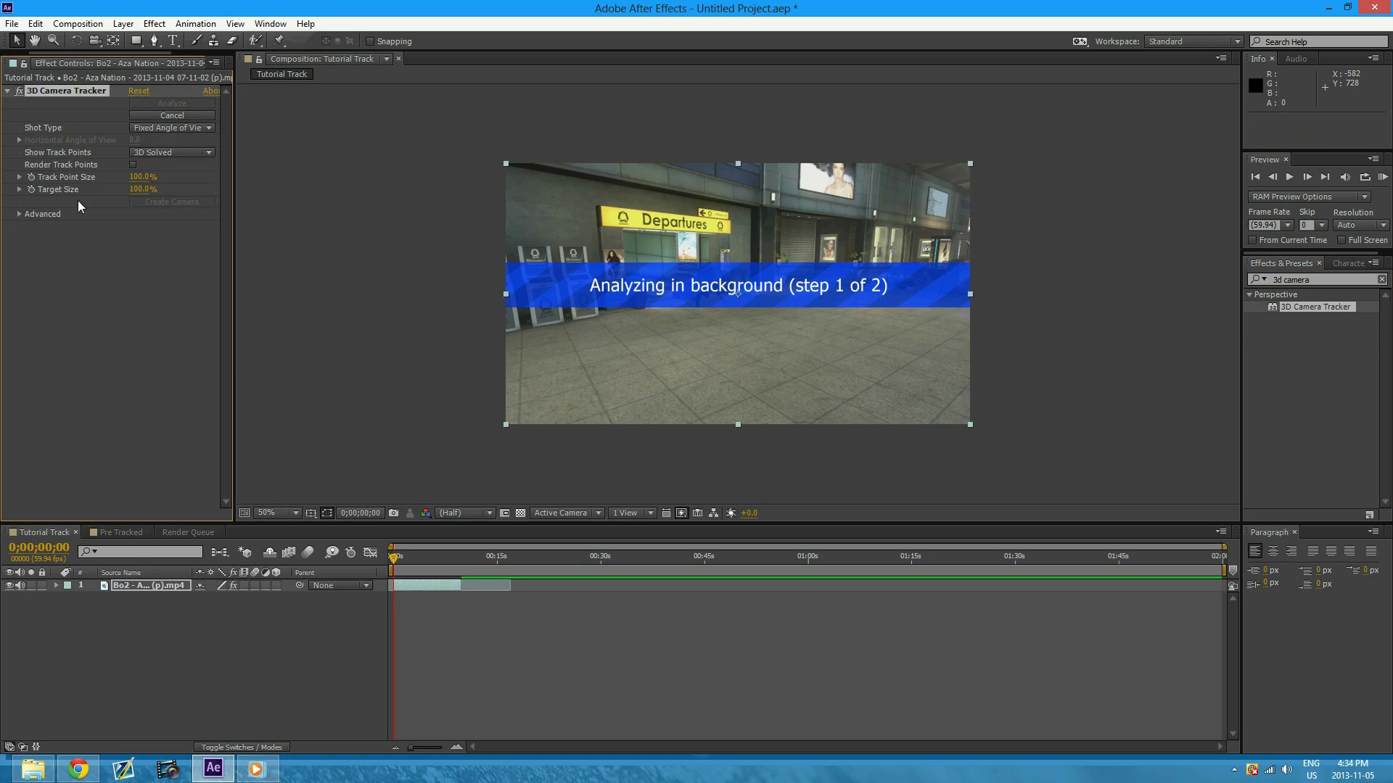
Expand the tracker's advanced settings, and delete the 3D Camera Tracker effect from the Tutorial Track clip
{"action": "left_click", "coordinate": [18, 214]}
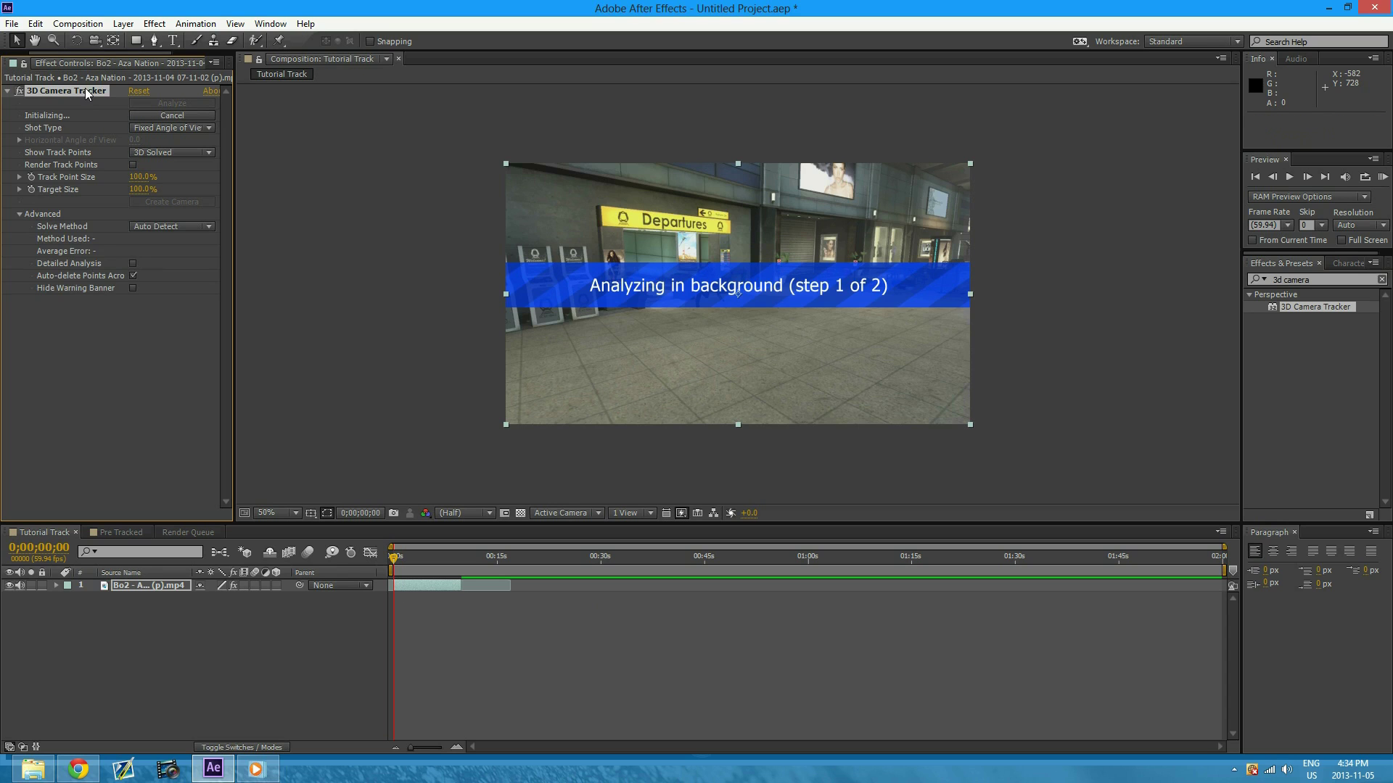
{"action": "key", "text": "Delete"}
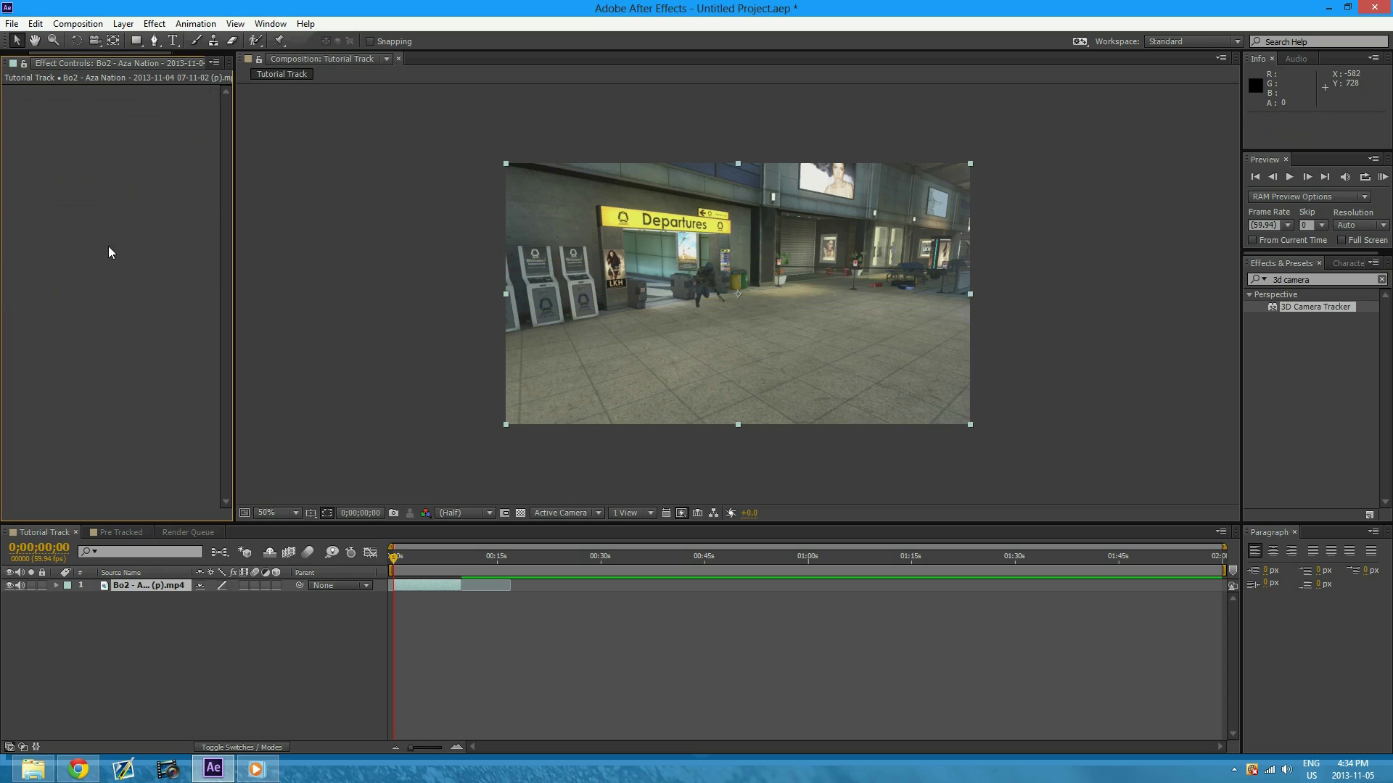
Switch to the Pre Tracked composition, collapse its 3D Camera Tracker settings and go to the frame at 0;00;02;50
{"action": "left_click", "coordinate": [122, 534]}
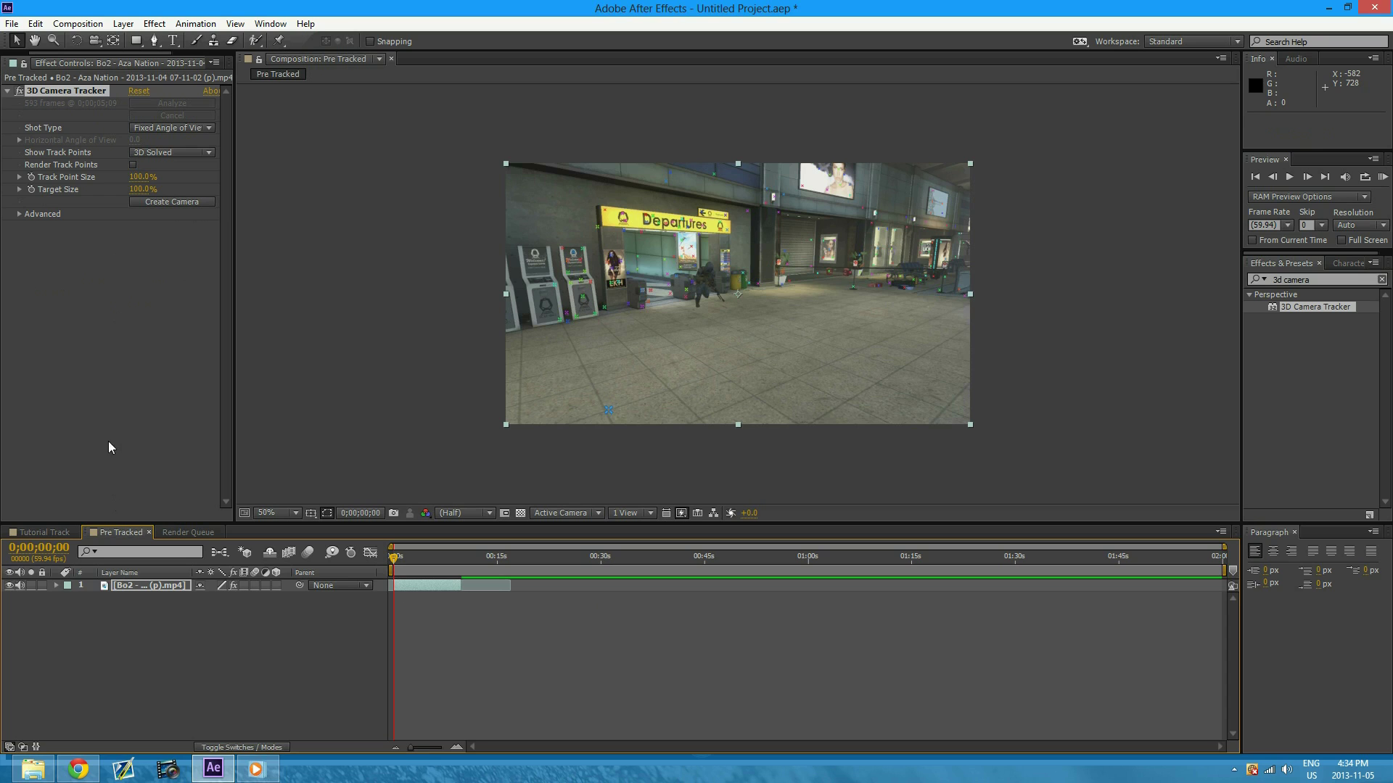
{"action": "left_click", "coordinate": [7, 92]}
{"action": "left_click", "coordinate": [422, 559]}
{"action": "left_click_drag", "start_coordinate": [425, 562], "coordinate": [413, 558]}
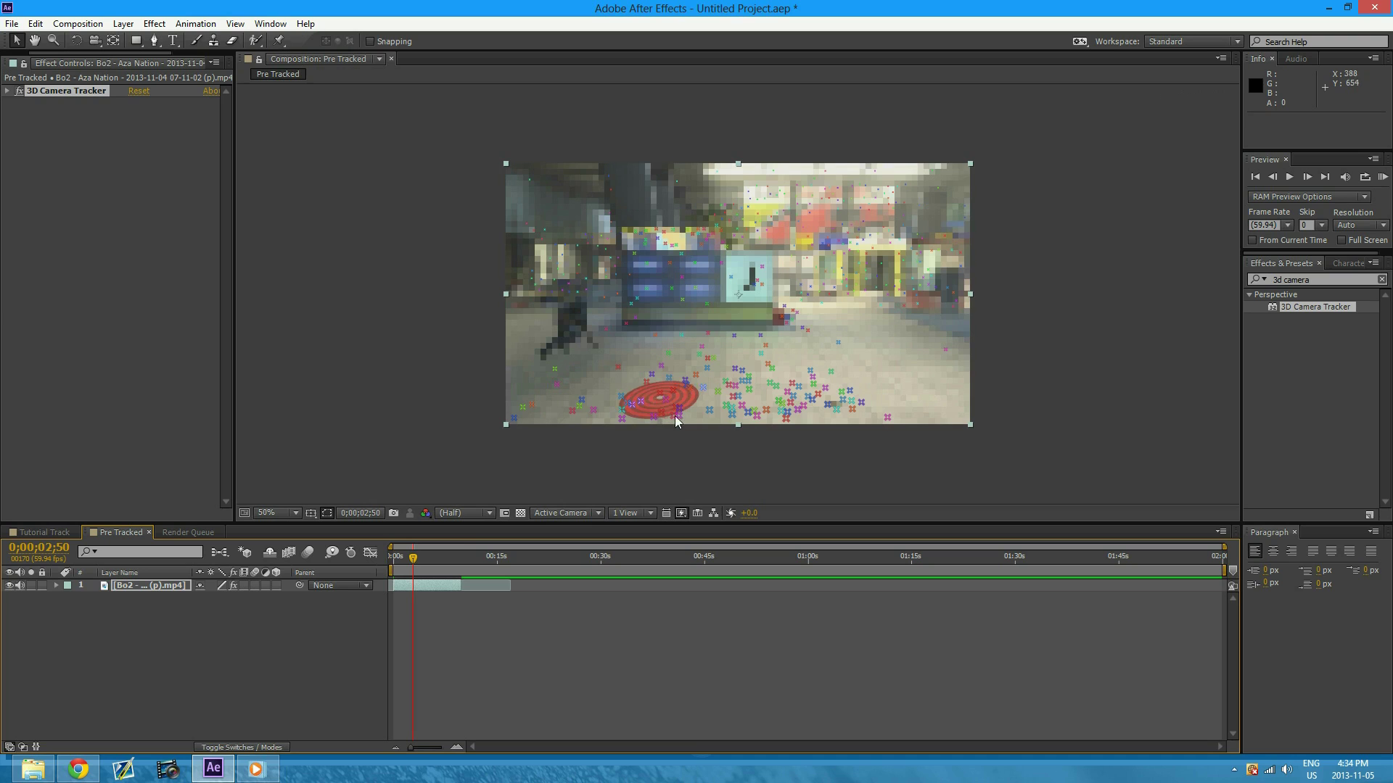
Select the cluster of track points on the floor in front of the kiosk and create a text layer and camera from them
{"action": "mouse_move", "coordinate": [711, 426]}
{"action": "left_mouse_down"}
{"action": "mouse_move", "coordinate": [929, 435]}
{"action": "mouse_move", "coordinate": [919, 397]}
{"action": "mouse_move", "coordinate": [722, 363]}
{"action": "left_mouse_up"}
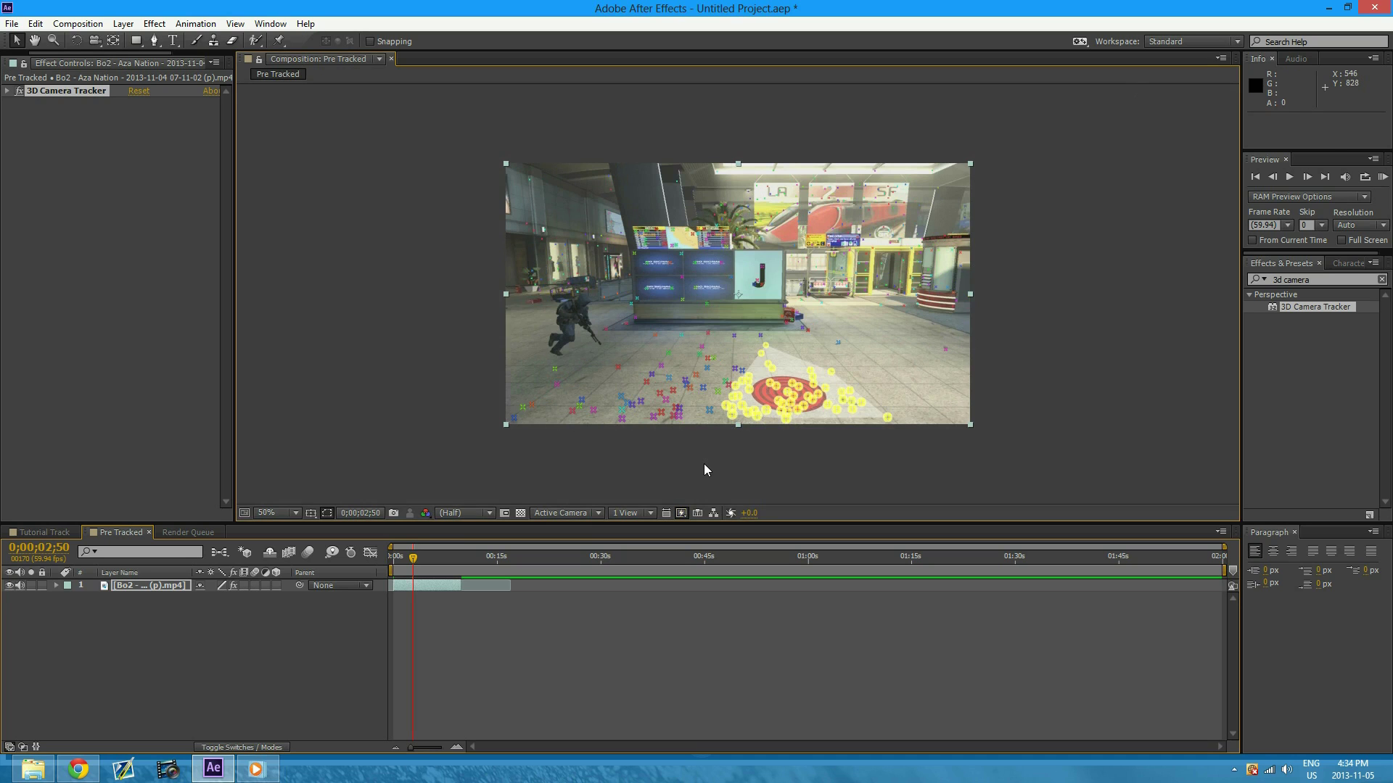
{"action": "left_click", "coordinate": [710, 417]}
{"action": "mouse_move", "coordinate": [769, 418]}
{"action": "left_mouse_down"}
{"action": "mouse_move", "coordinate": [829, 420]}
{"action": "mouse_move", "coordinate": [862, 400]}
{"action": "mouse_move", "coordinate": [864, 370]}
{"action": "mouse_move", "coordinate": [764, 347]}
{"action": "mouse_move", "coordinate": [690, 350]}
{"action": "mouse_move", "coordinate": [546, 415]}
{"action": "mouse_move", "coordinate": [659, 434]}
{"action": "mouse_move", "coordinate": [707, 393]}
{"action": "left_mouse_up"}
{"action": "right_click", "coordinate": [711, 399]}
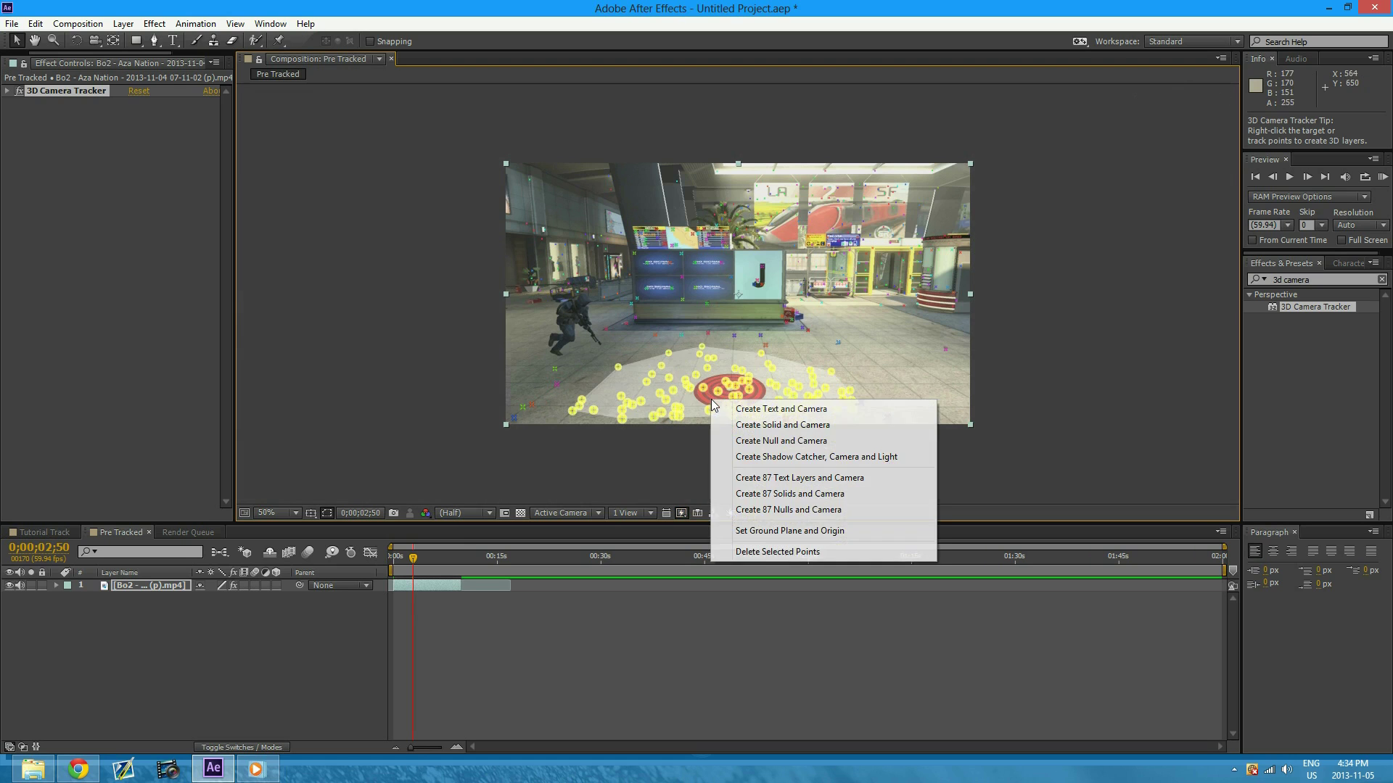
{"action": "left_click", "coordinate": [745, 410]}
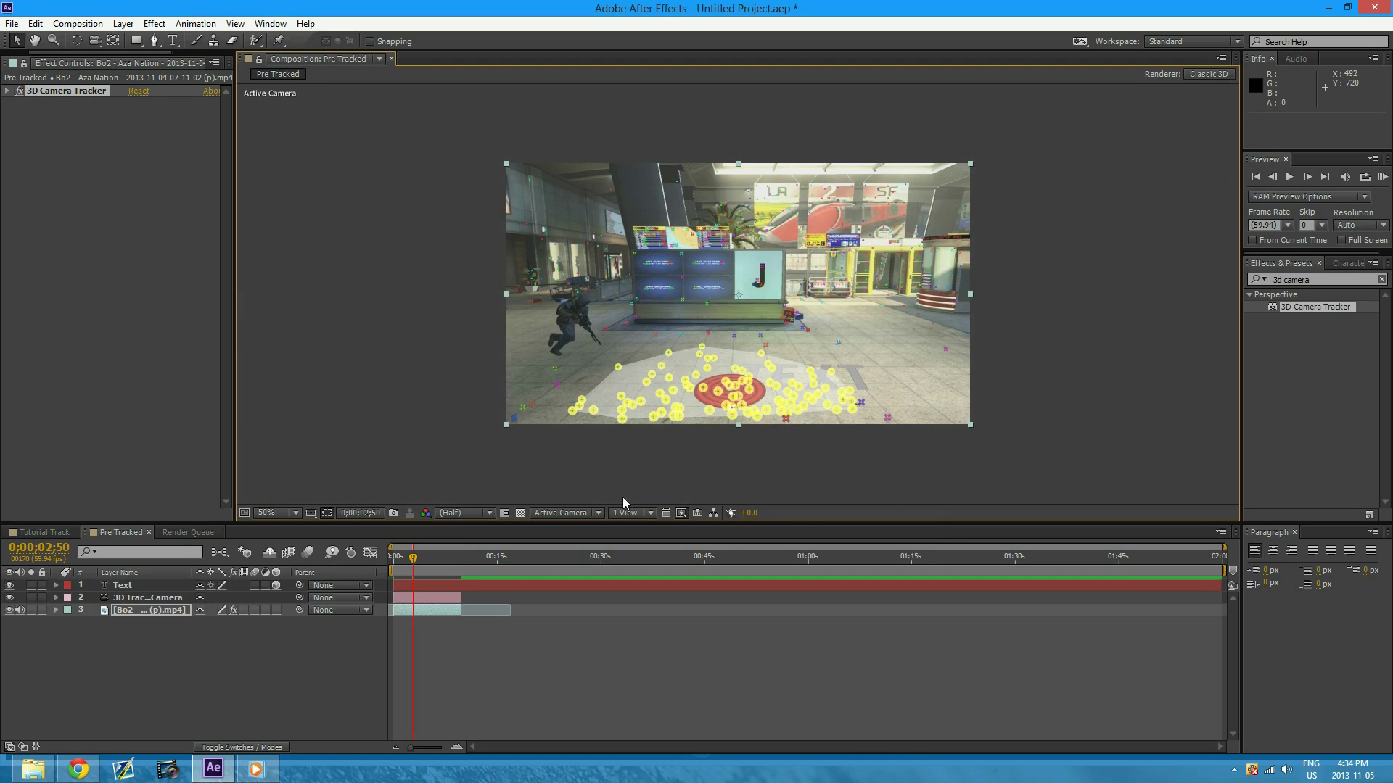
{"action": "left_click", "coordinate": [639, 445]}
Set the Text layer's X Rotation to 90° to stand it upright on the floor
{"action": "left_click", "coordinate": [144, 584]}
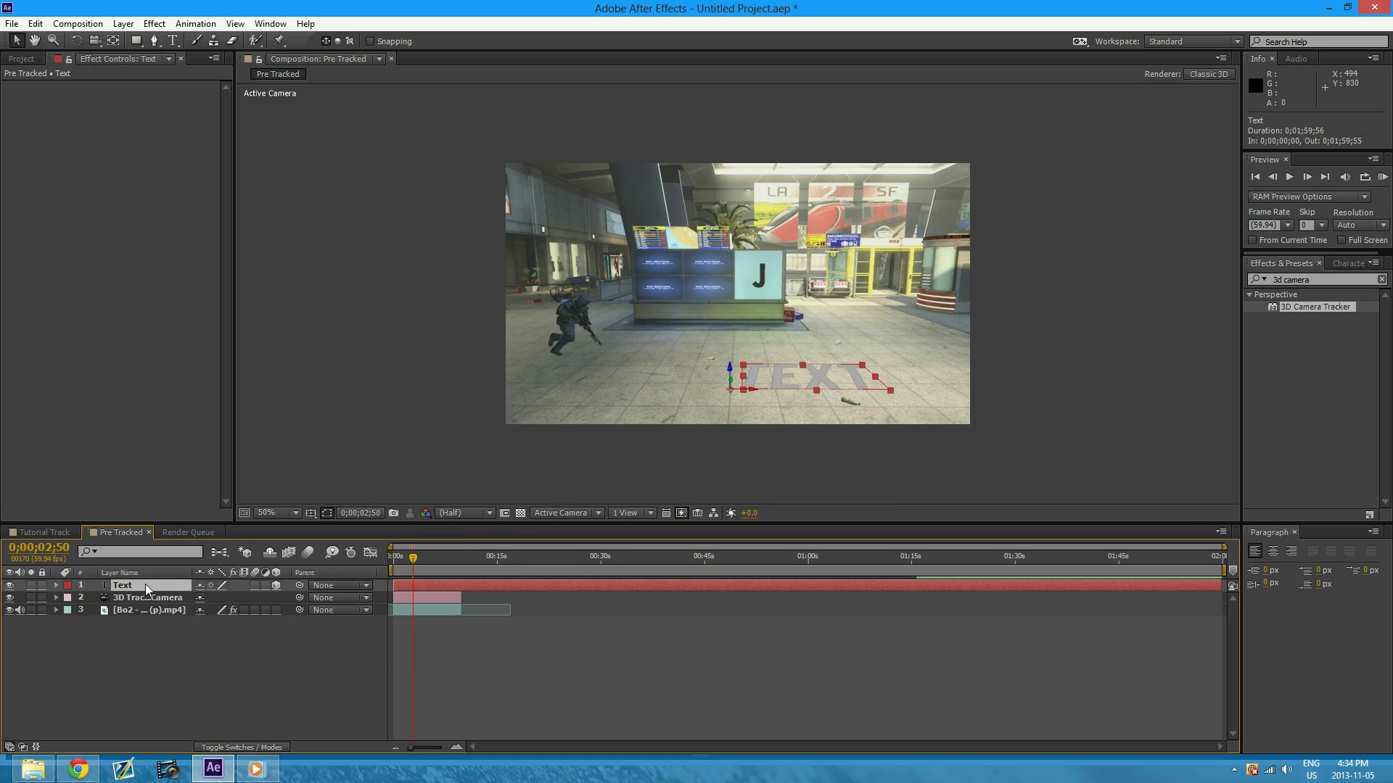
{"action": "key", "text": "r"}
{"action": "left_click", "coordinate": [216, 610]}
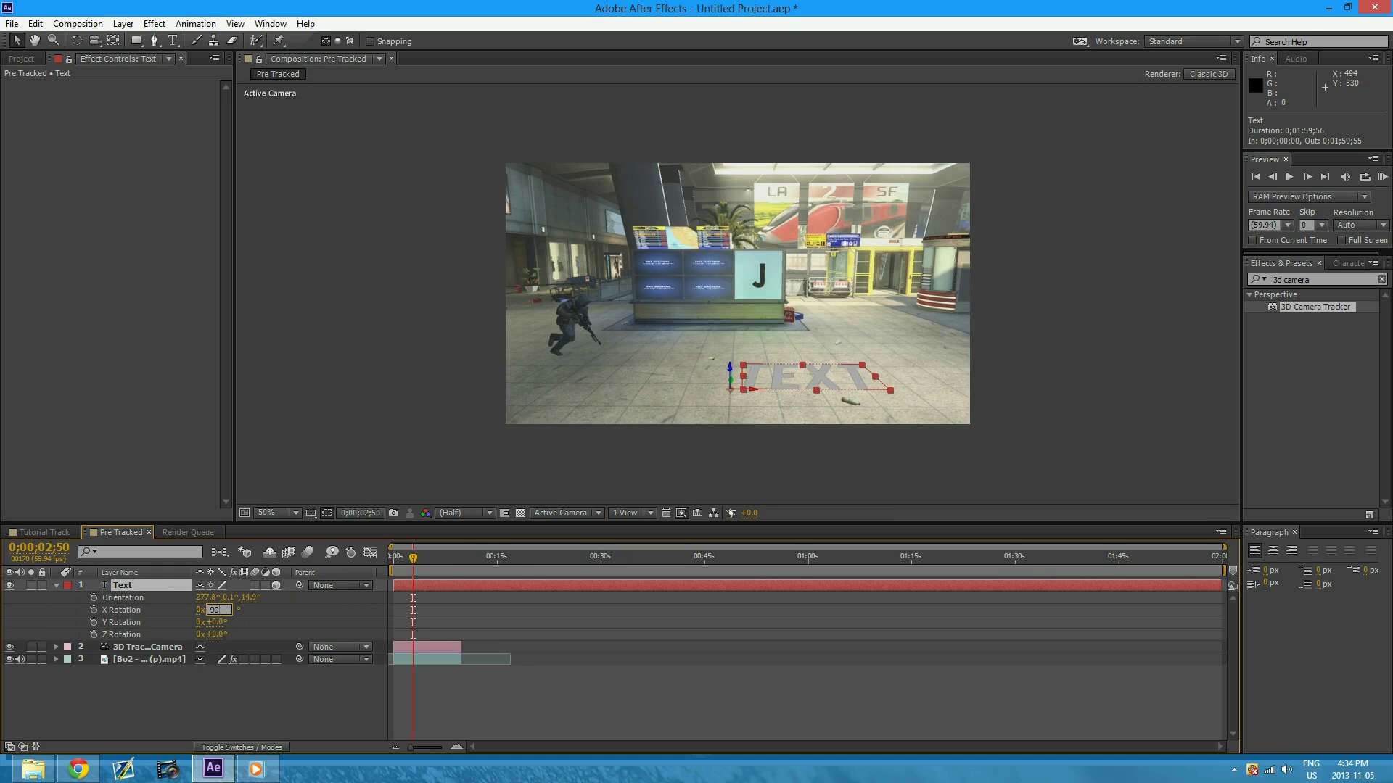
{"action": "type", "text": "90"}
{"action": "key", "text": "Return"}
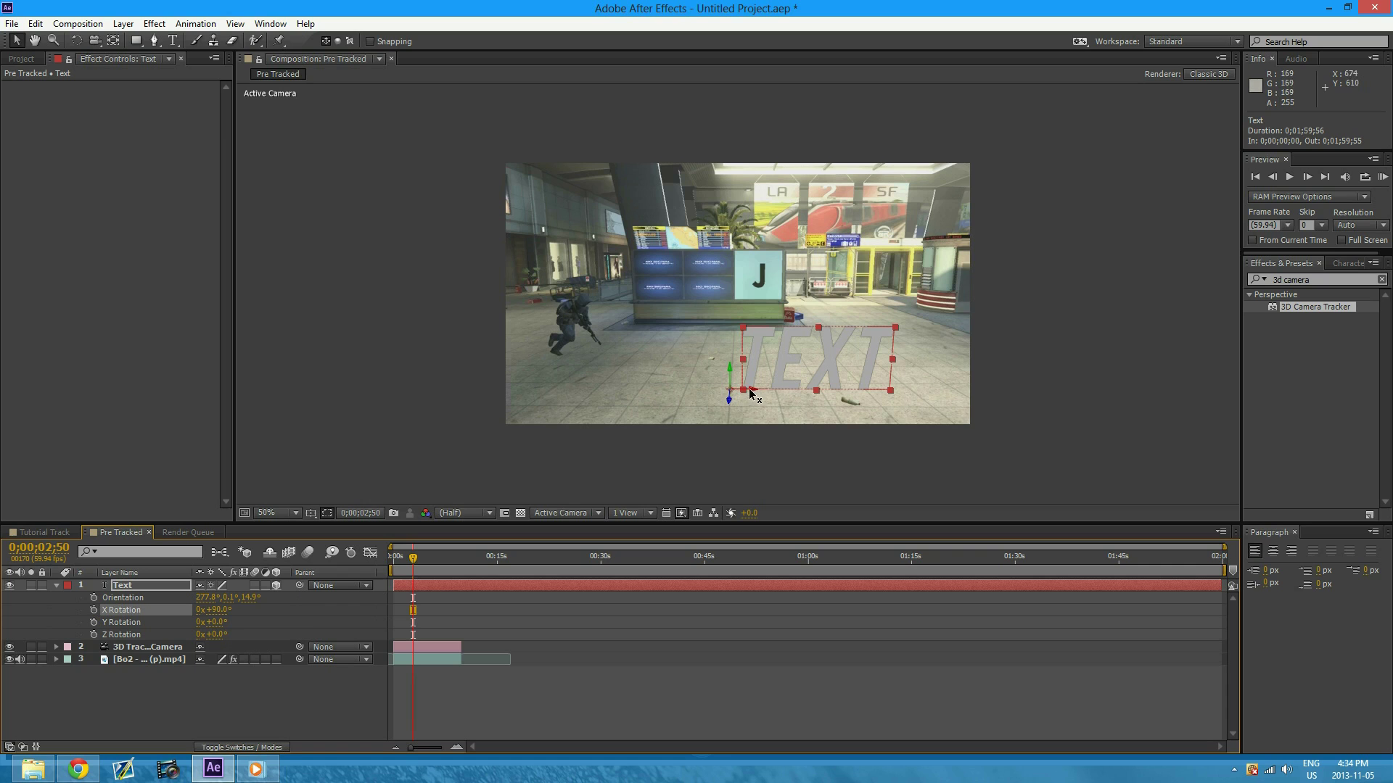
Reposition the text in front of the kiosk at about 668.4, 854.4, 1876.3 and go to the frame at 0;00;02;25
{"action": "left_click_drag", "start_coordinate": [711, 394], "coordinate": [391, 419]}
{"action": "left_click_drag", "start_coordinate": [615, 377], "coordinate": [624, 290]}
{"action": "mouse_move", "coordinate": [412, 556]}
{"action": "left_mouse_down"}
{"action": "mouse_move", "coordinate": [399, 558]}
{"action": "mouse_move", "coordinate": [431, 559]}
{"action": "mouse_move", "coordinate": [408, 553]}
{"action": "left_mouse_up"}
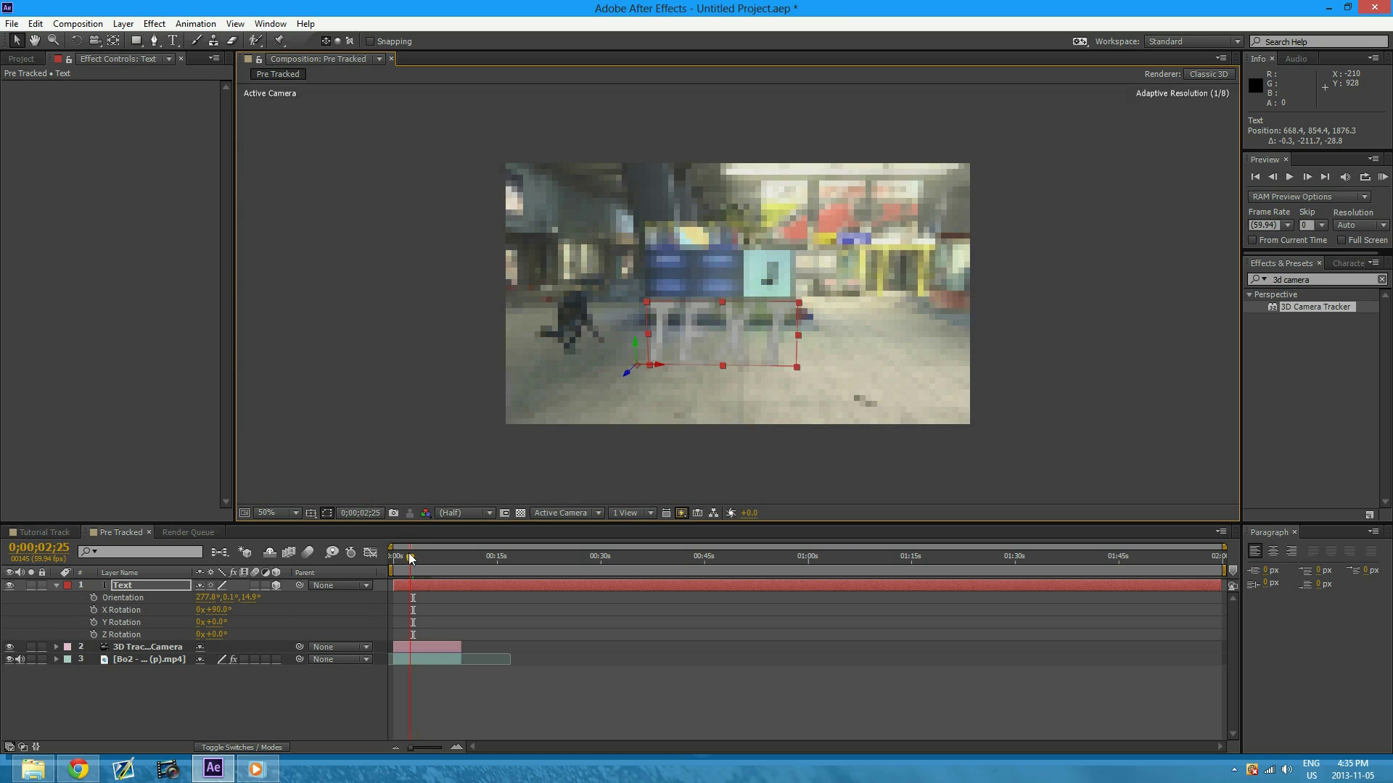
Change the Pre Tracked composition's renderer to Ray-traced 3D
{"action": "left_click", "coordinate": [1203, 75]}
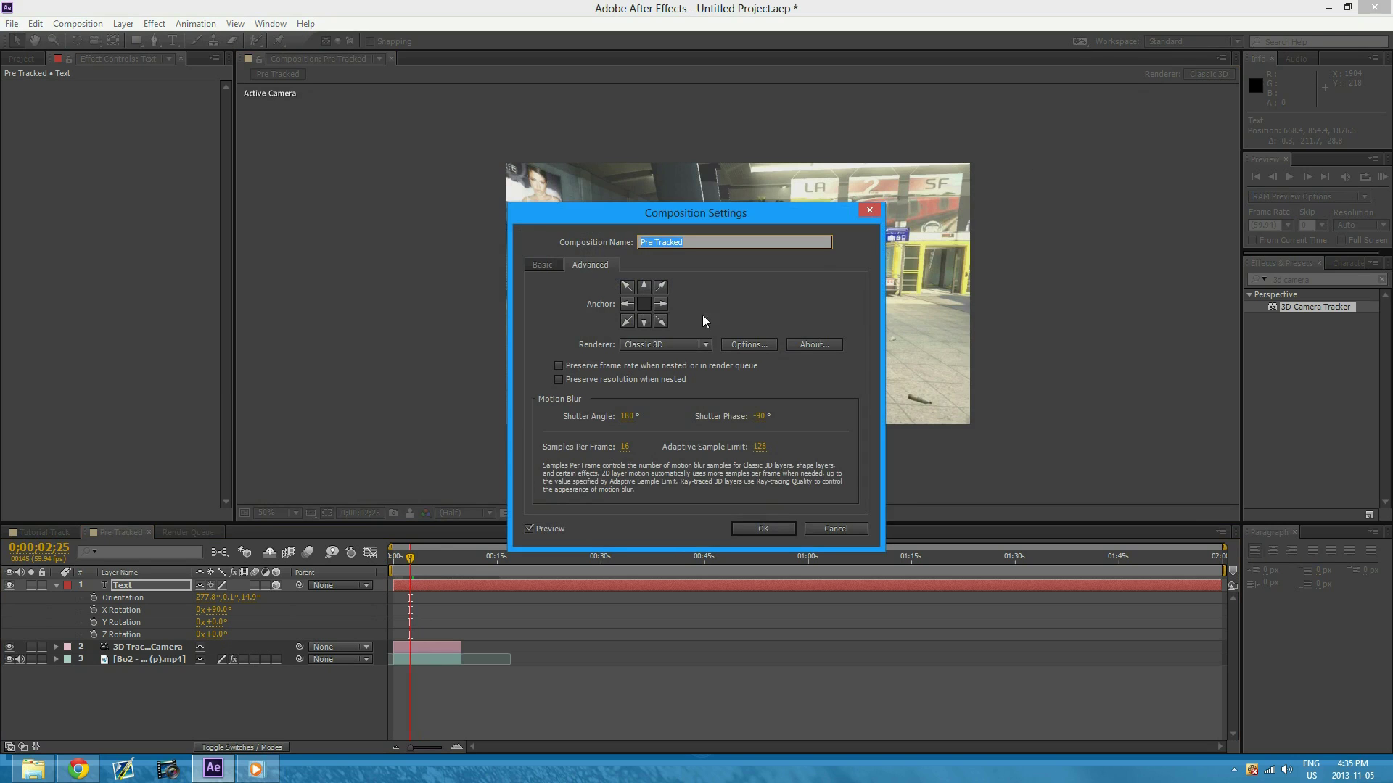
{"action": "left_click", "coordinate": [686, 345]}
{"action": "left_click", "coordinate": [671, 377]}
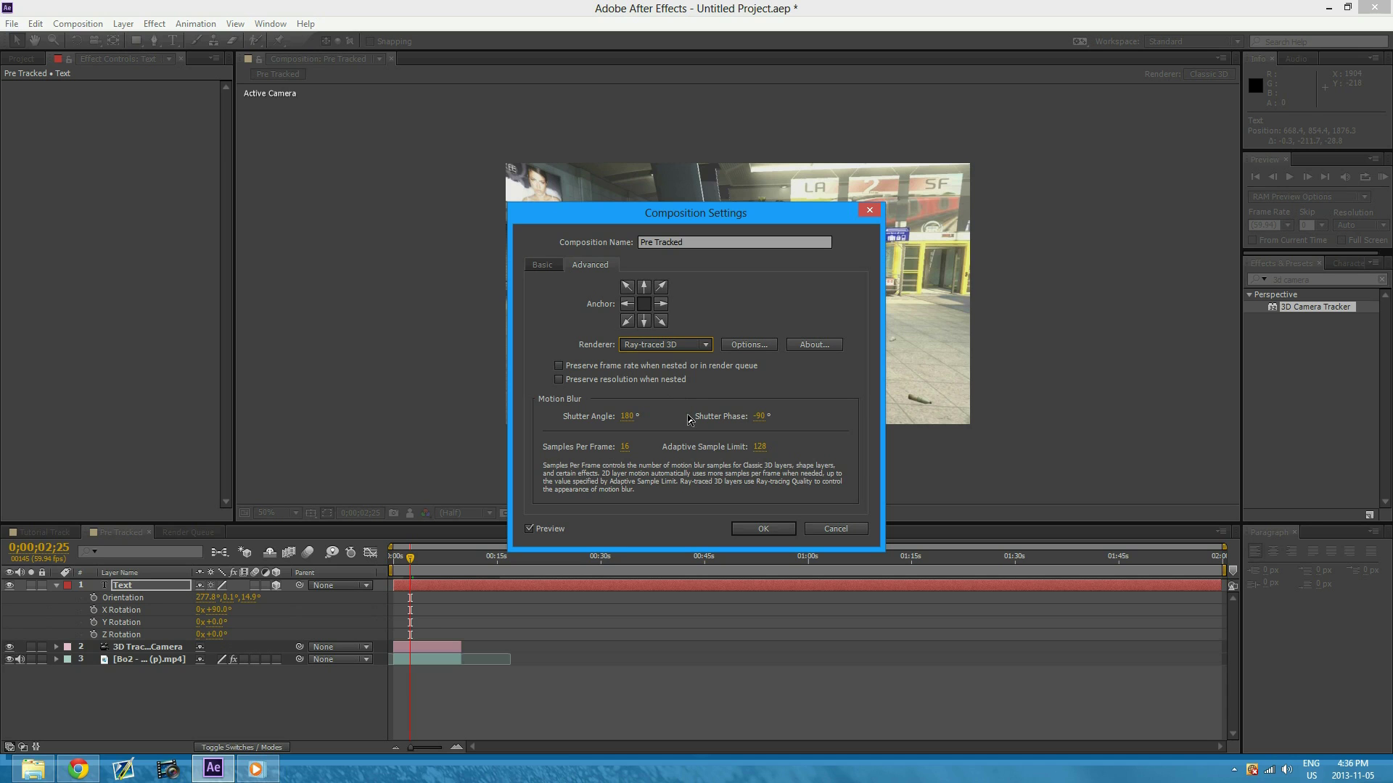
{"action": "left_click", "coordinate": [762, 529]}
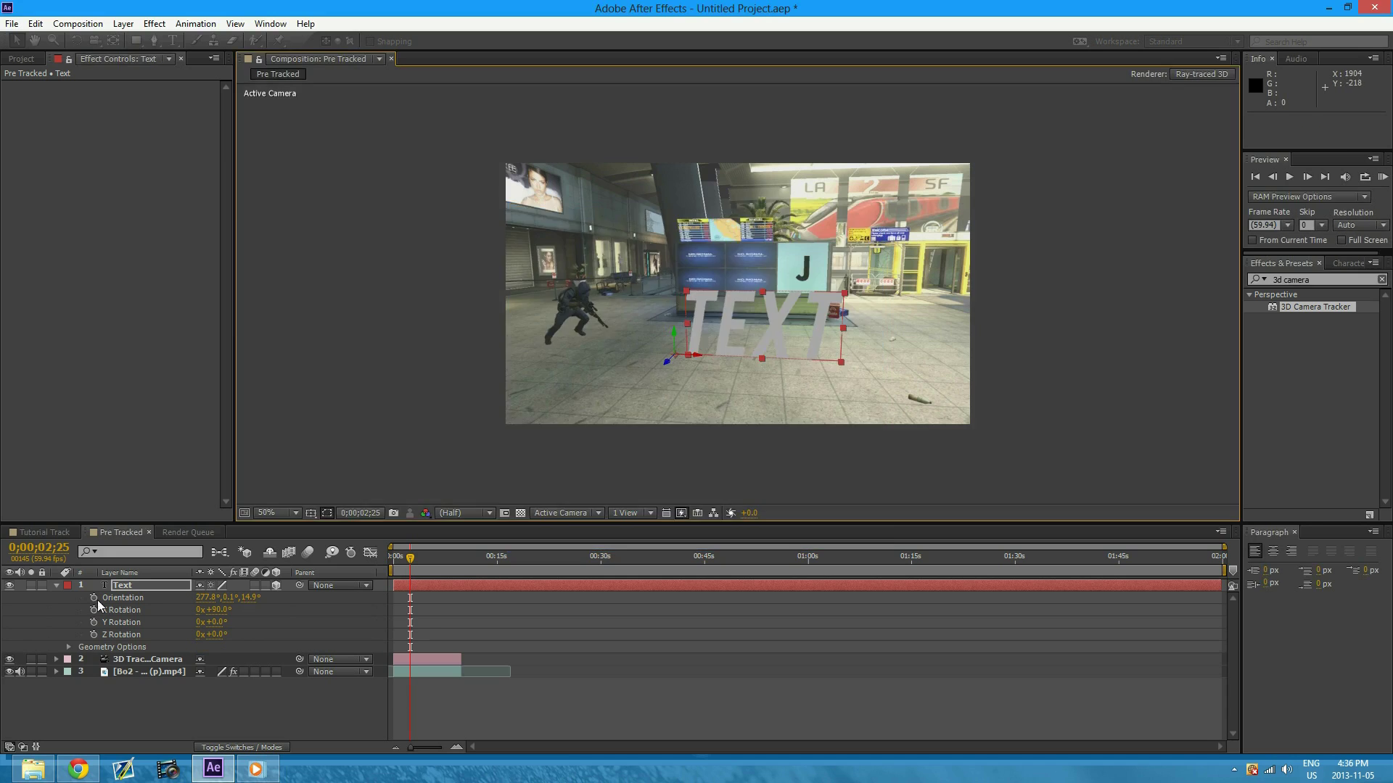
Expand the Text layer's geometry options and set the Bevel Depth to 1.5
{"action": "left_click", "coordinate": [56, 585]}
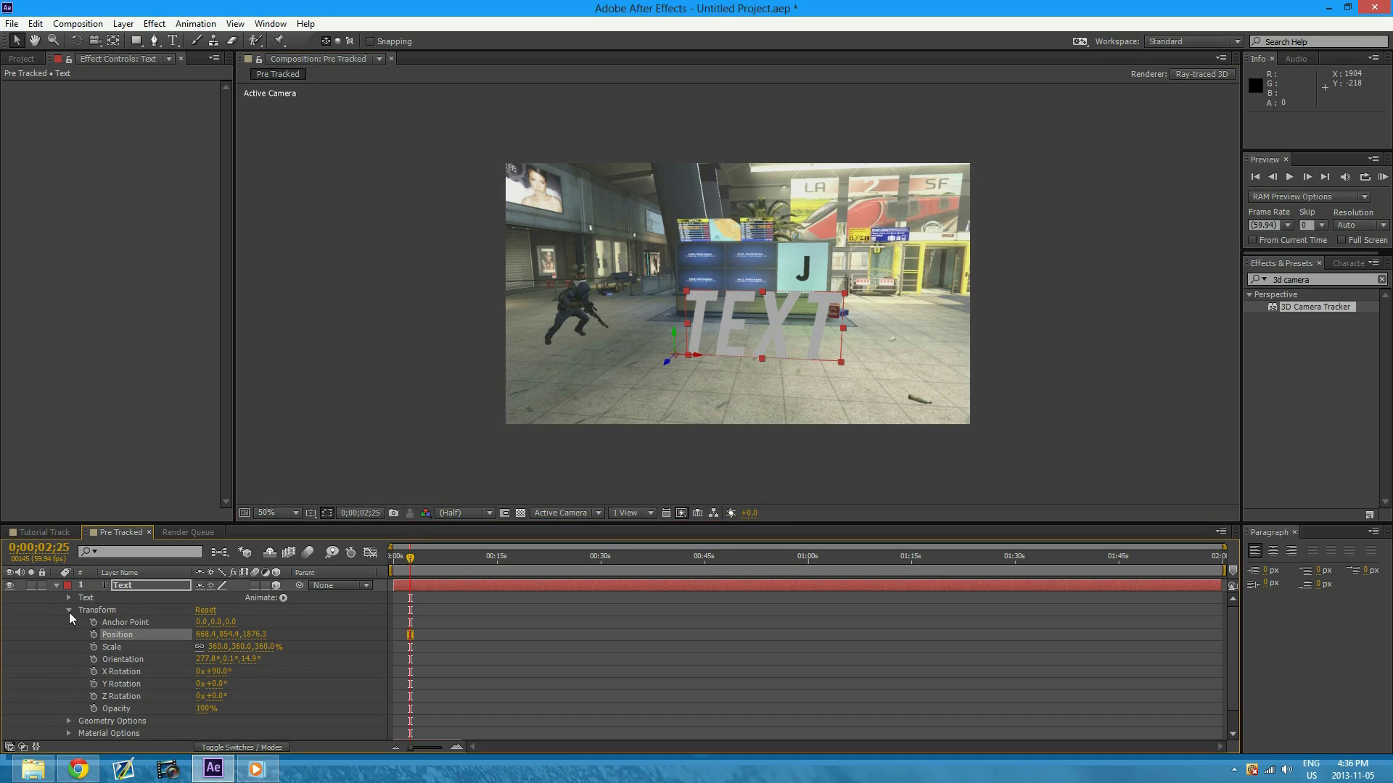
{"action": "left_click", "coordinate": [69, 610]}
{"action": "left_click", "coordinate": [57, 585]}
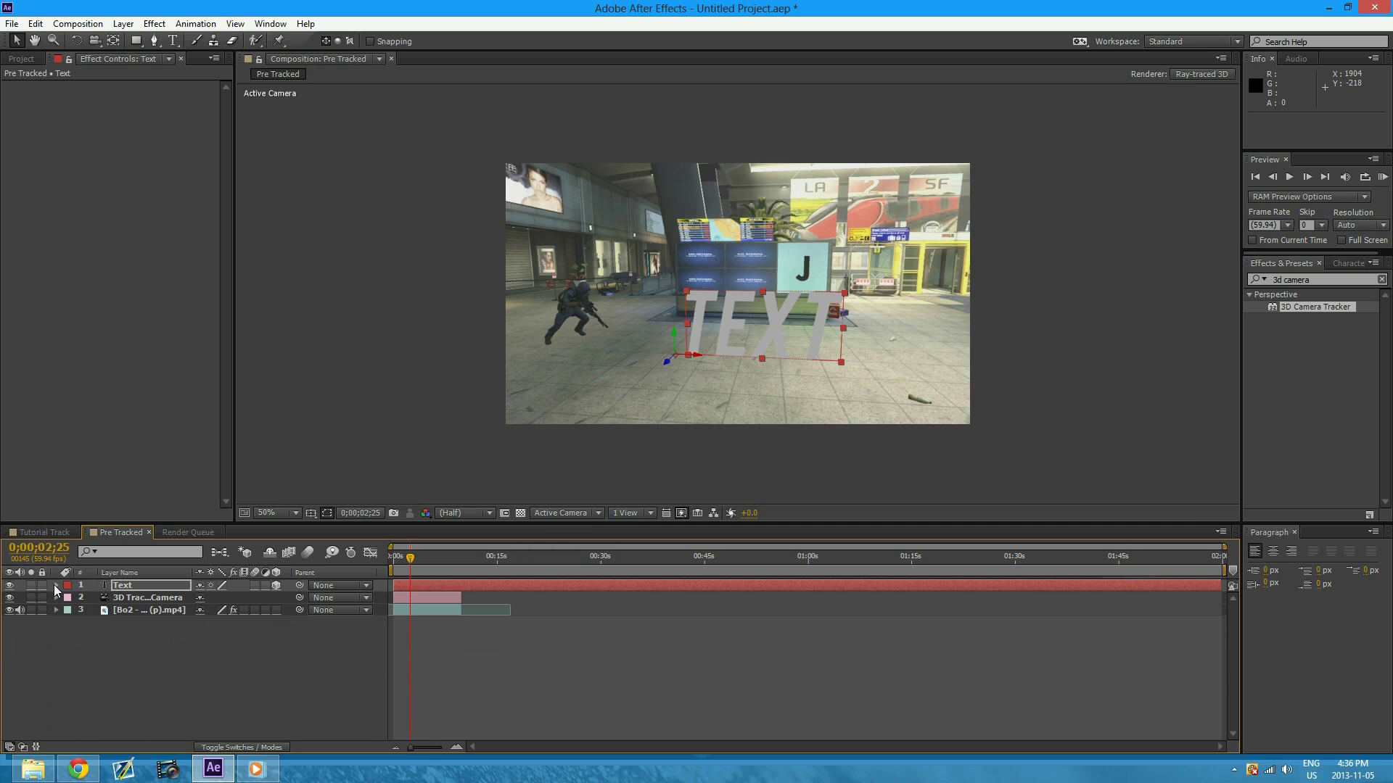
{"action": "left_click", "coordinate": [56, 585]}
{"action": "left_click", "coordinate": [68, 623]}
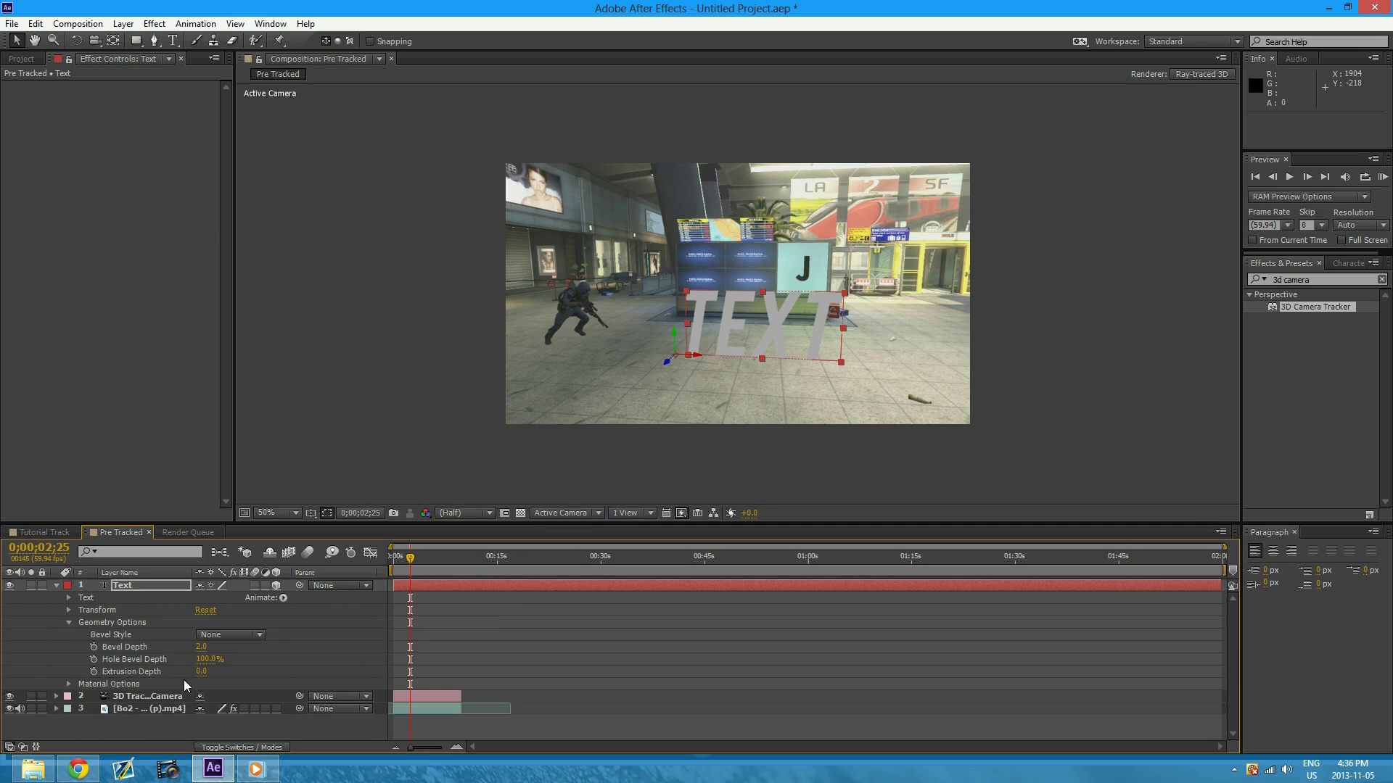
{"action": "left_click", "coordinate": [201, 646]}
{"action": "type", "text": "1.5"}
{"action": "key", "text": "Return"}
Set the text's Extrusion Depth to 12 and its Bevel Style to Angular
{"action": "left_click", "coordinate": [201, 671]}
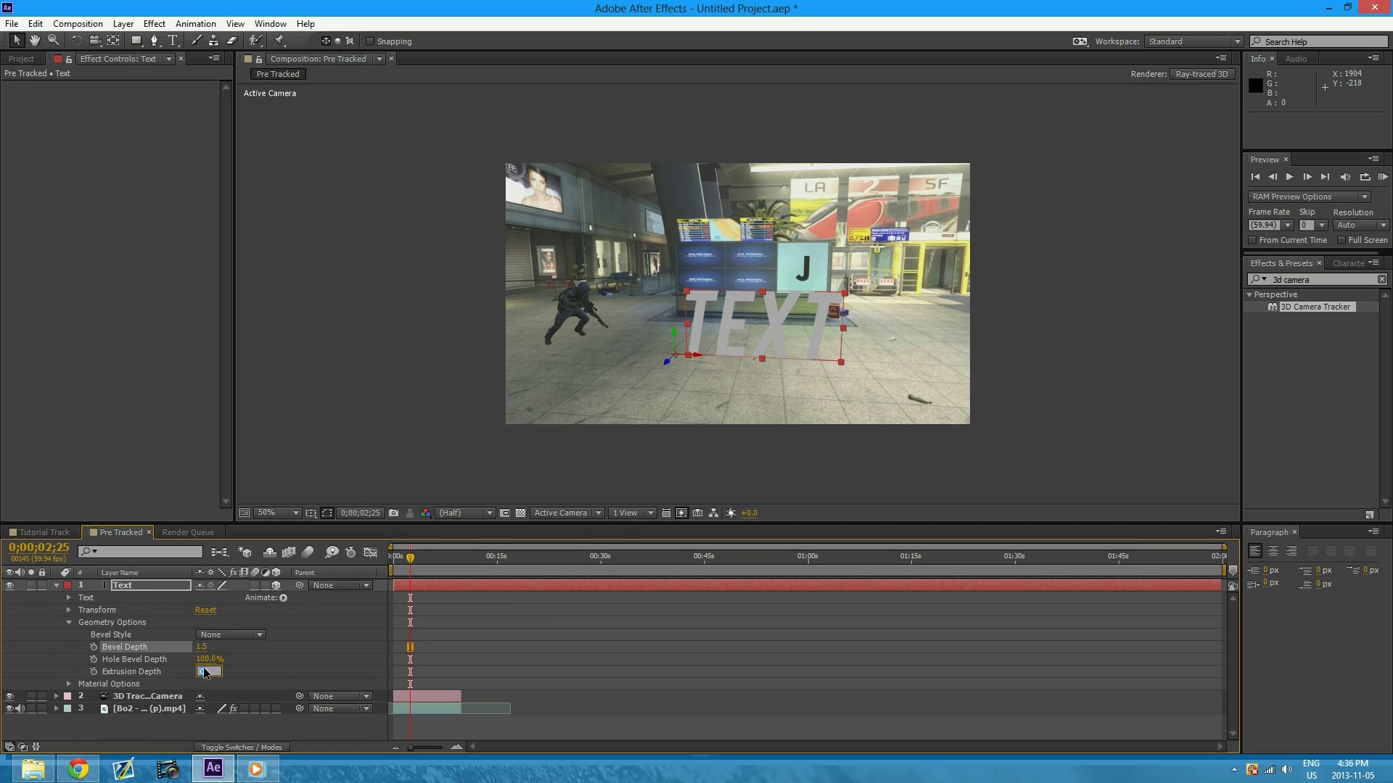
{"action": "type", "text": "12"}
{"action": "key", "text": "Return"}
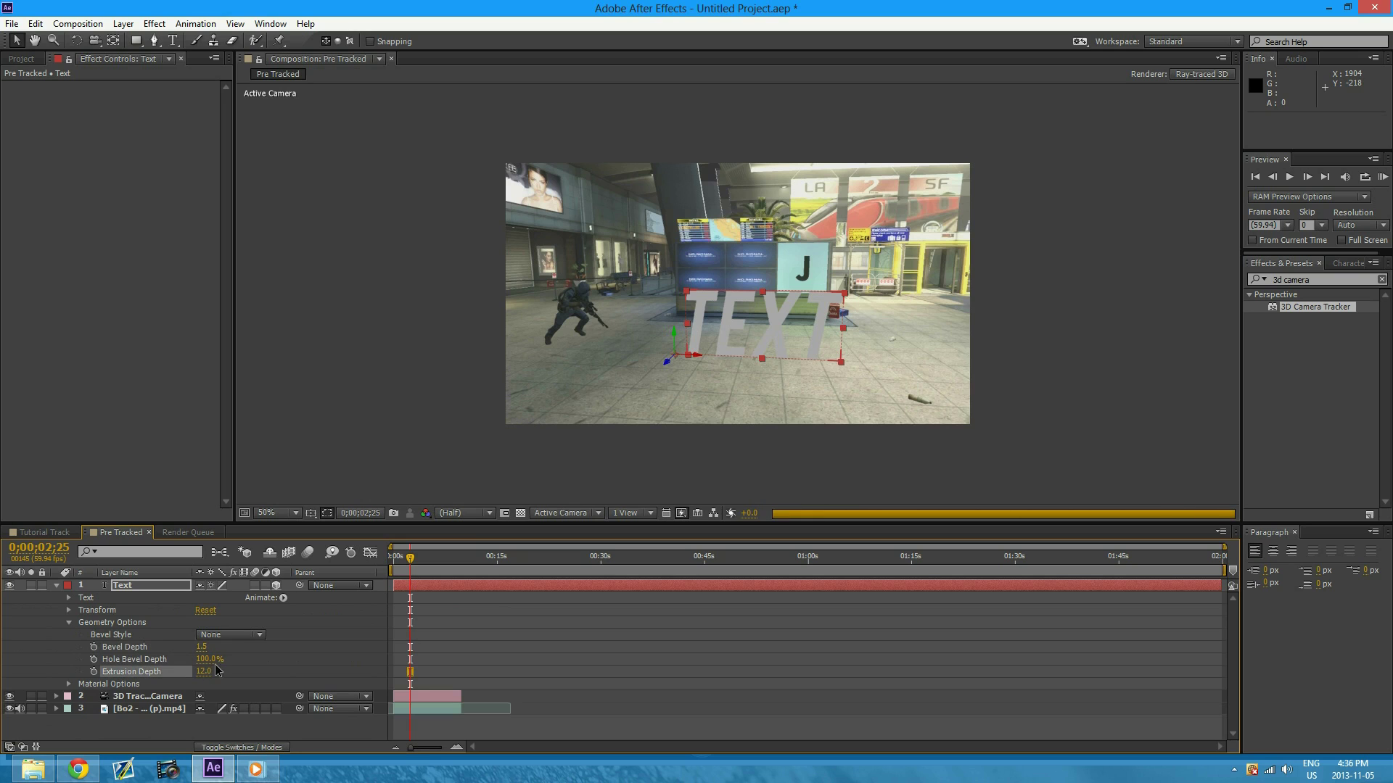
{"action": "left_click", "coordinate": [225, 635]}
{"action": "left_click", "coordinate": [236, 665]}
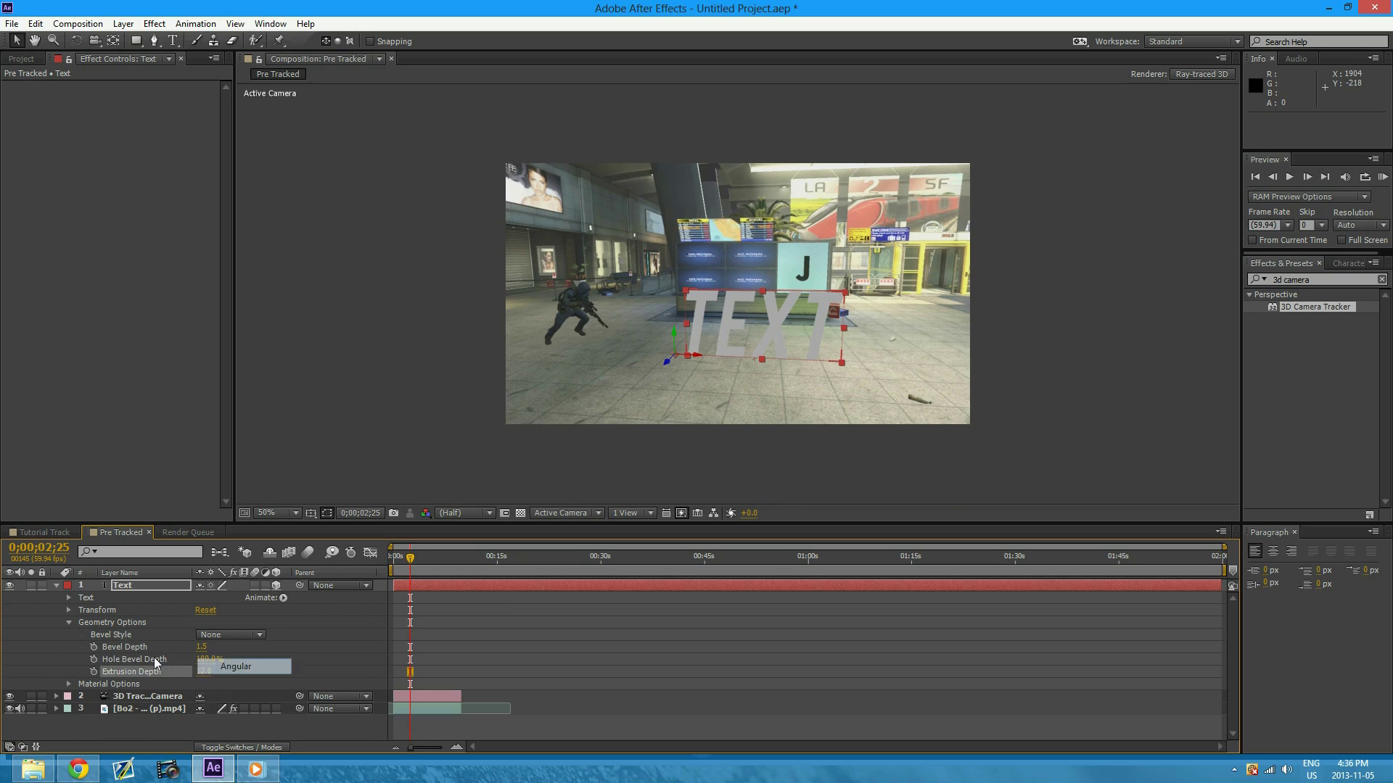
{"action": "left_click", "coordinate": [69, 622]}
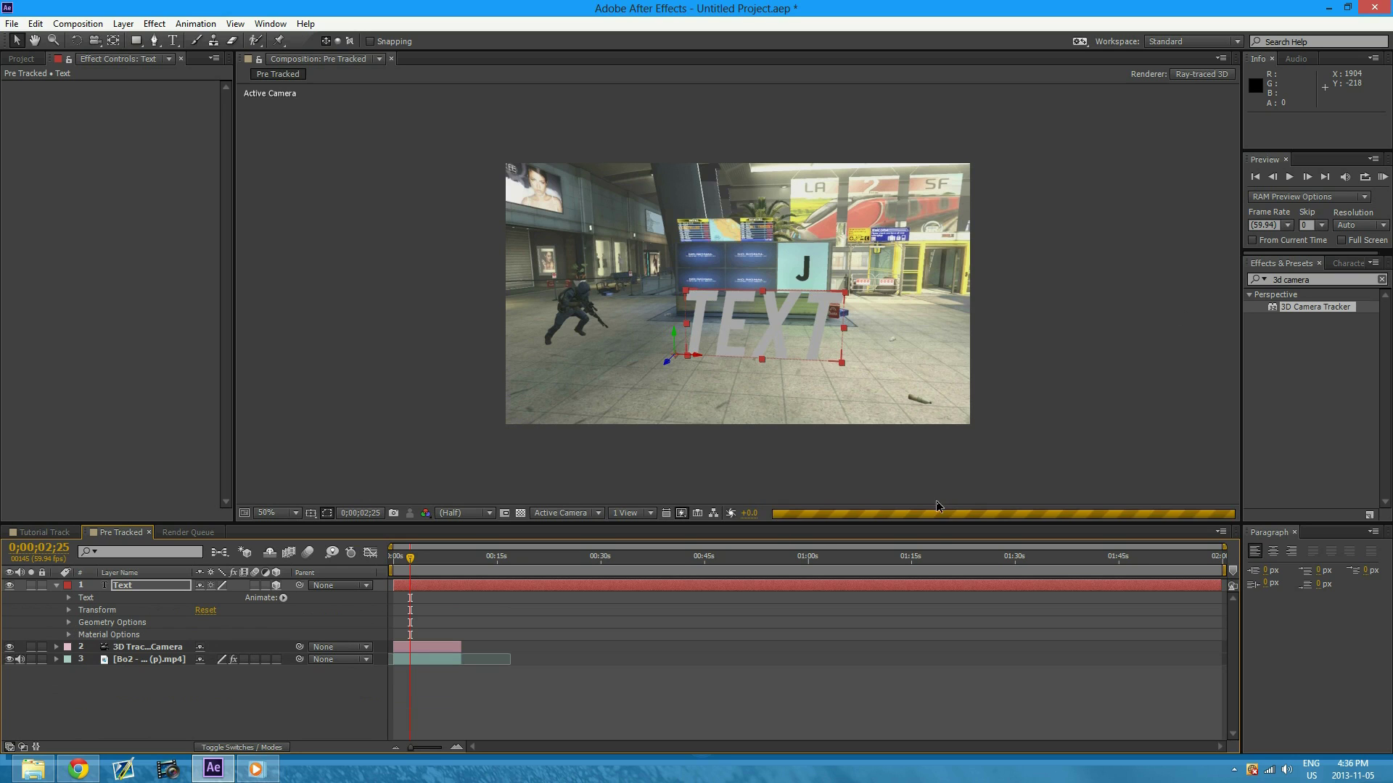
Change the fill color of the word TEXT to light red FF4444 and deselect the layer
{"action": "double_click", "coordinate": [832, 328]}
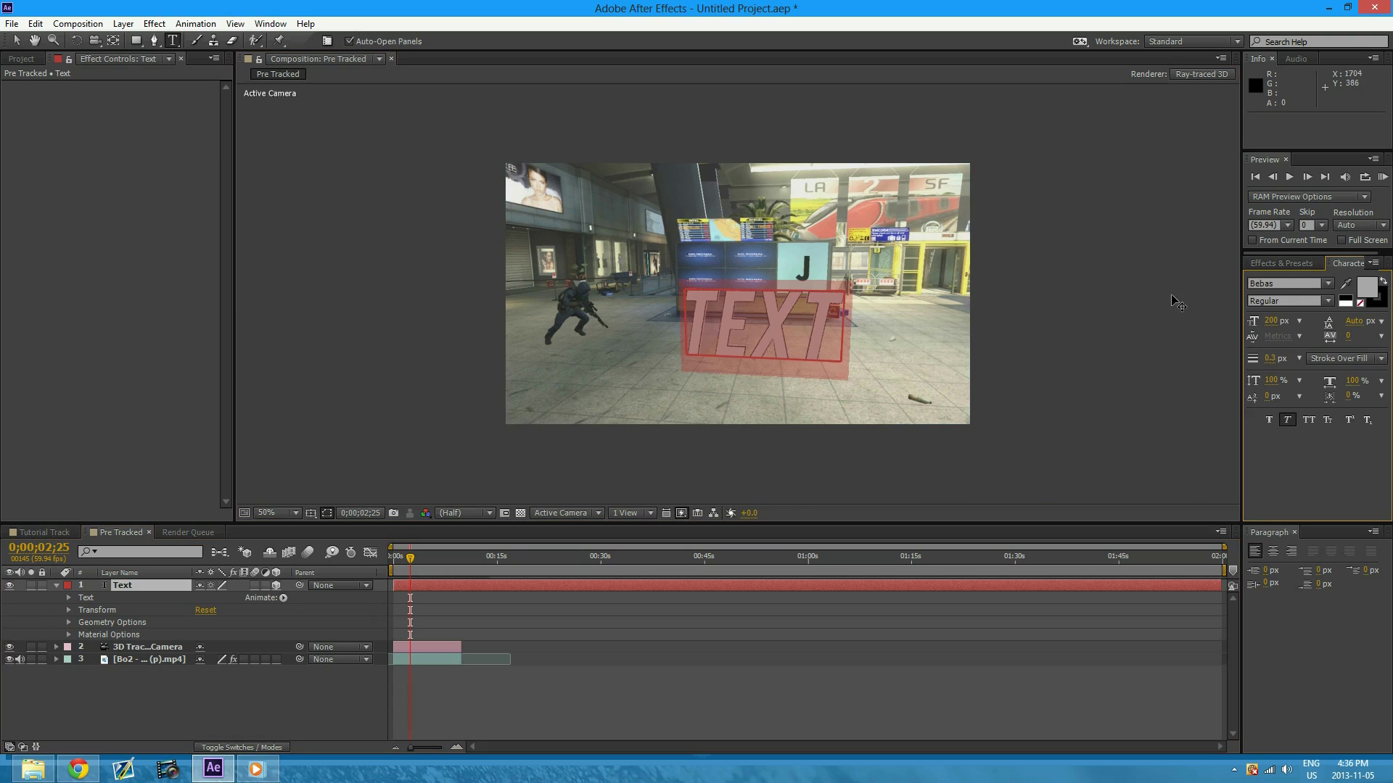
{"action": "left_click", "coordinate": [1368, 288]}
{"action": "left_click", "coordinate": [388, 319]}
{"action": "mouse_move", "coordinate": [358, 300]}
{"action": "left_mouse_down"}
{"action": "mouse_move", "coordinate": [341, 299]}
{"action": "mouse_move", "coordinate": [372, 297]}
{"action": "mouse_move", "coordinate": [343, 317]}
{"action": "left_mouse_up"}
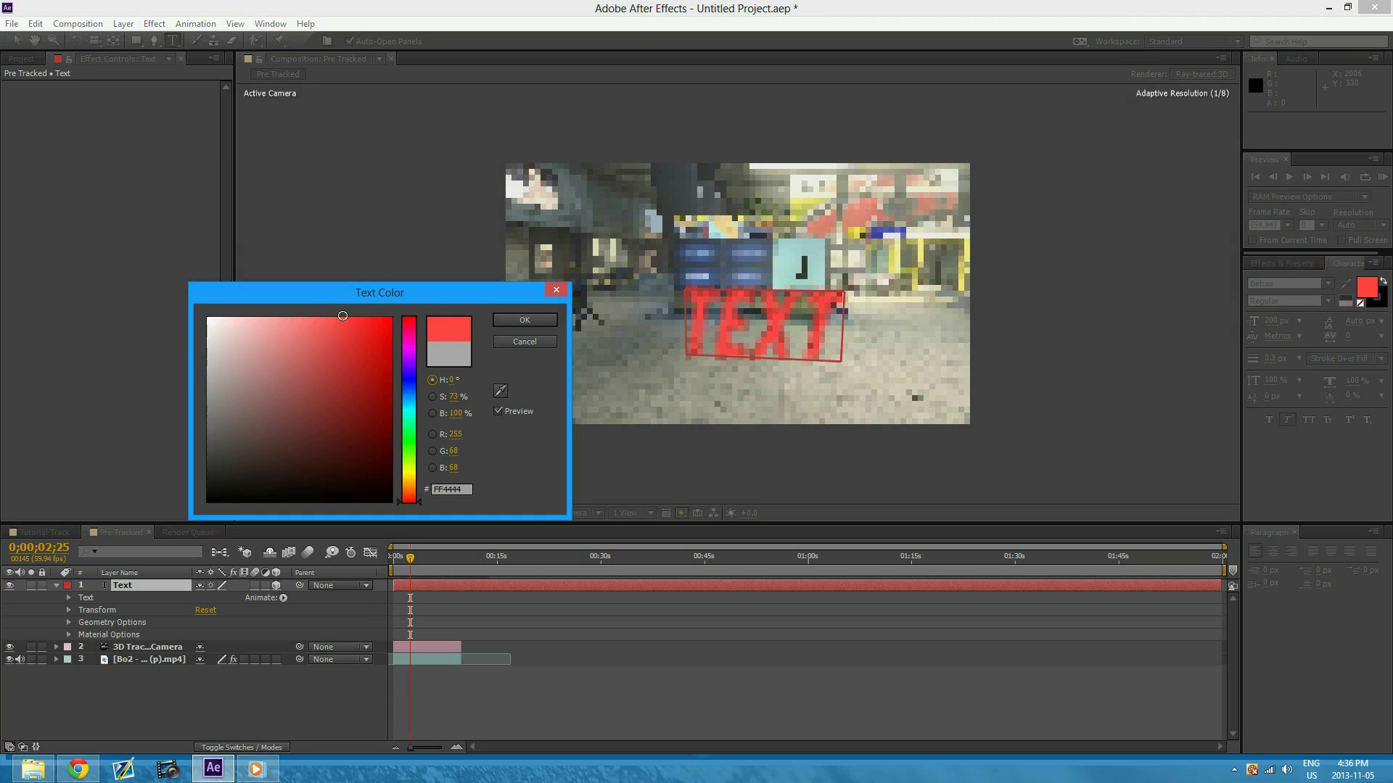
{"action": "left_click", "coordinate": [509, 321]}
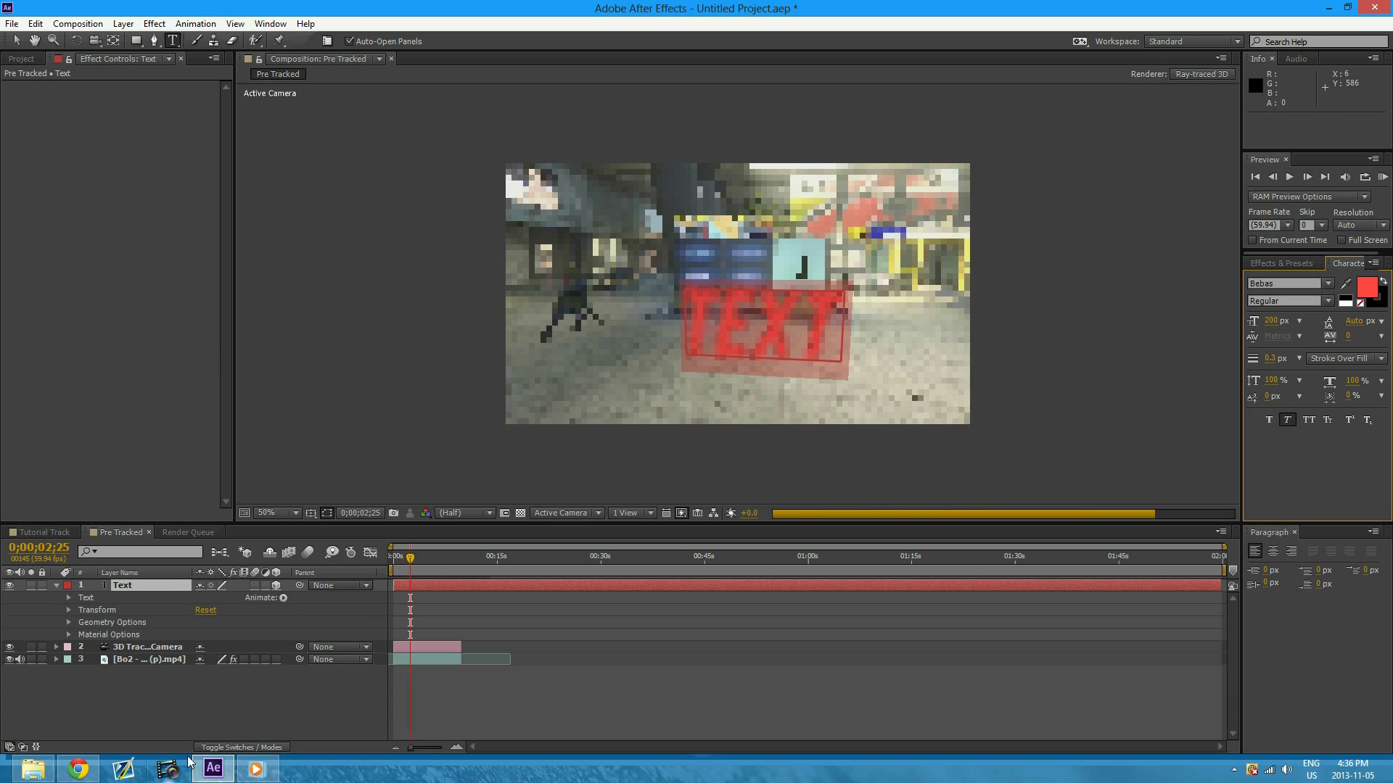
{"action": "left_click", "coordinate": [95, 697]}
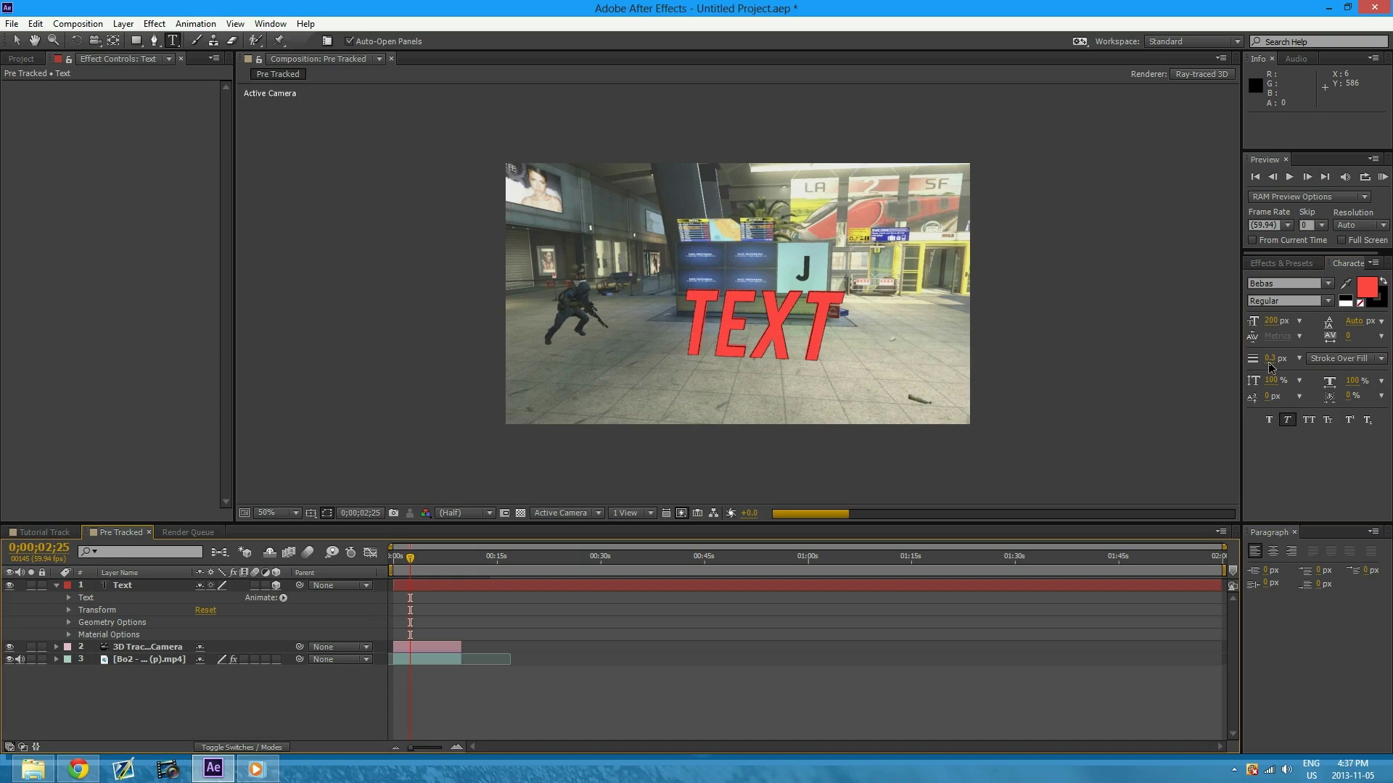
Set the text stroke width to 1 px
{"action": "left_click", "coordinate": [1298, 360]}
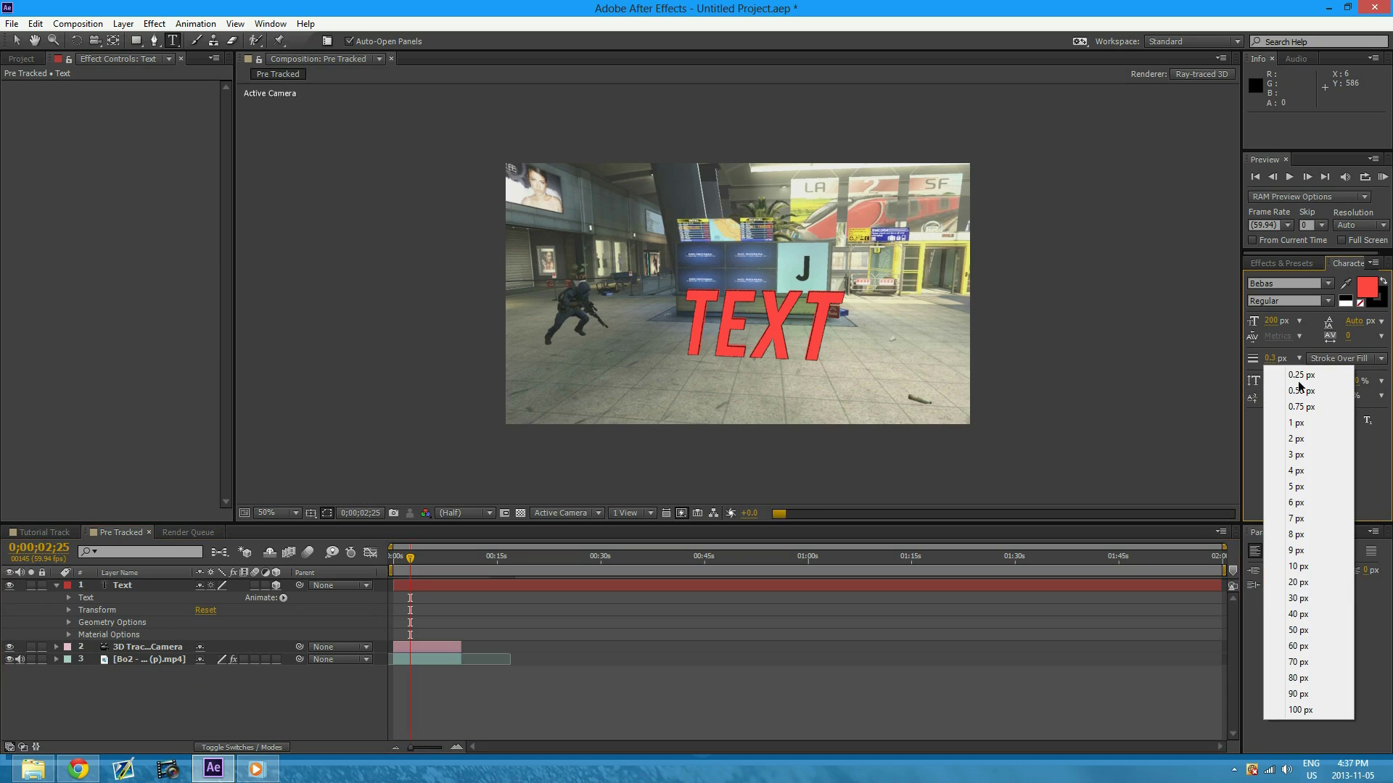
{"action": "left_click", "coordinate": [1300, 422]}
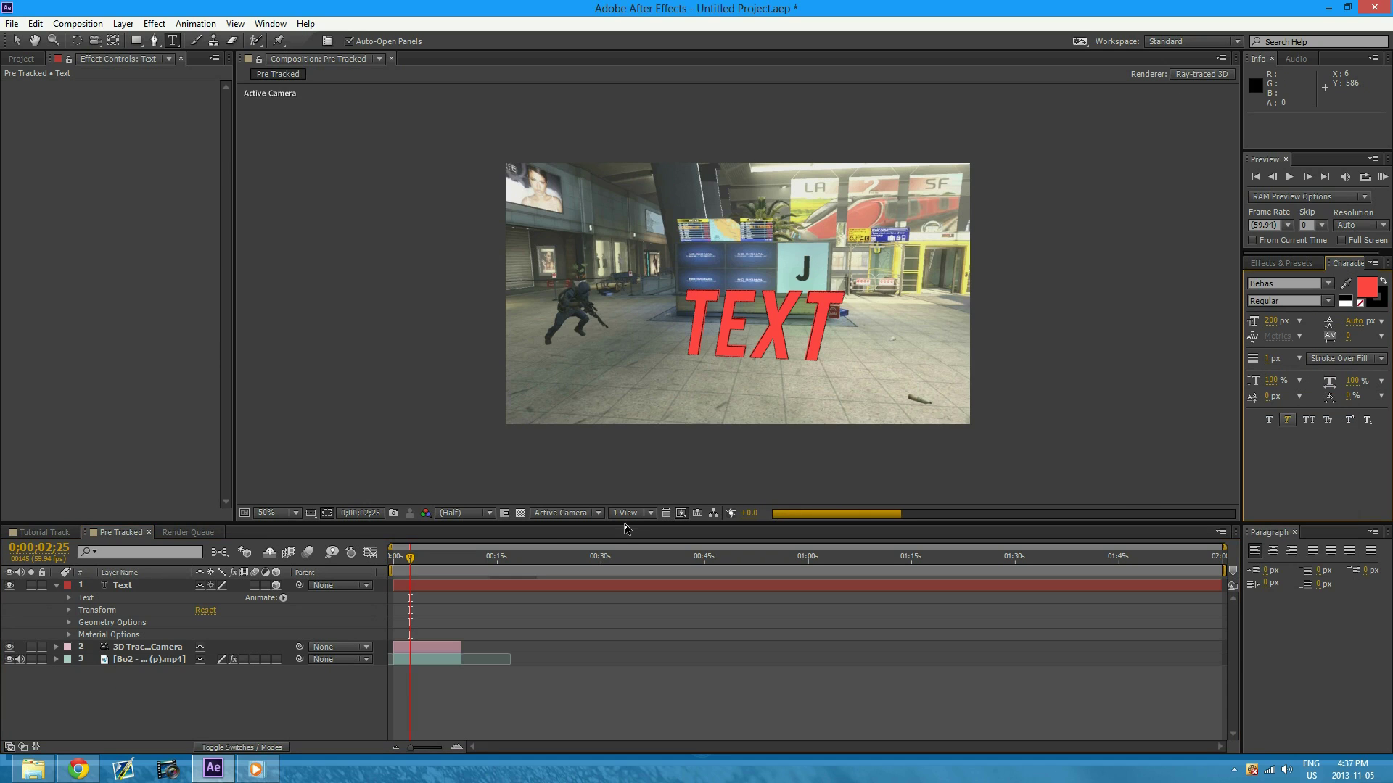
Check the Text layer's Material Options and collapse the layer's properties
{"action": "left_click", "coordinate": [789, 343]}
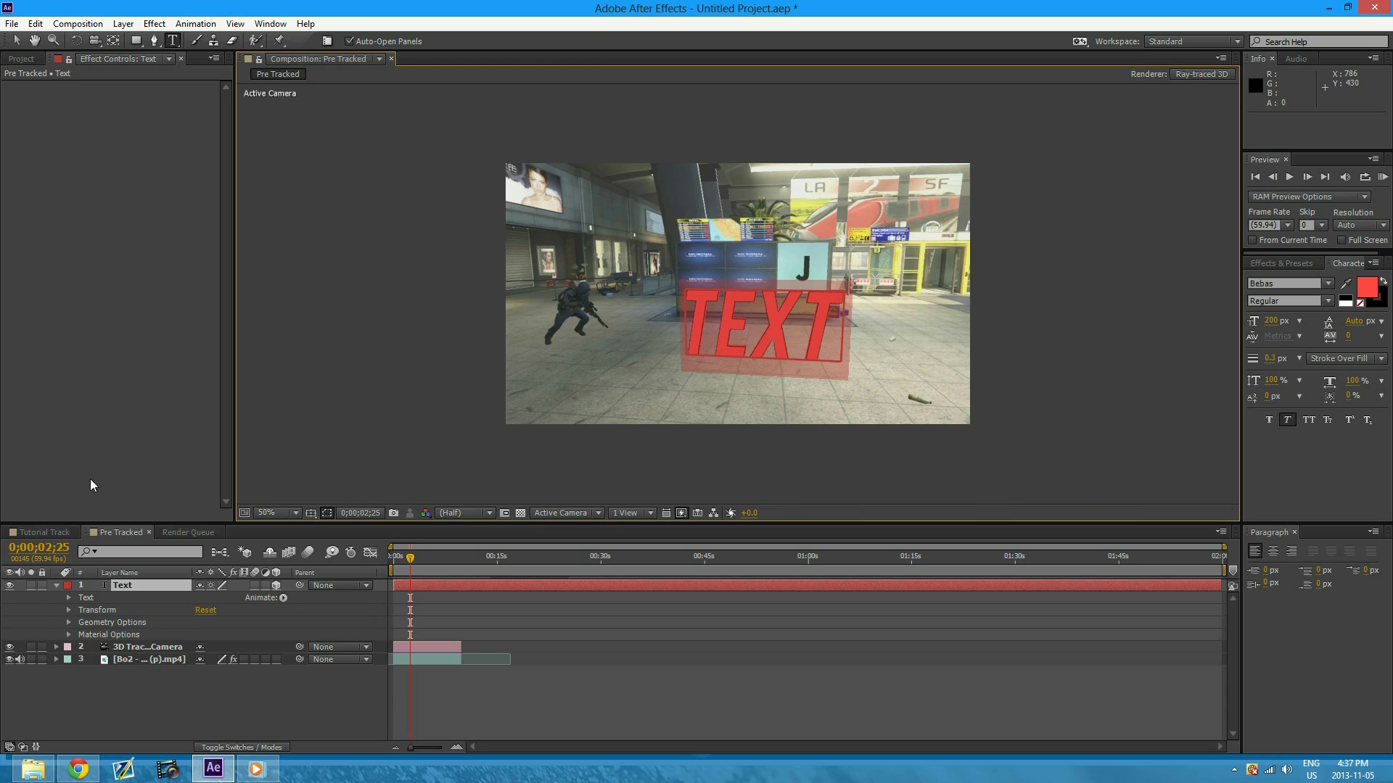
{"action": "left_click", "coordinate": [159, 708]}
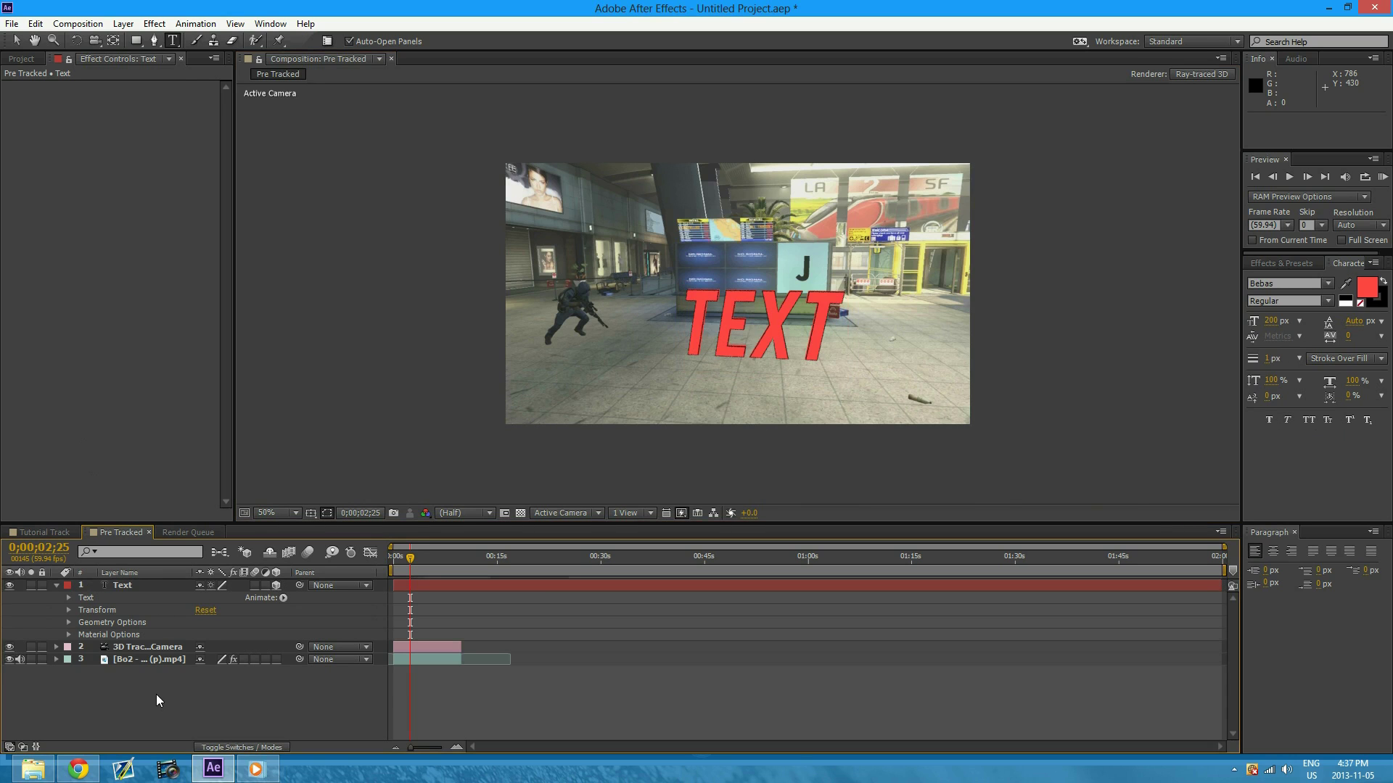
{"action": "left_click", "coordinate": [71, 632]}
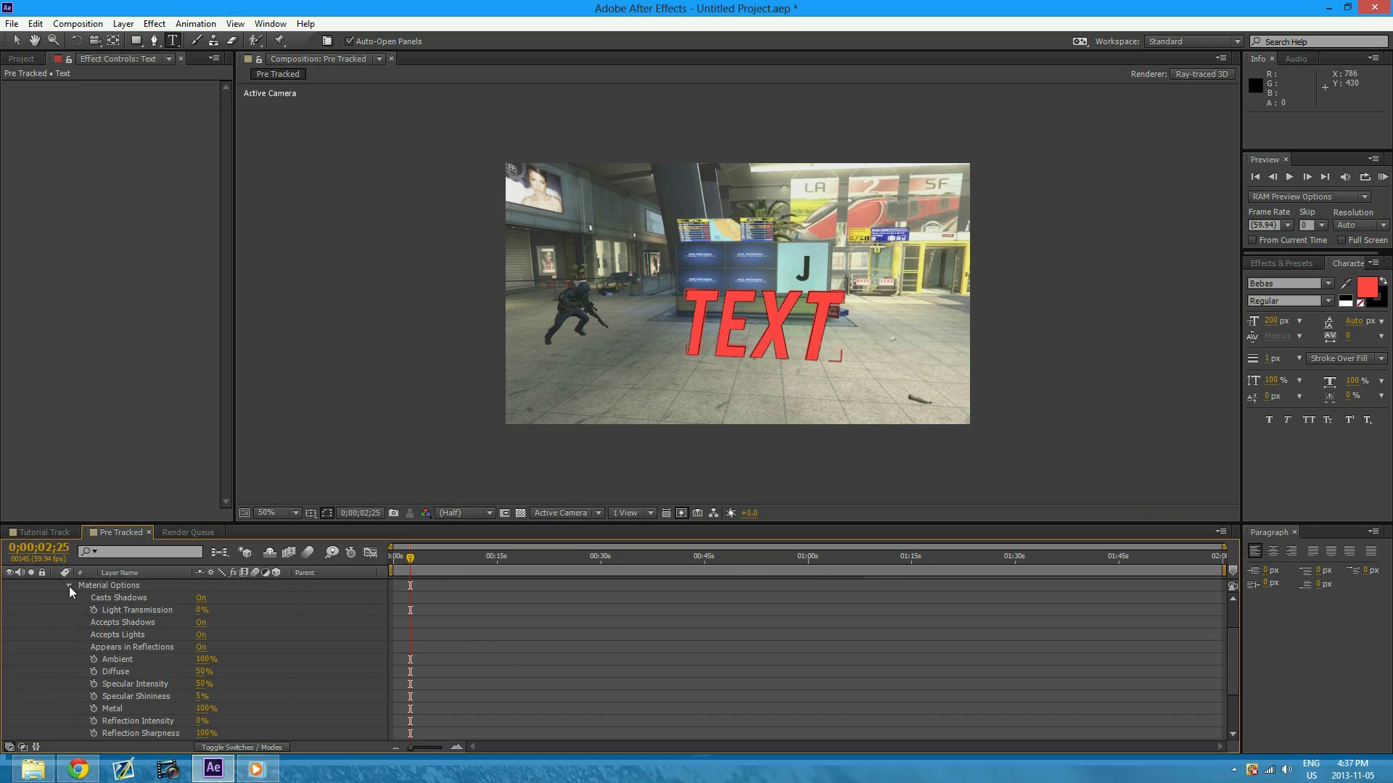
{"action": "left_click", "coordinate": [68, 586]}
{"action": "left_click", "coordinate": [56, 585]}
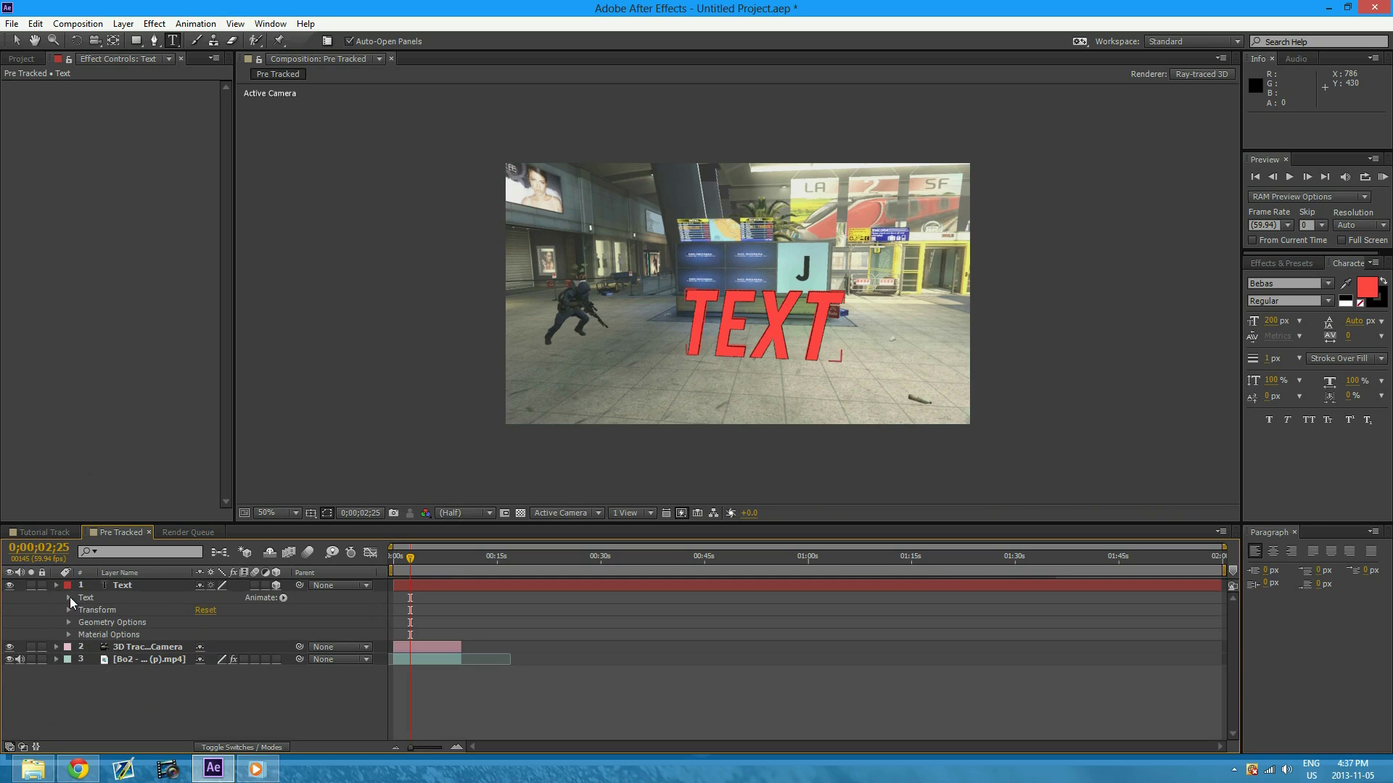
Duplicate the gameplay footage layer and remove the 3D Camera Tracker effect from the lower copy
{"action": "left_click", "coordinate": [129, 610]}
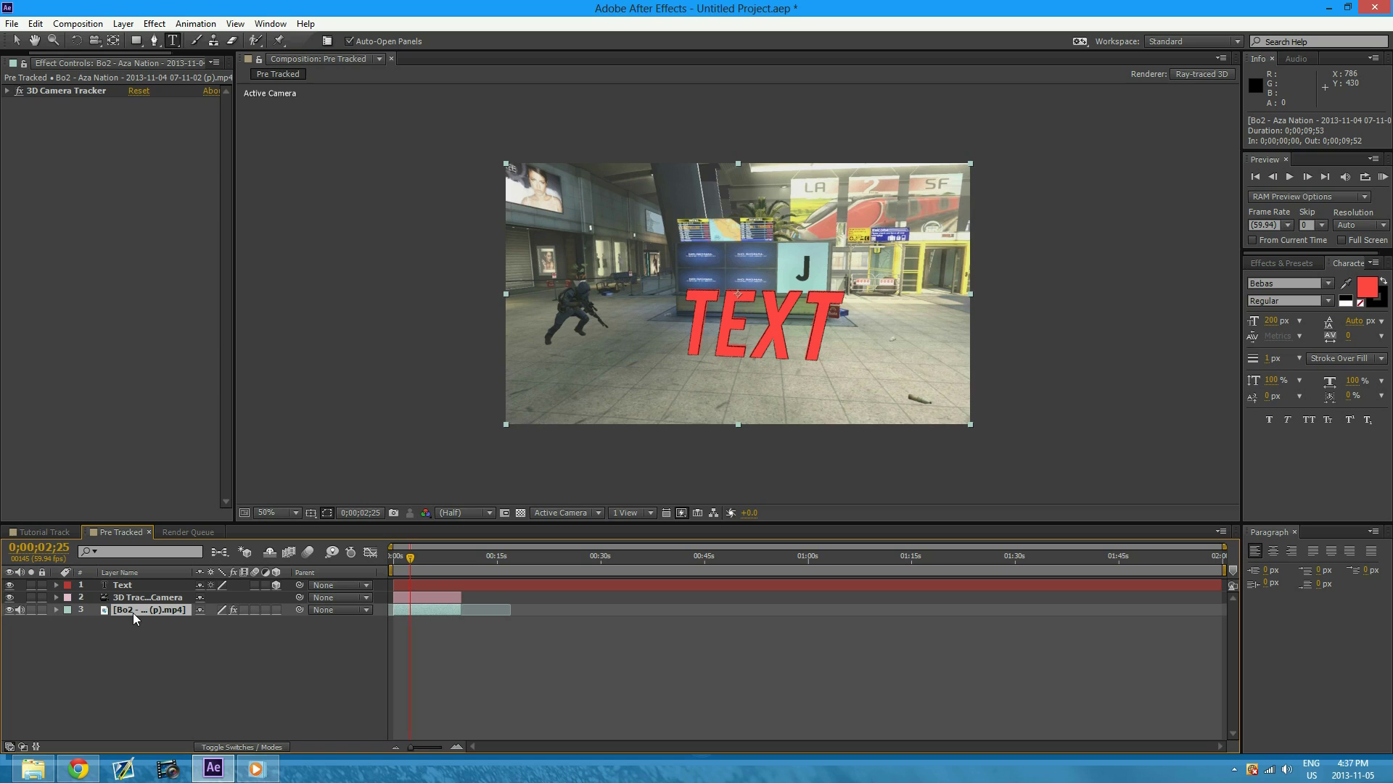
{"action": "key", "text": "ctrl+d"}
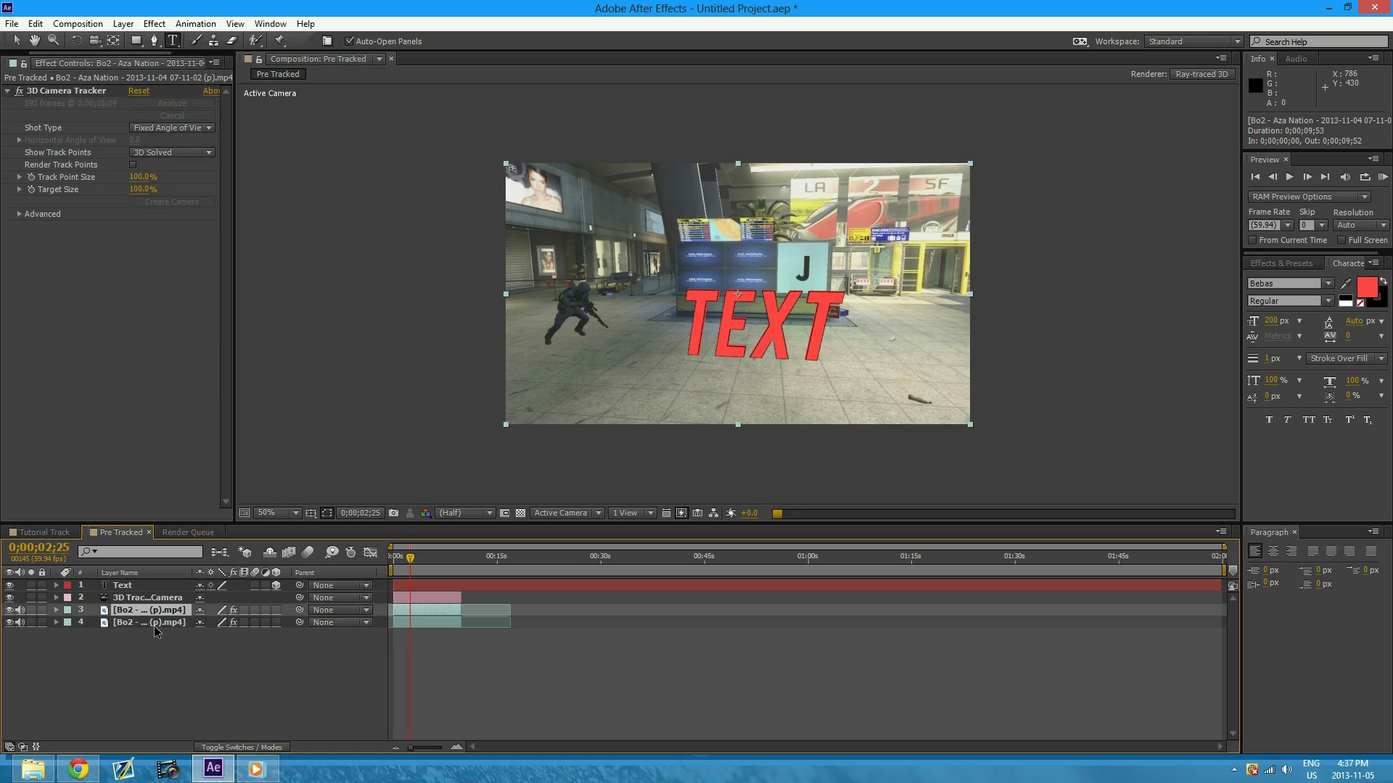
{"action": "left_click", "coordinate": [141, 624]}
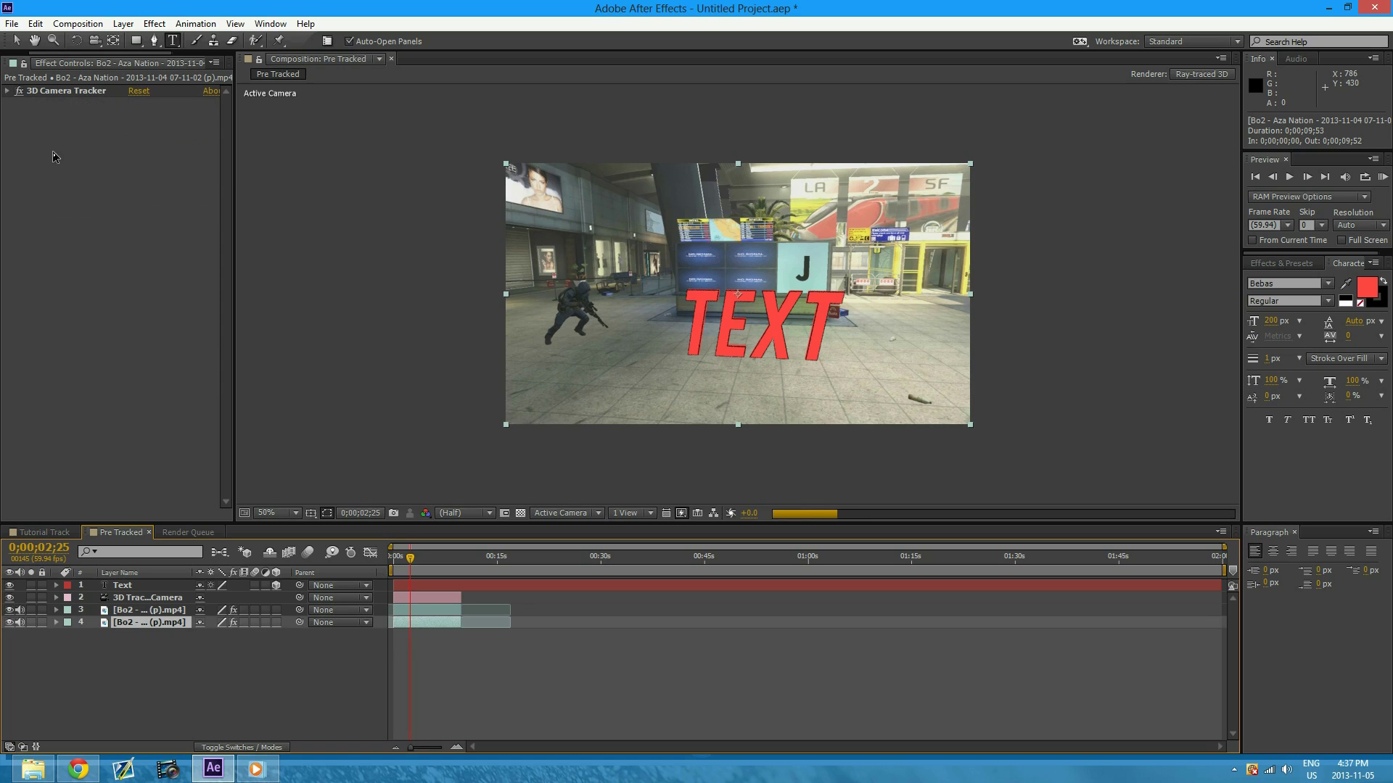
{"action": "left_click", "coordinate": [64, 91]}
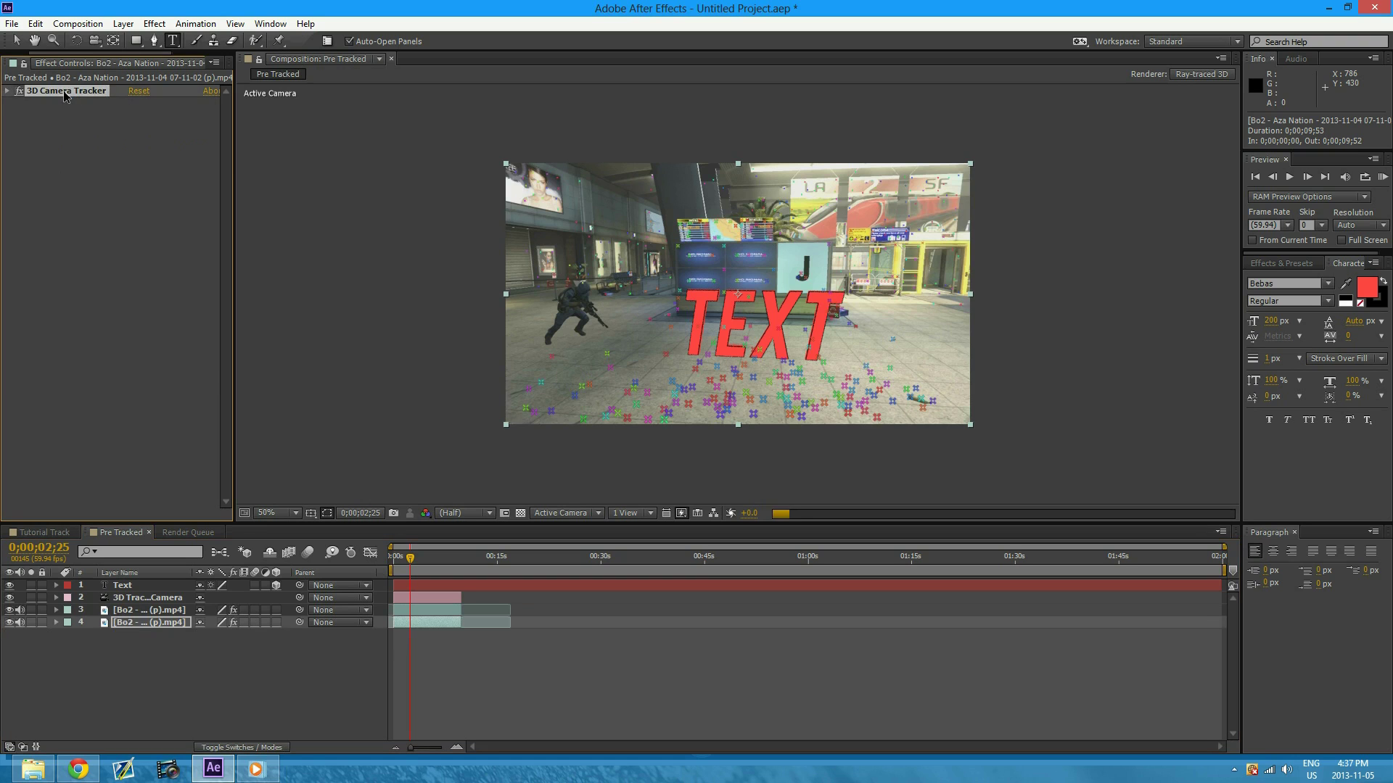
{"action": "key", "text": "Delete"}
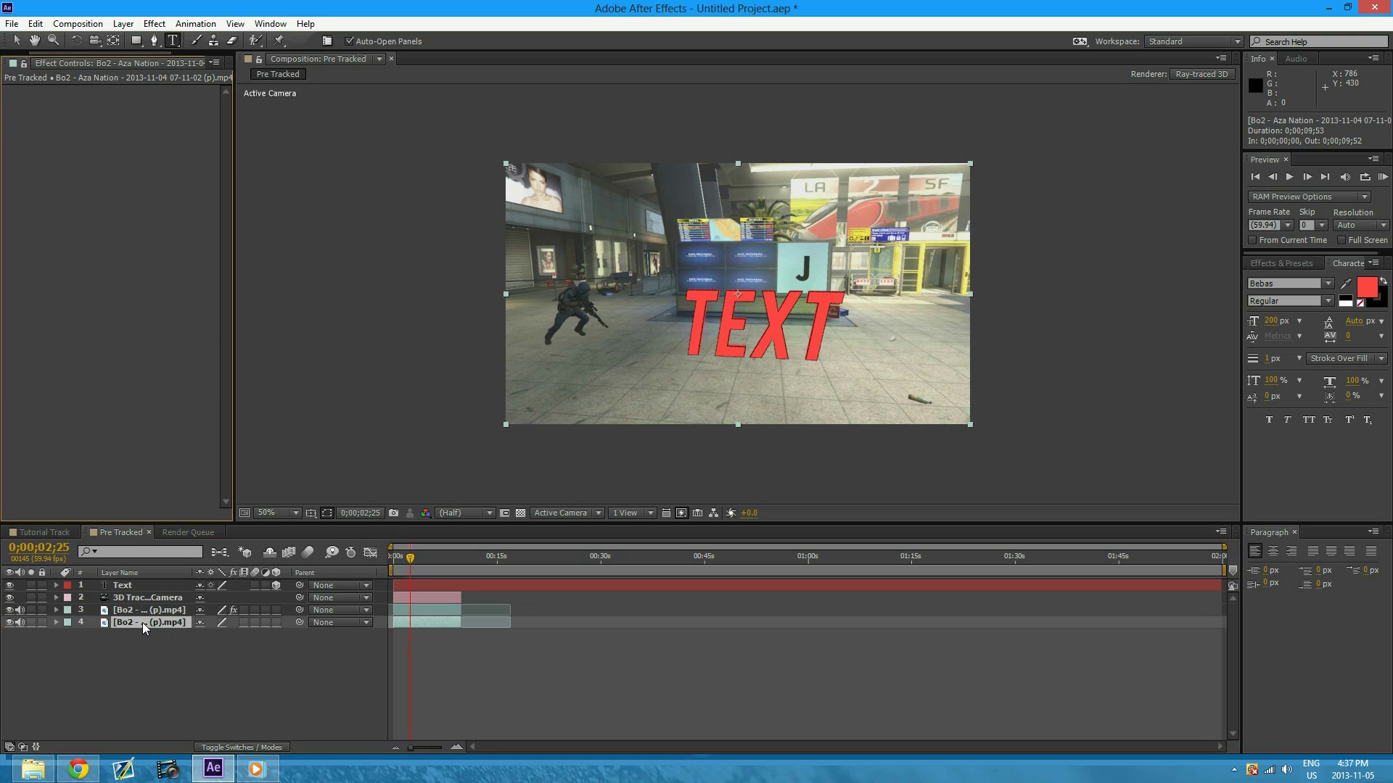
Convert the lower copy of the footage into an Environment Layer
{"action": "right_click", "coordinate": [145, 624]}
{"action": "left_click", "coordinate": [129, 625]}
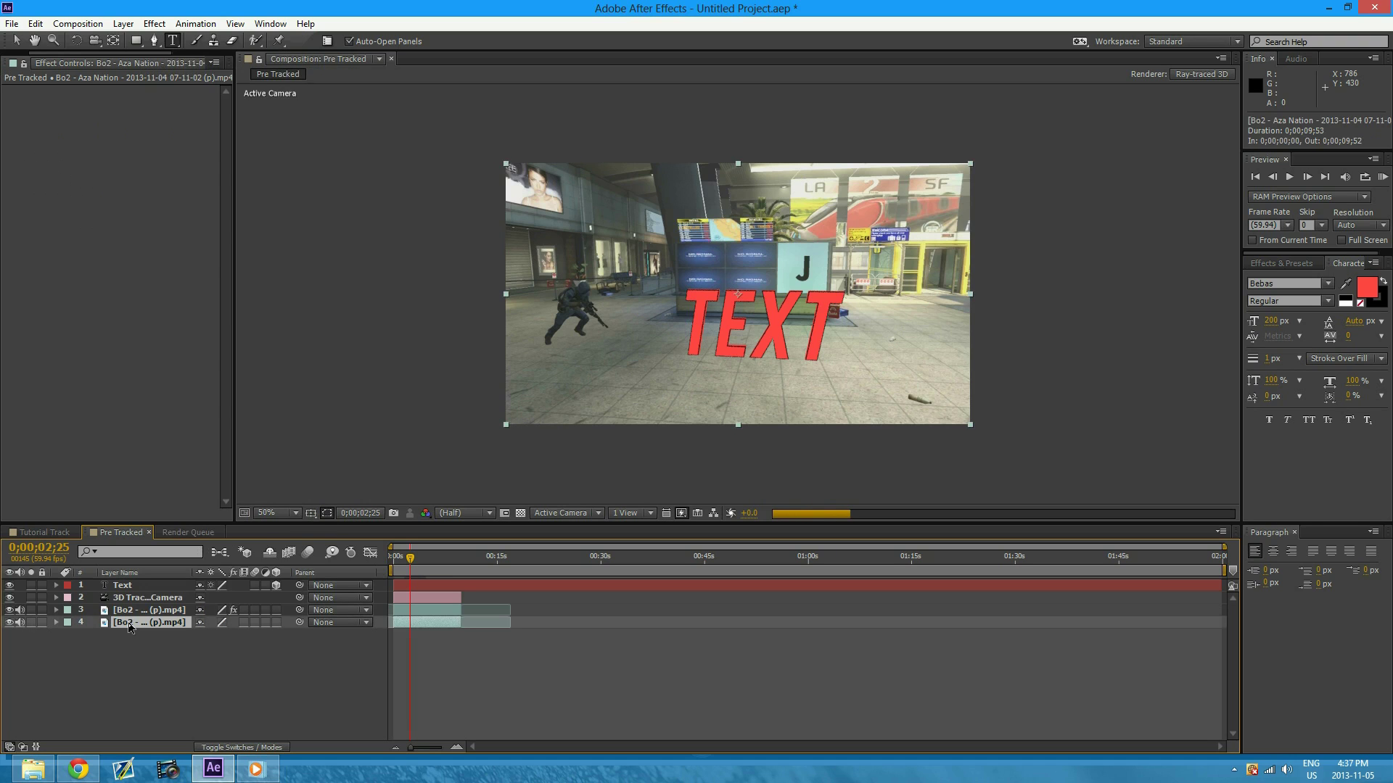
{"action": "right_click", "coordinate": [129, 624]}
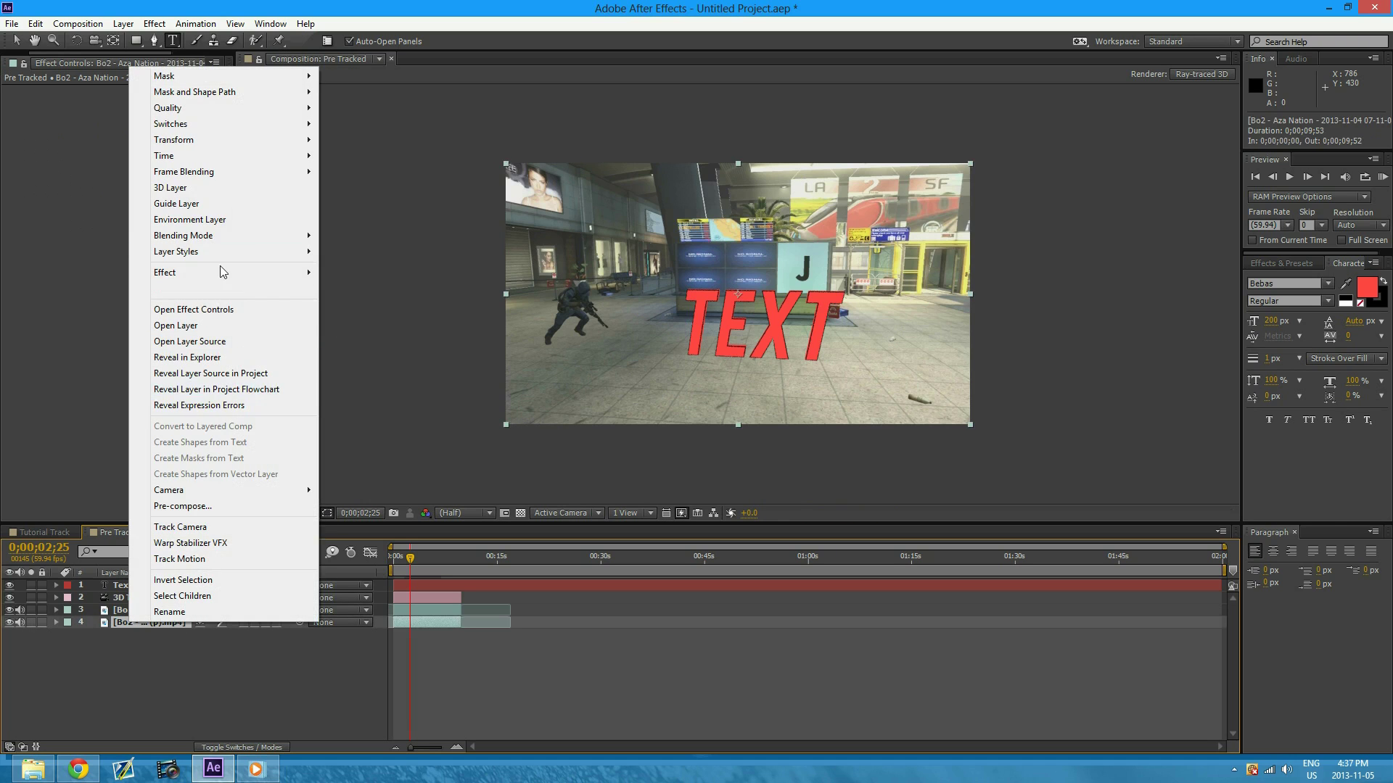
{"action": "left_click", "coordinate": [214, 219]}
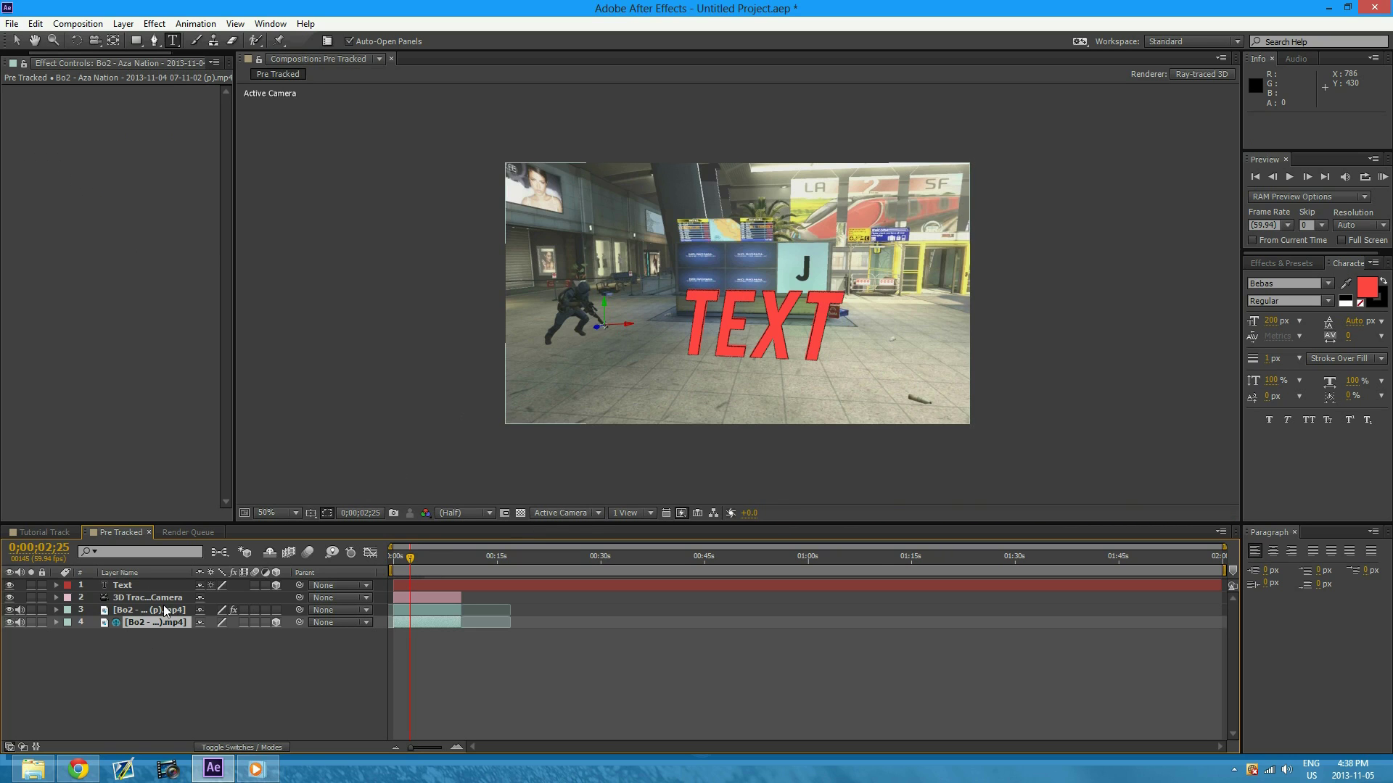
Set the Text layer's Reflection Intensity to 85% and its Reflection Sharpness to 91% in the Material Options
{"action": "left_click", "coordinate": [105, 584]}
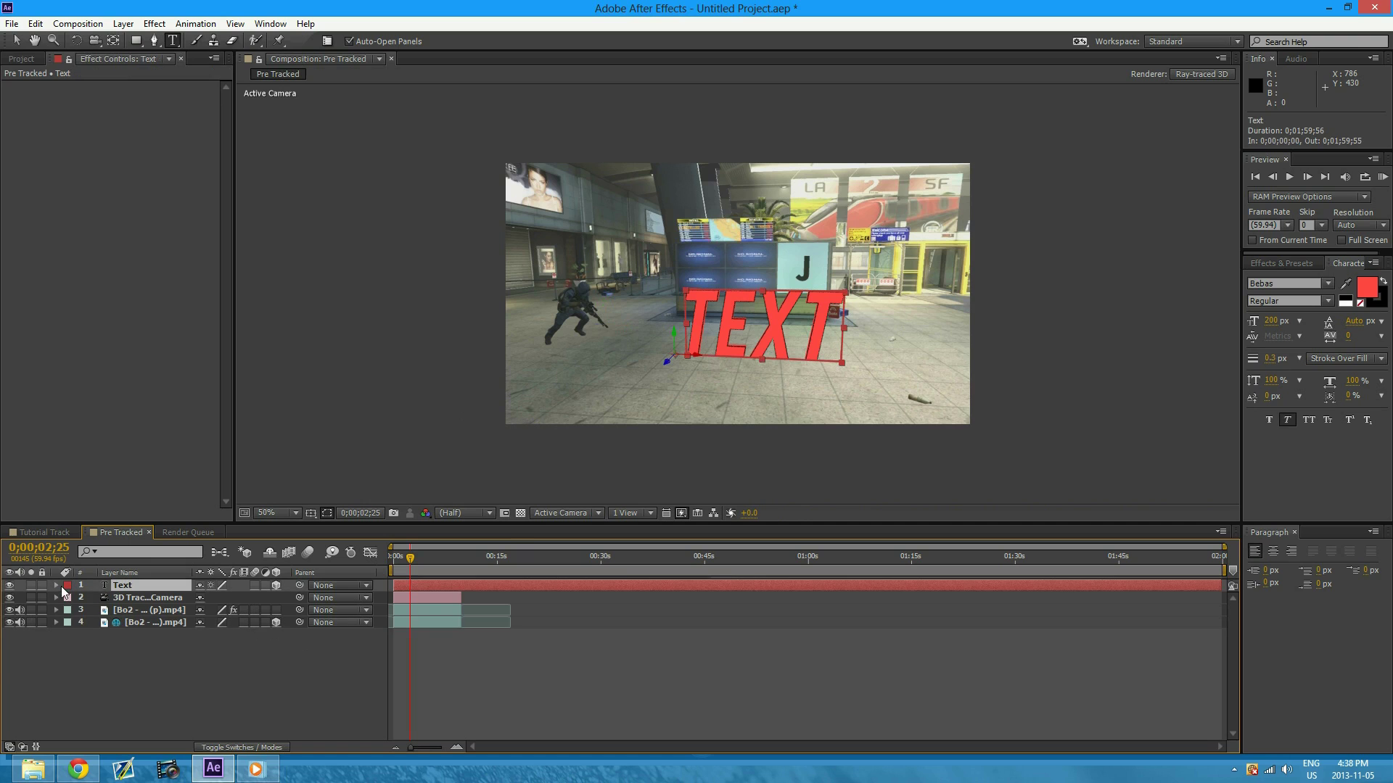
{"action": "left_click", "coordinate": [56, 585]}
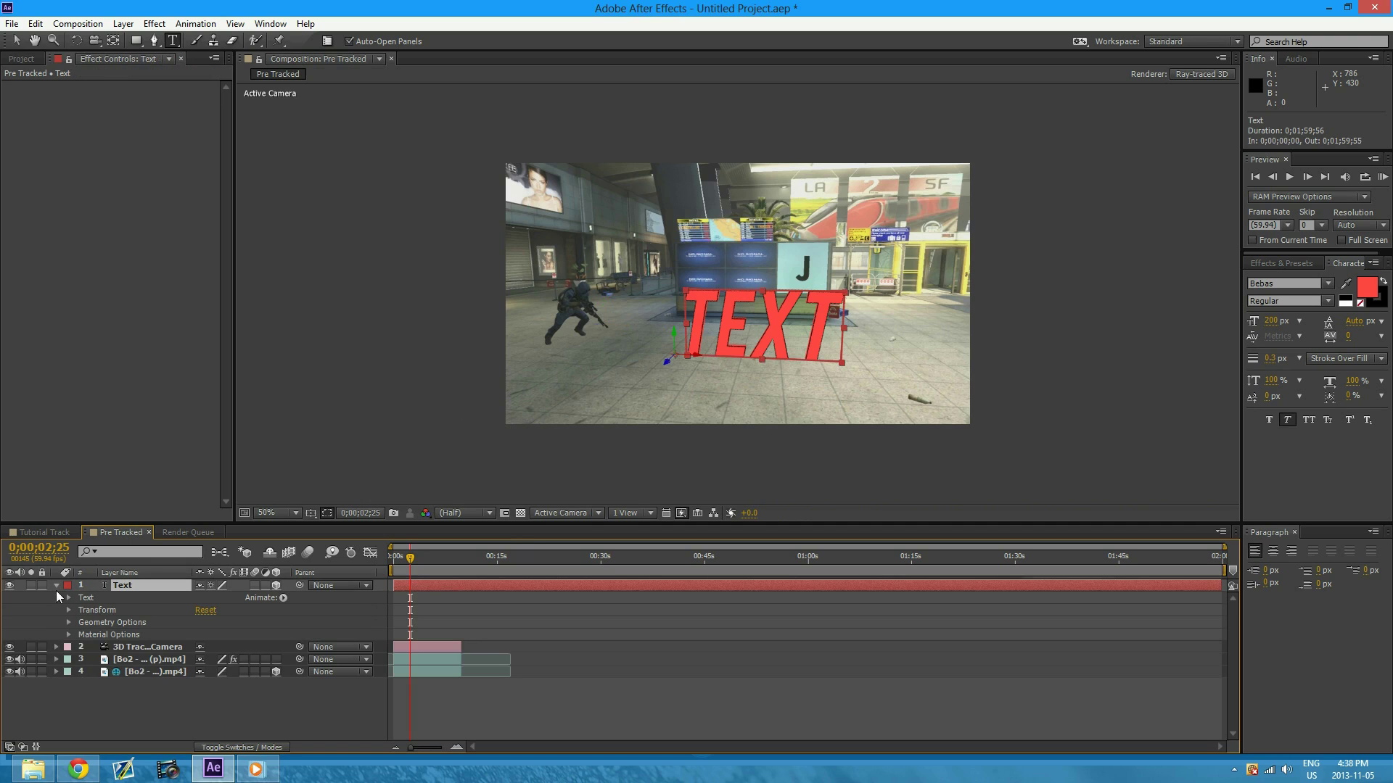
{"action": "left_click", "coordinate": [68, 634]}
{"action": "scroll", "coordinate": [187, 699], "scroll_direction": "down", "scroll_amount": 1}
{"action": "left_click", "coordinate": [198, 684]}
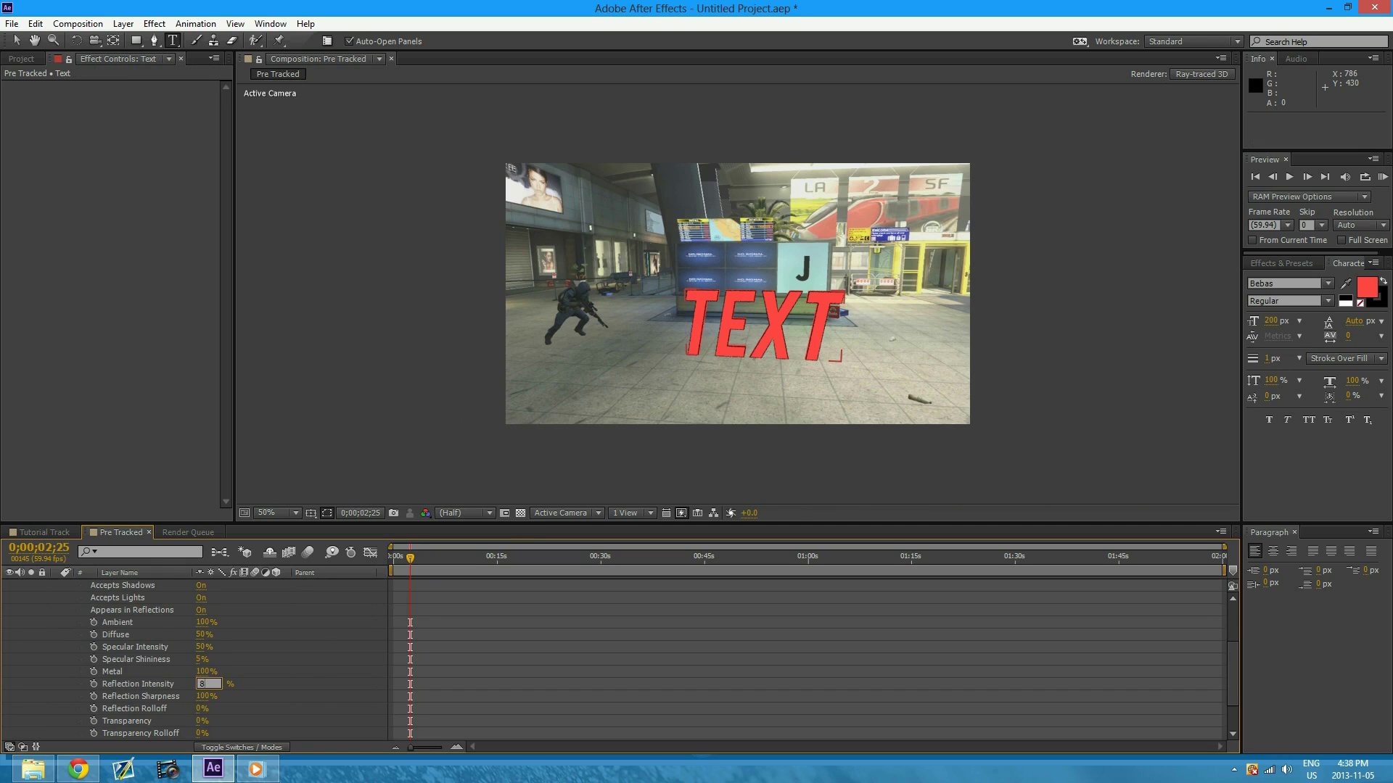
{"action": "type", "text": "85"}
{"action": "key", "text": "Return"}
{"action": "left_click", "coordinate": [211, 697]}
{"action": "type", "text": "91"}
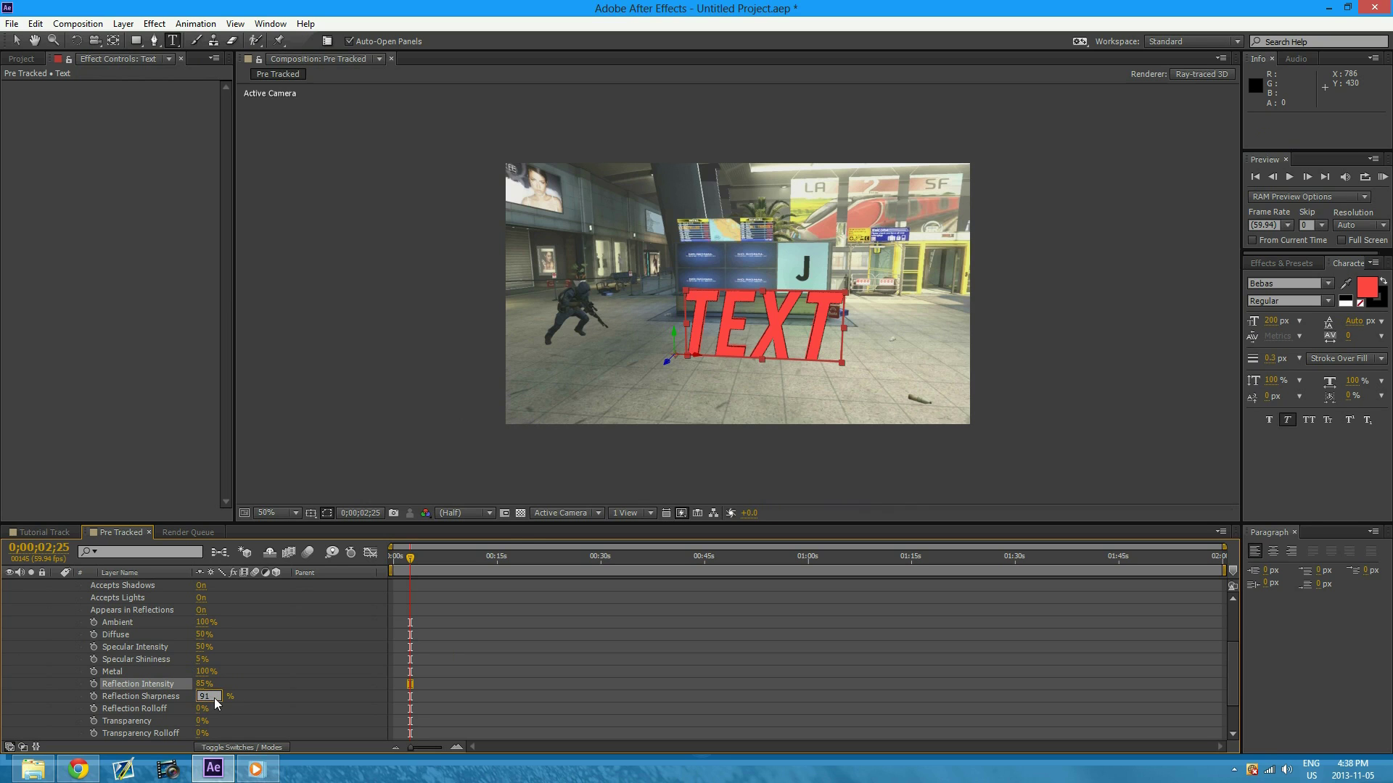
{"action": "key", "text": "Return"}
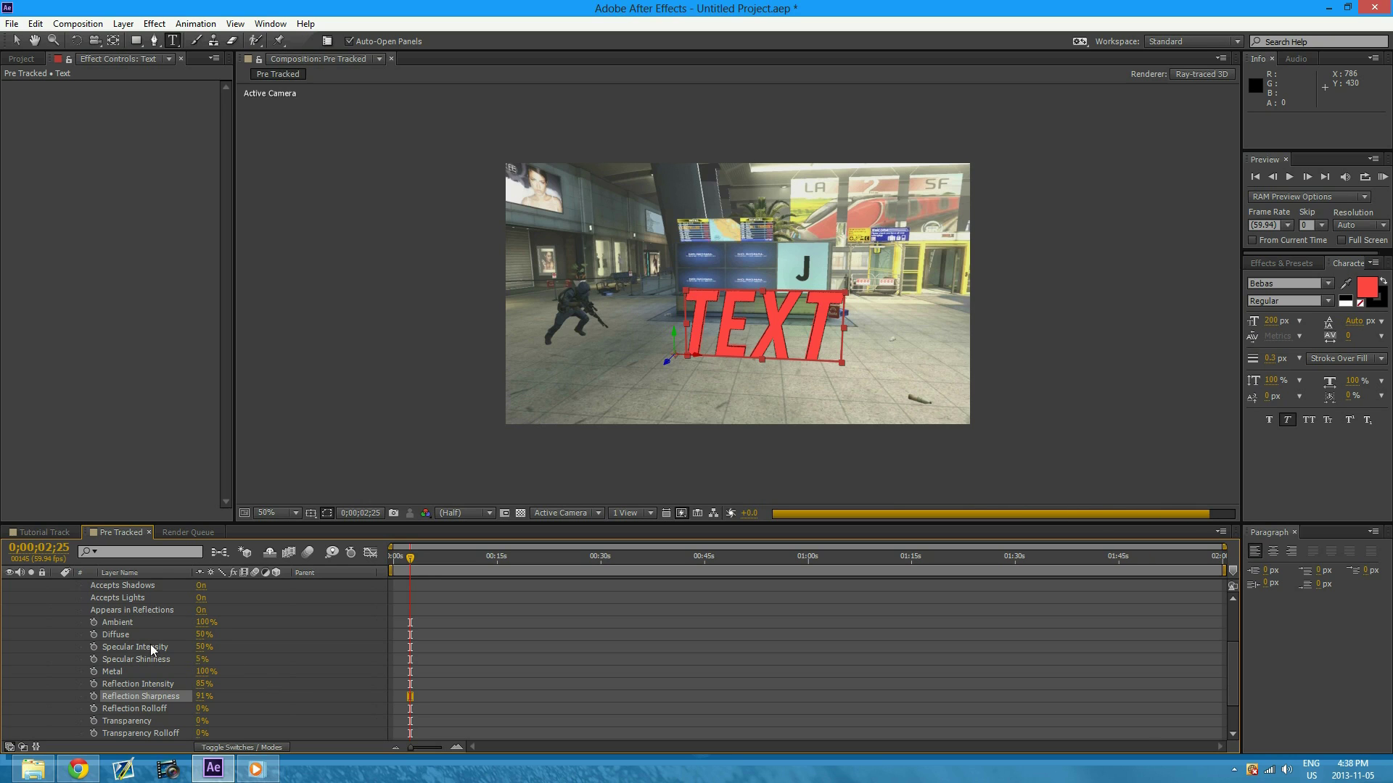
Check the Text layer's Geometry Options, collapse its properties and scrub to an earlier frame
{"action": "scroll", "coordinate": [141, 642], "scroll_direction": "up", "scroll_amount": 2}
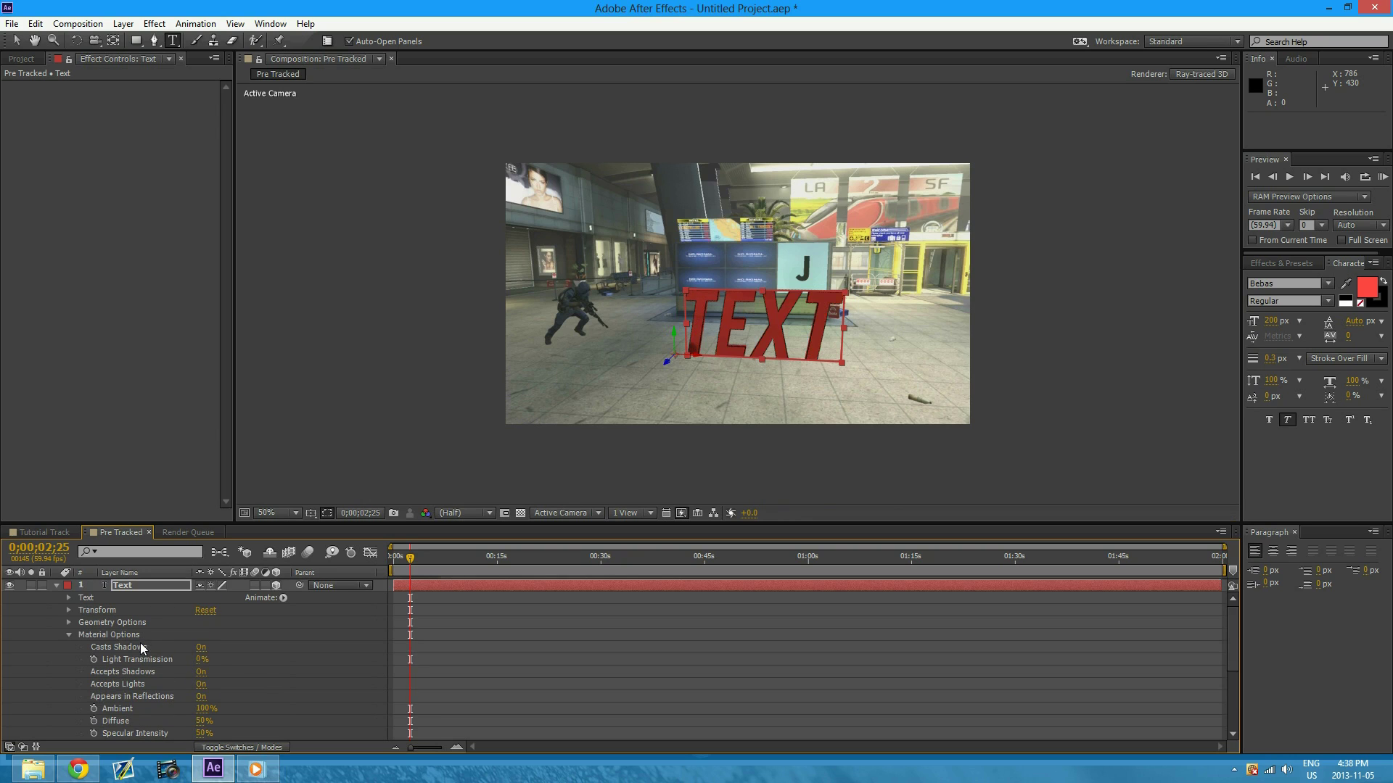
{"action": "left_click", "coordinate": [70, 636]}
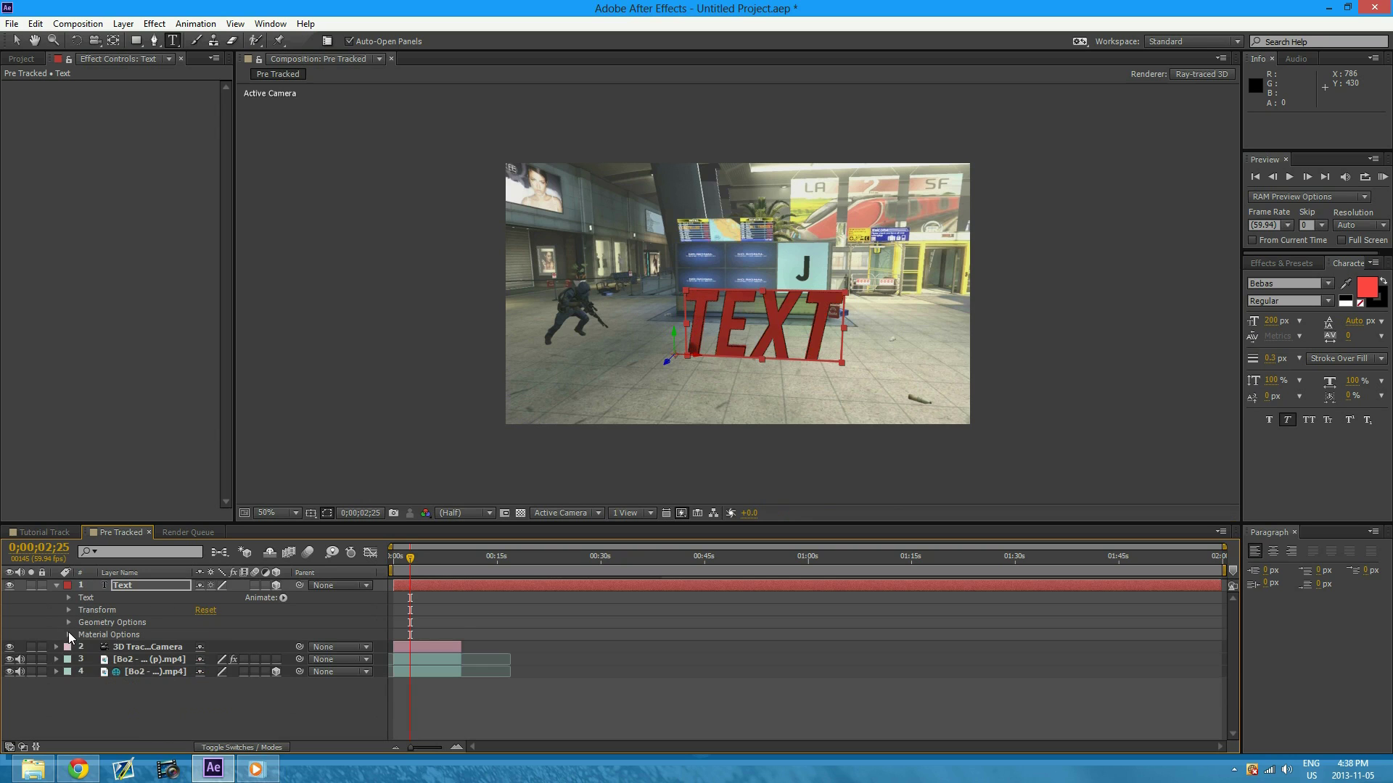
{"action": "left_click", "coordinate": [69, 623]}
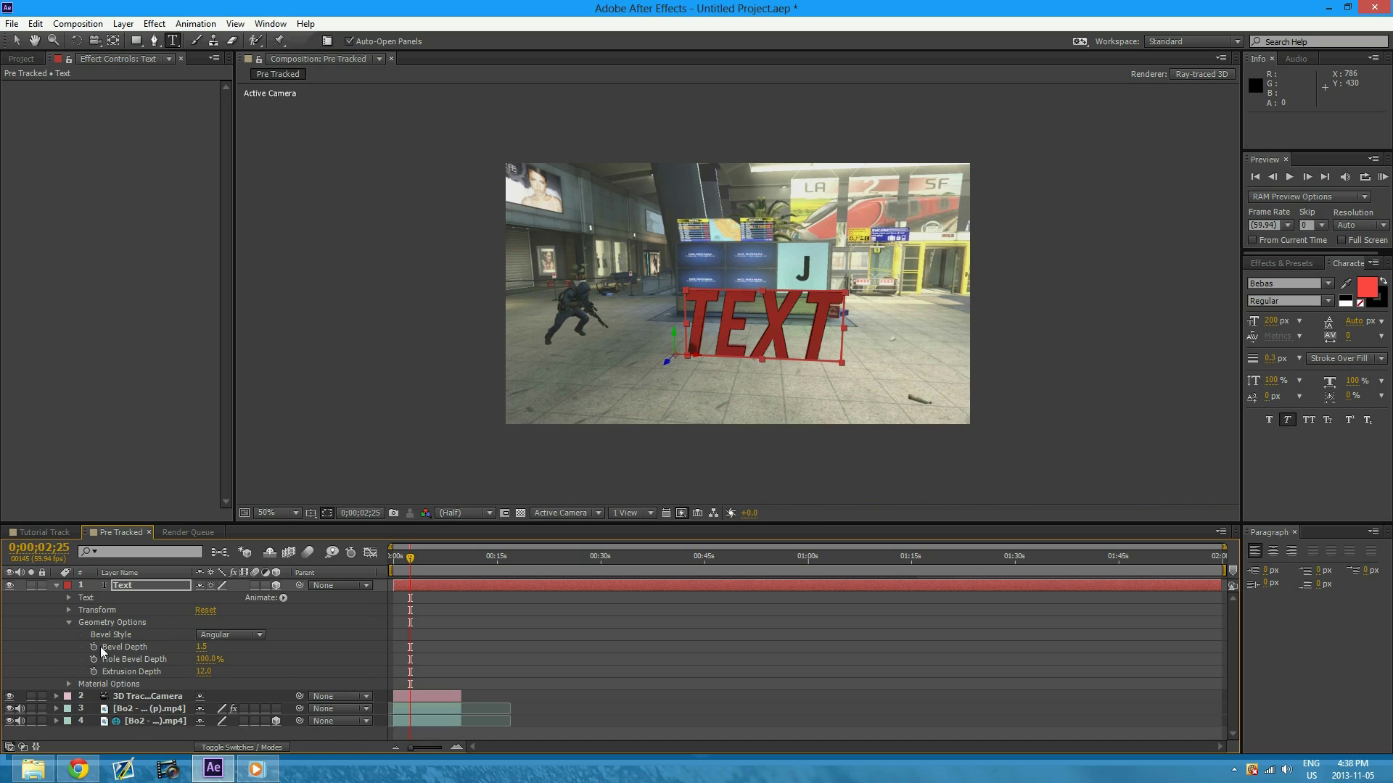
{"action": "left_click", "coordinate": [70, 623]}
{"action": "left_click", "coordinate": [56, 585]}
{"action": "left_click", "coordinate": [137, 638]}
{"action": "left_click_drag", "start_coordinate": [410, 559], "coordinate": [397, 558]}
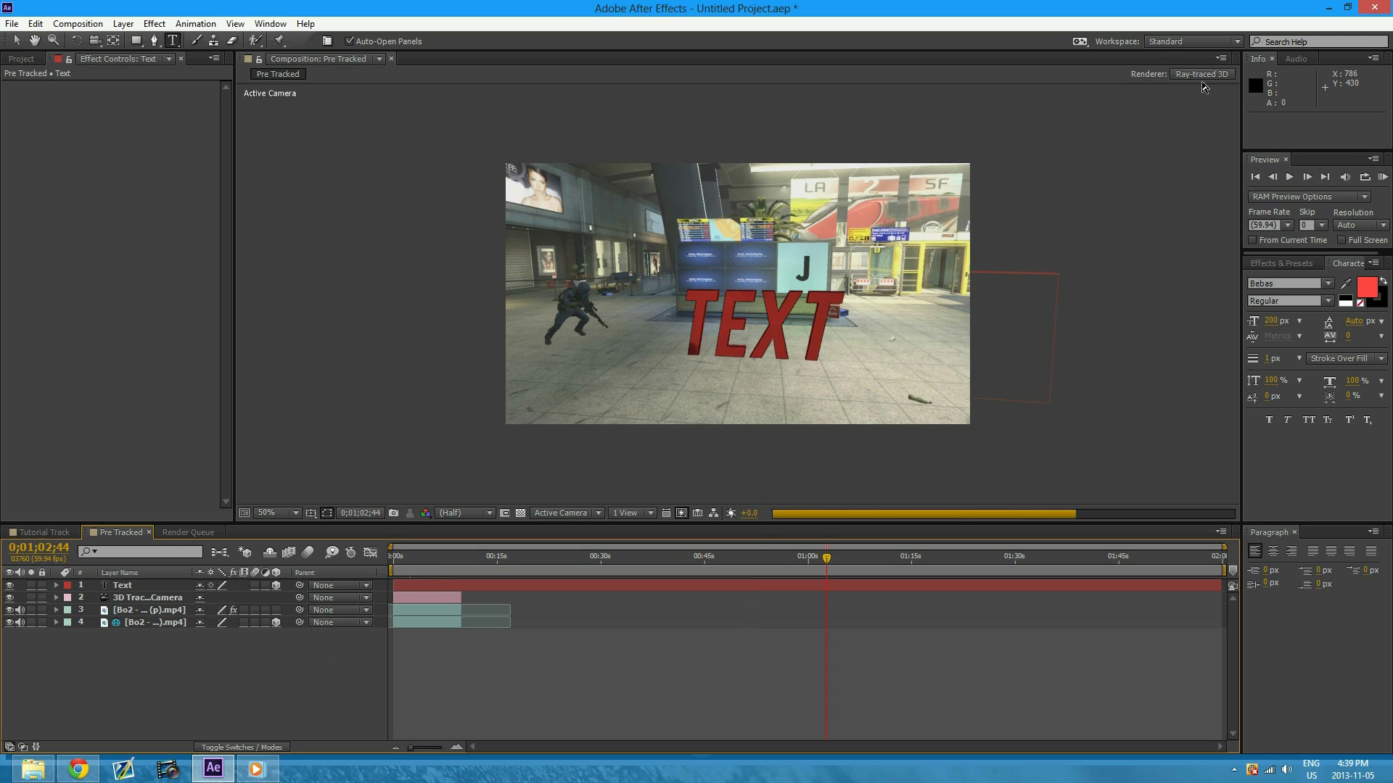
Switch the composition's renderer to Classic 3D and set the current time to 0;00;02;25
{"action": "left_click", "coordinate": [15, 40]}
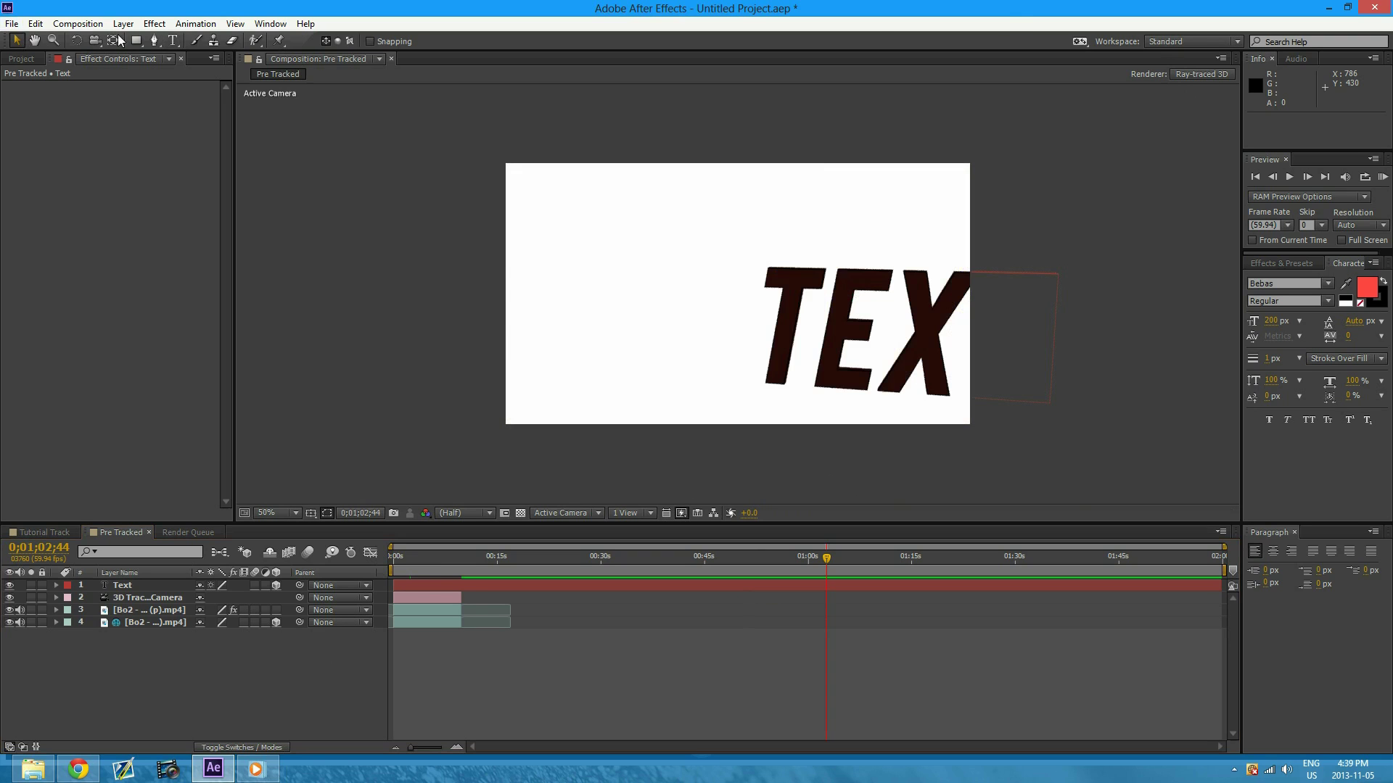
{"action": "left_click", "coordinate": [1211, 74]}
{"action": "left_click", "coordinate": [653, 345]}
{"action": "left_click", "coordinate": [657, 358]}
{"action": "left_click", "coordinate": [751, 536]}
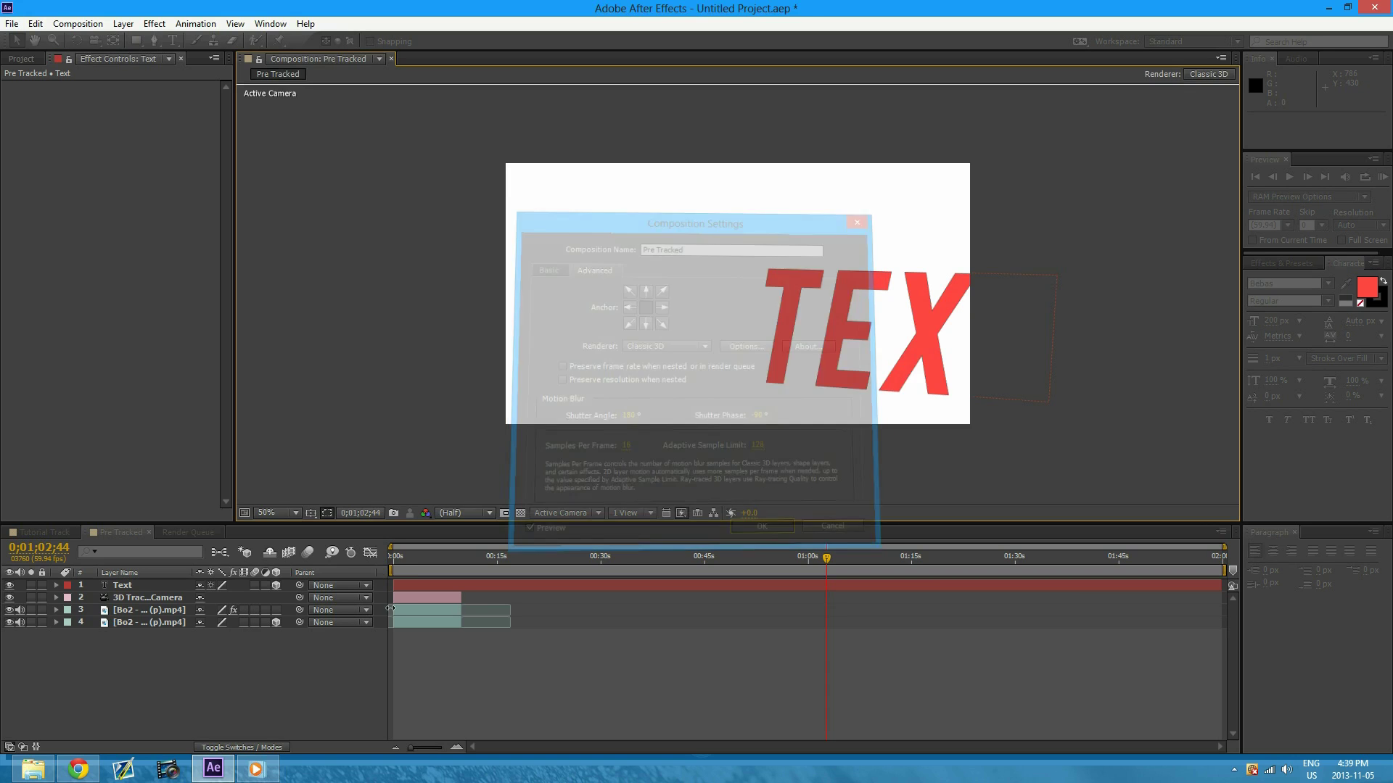
{"action": "left_click", "coordinate": [396, 556]}
{"action": "left_click_drag", "start_coordinate": [394, 554], "coordinate": [412, 558]}
Try to change the text fill color to white FFFFFF with no layer selected
{"action": "left_click", "coordinate": [1367, 289]}
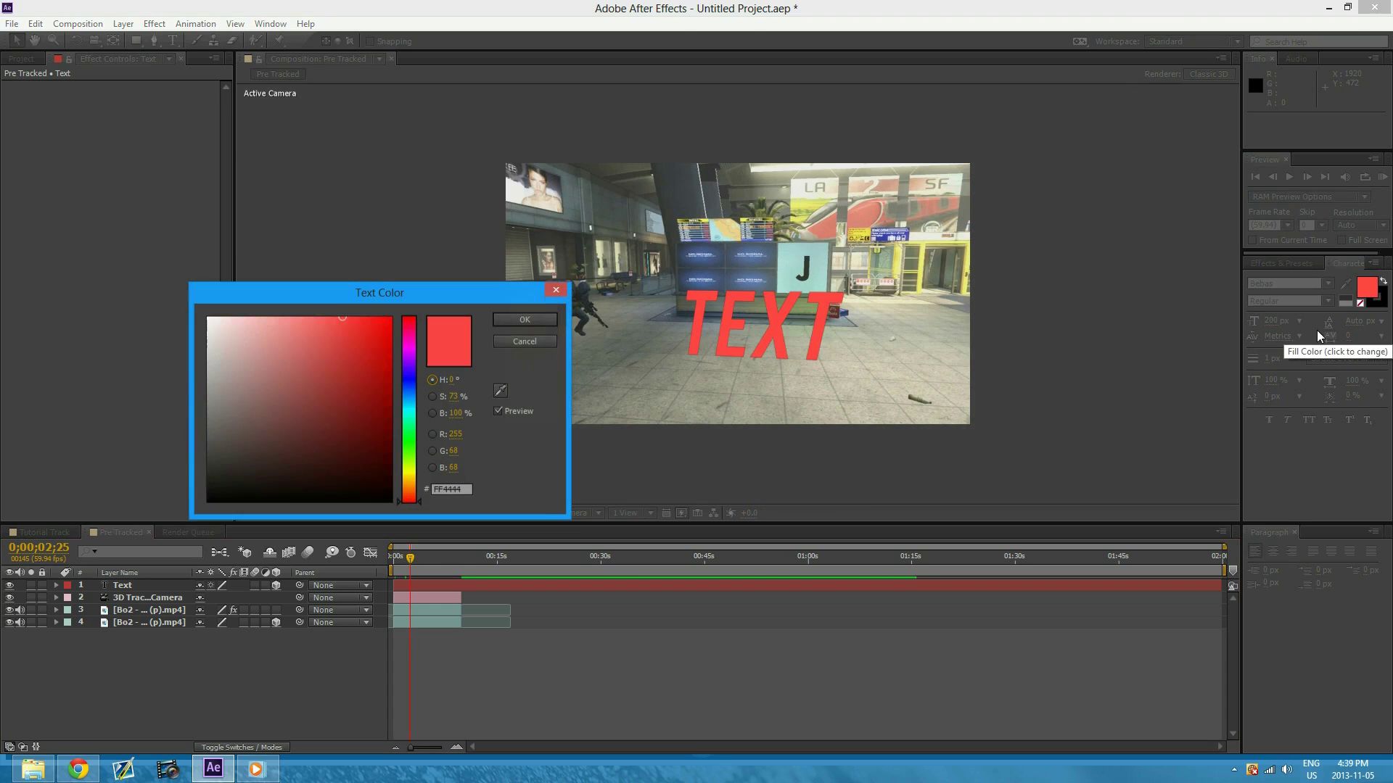
{"action": "left_click_drag", "start_coordinate": [320, 359], "coordinate": [106, 249]}
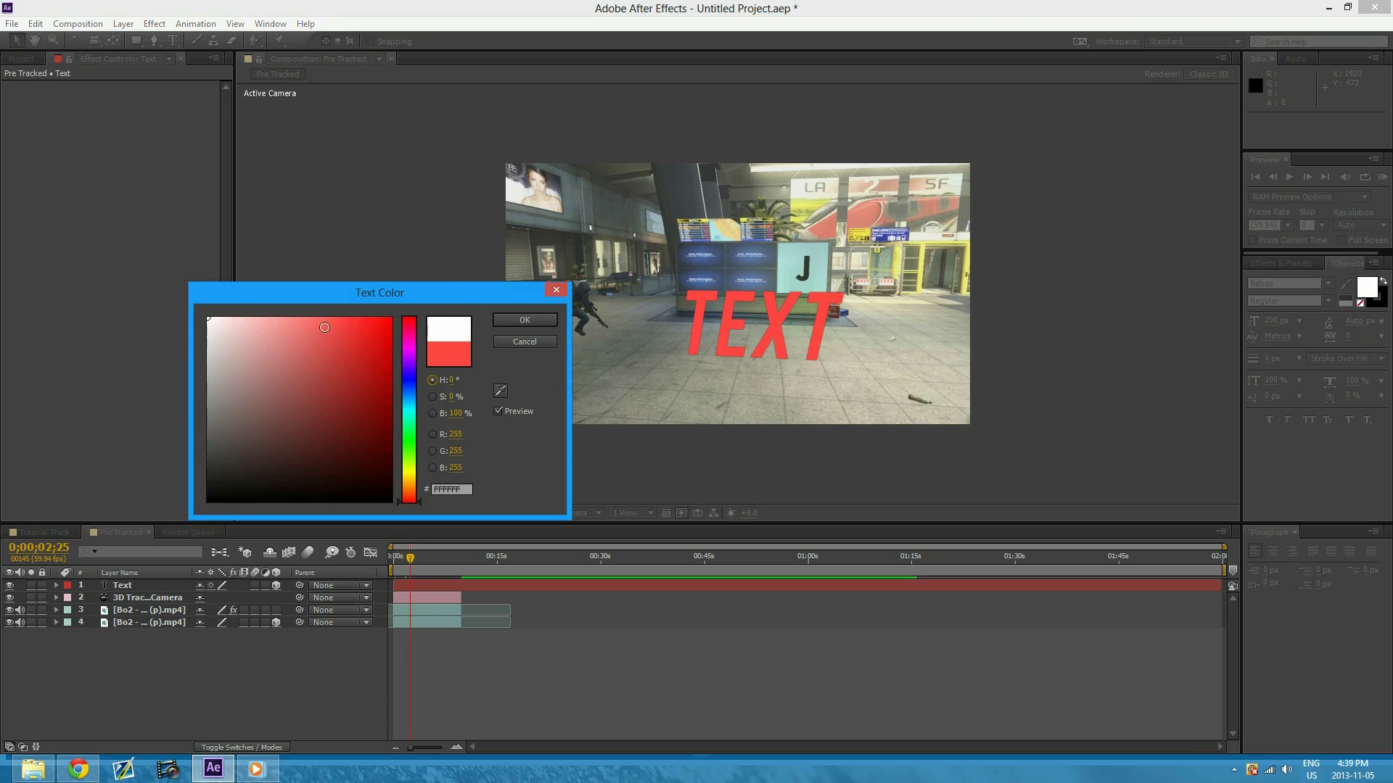
{"action": "left_click", "coordinate": [512, 319]}
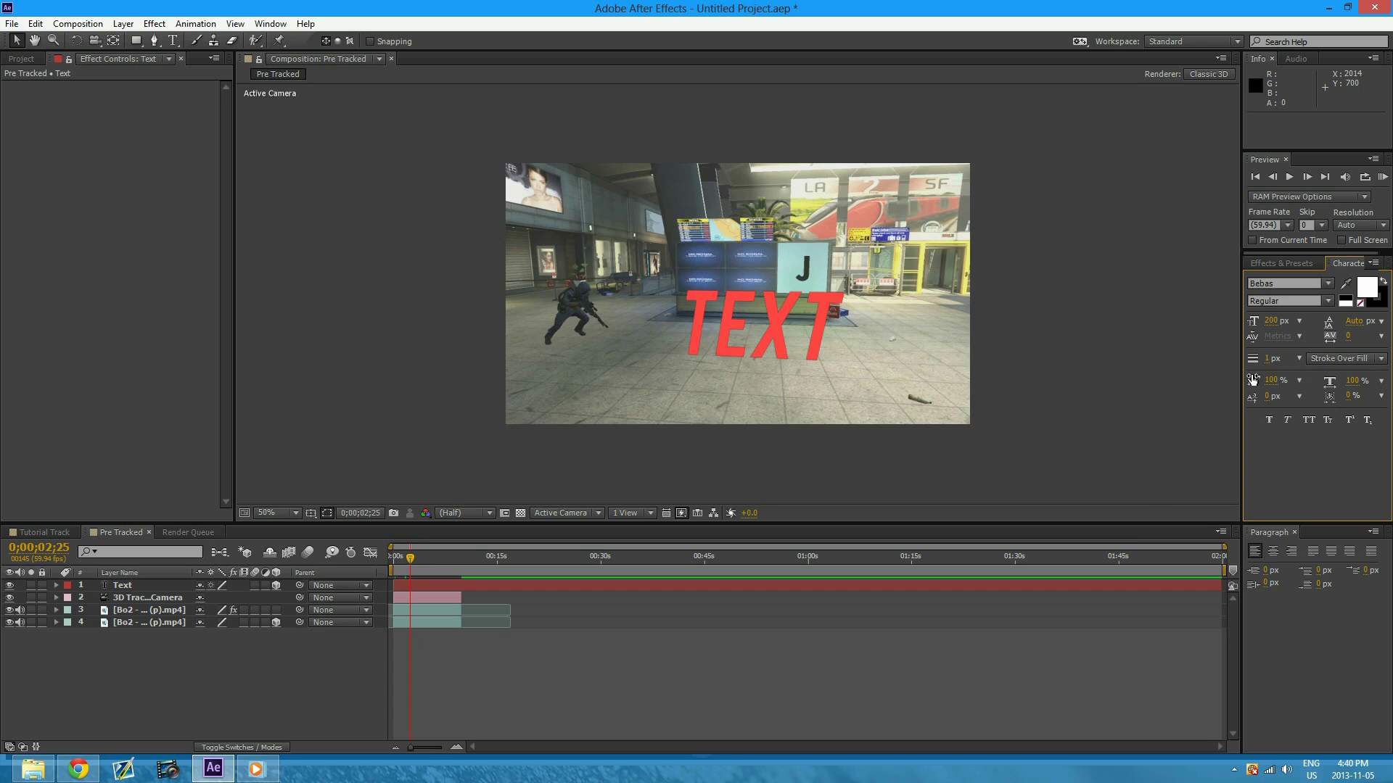
Select the word TEXT in the scene, set its fill color to white FFFFFF and deselect it
{"action": "left_click", "coordinate": [756, 316]}
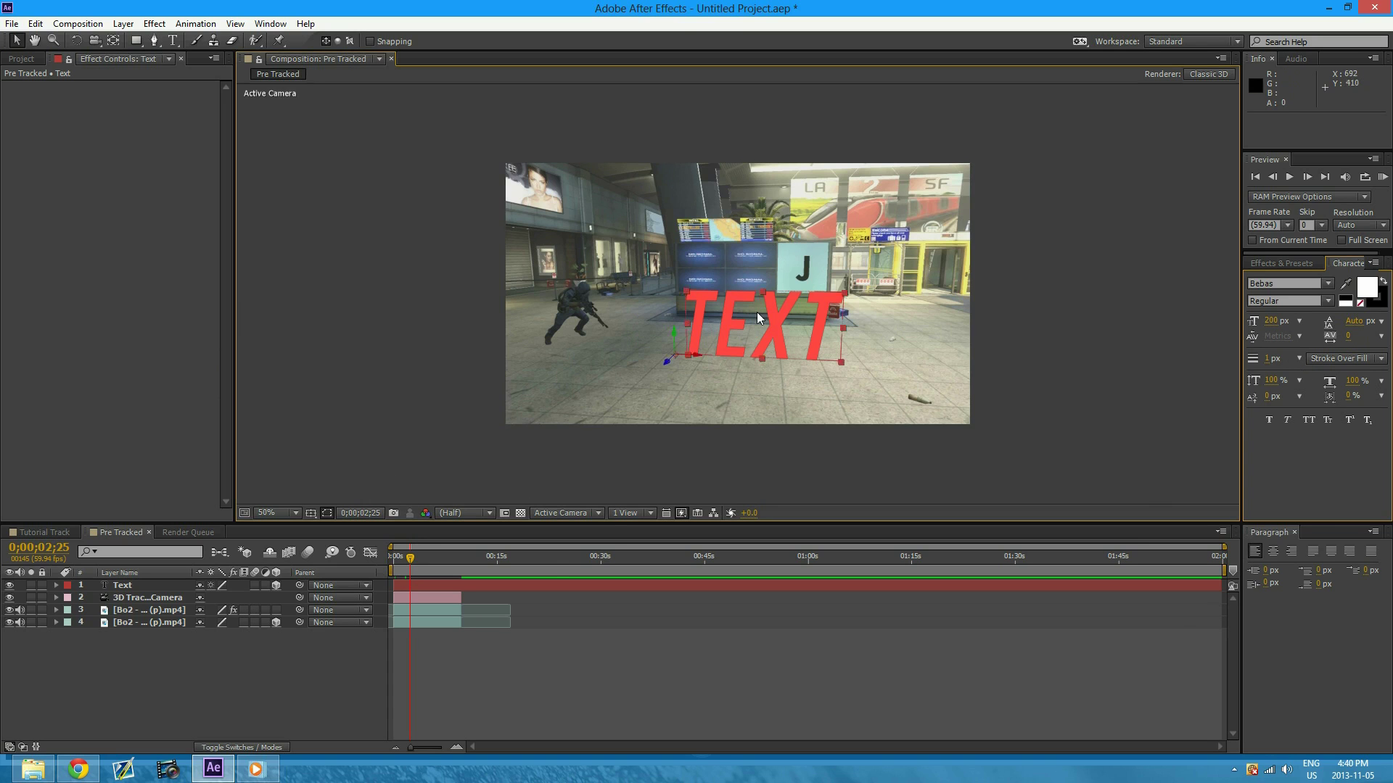
{"action": "double_click", "coordinate": [756, 312]}
{"action": "left_click", "coordinate": [1366, 288]}
{"action": "left_click_drag", "start_coordinate": [301, 373], "coordinate": [129, 224]}
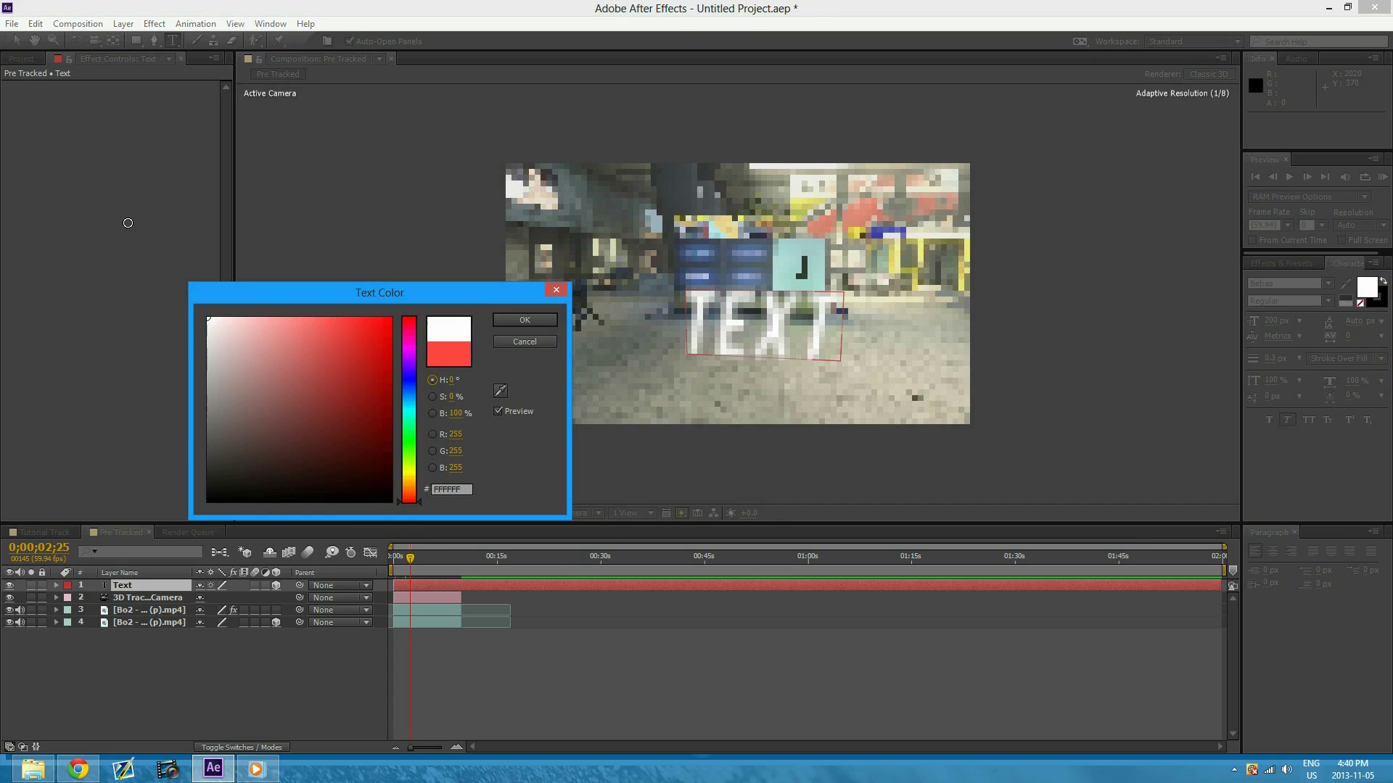
{"action": "left_click", "coordinate": [524, 320]}
{"action": "left_click", "coordinate": [226, 671]}
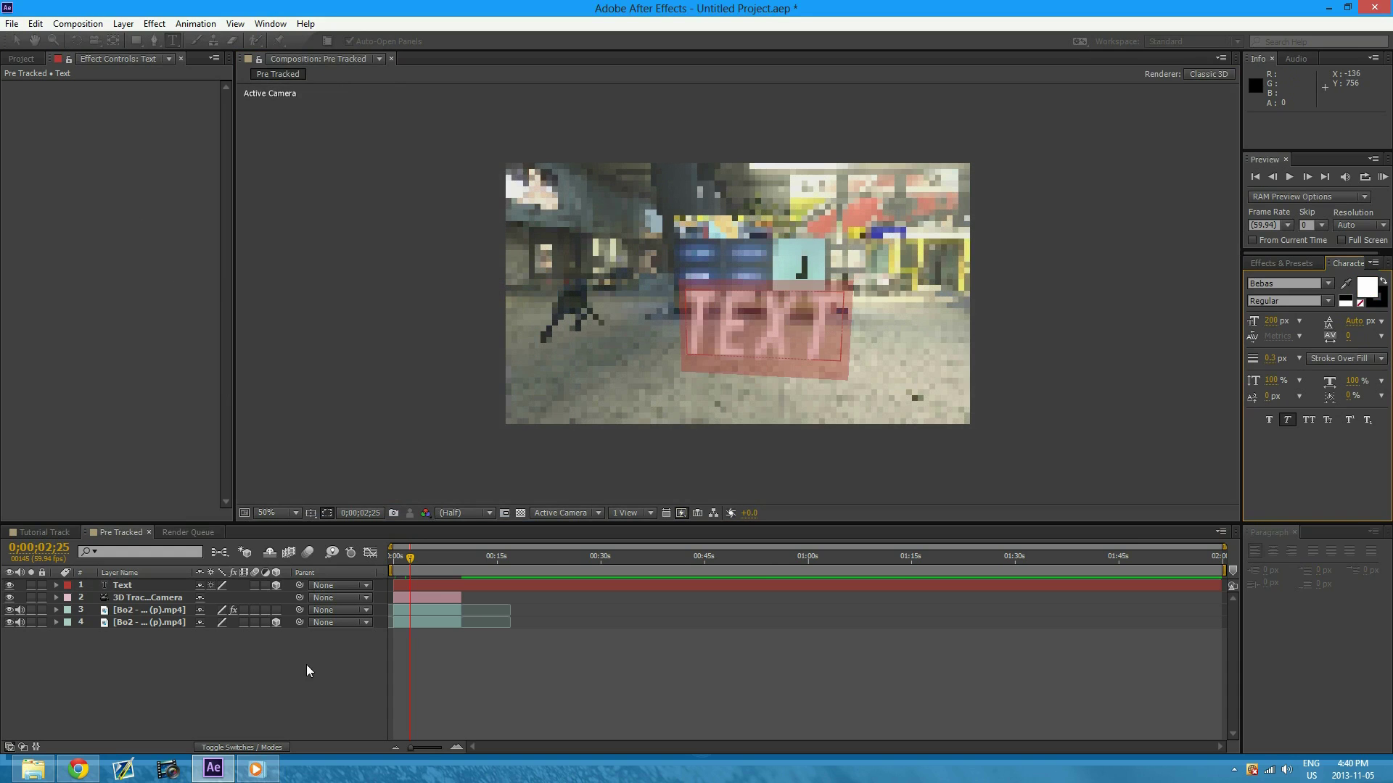
Set the text stroke color to black 000000
{"action": "left_click", "coordinate": [1374, 309]}
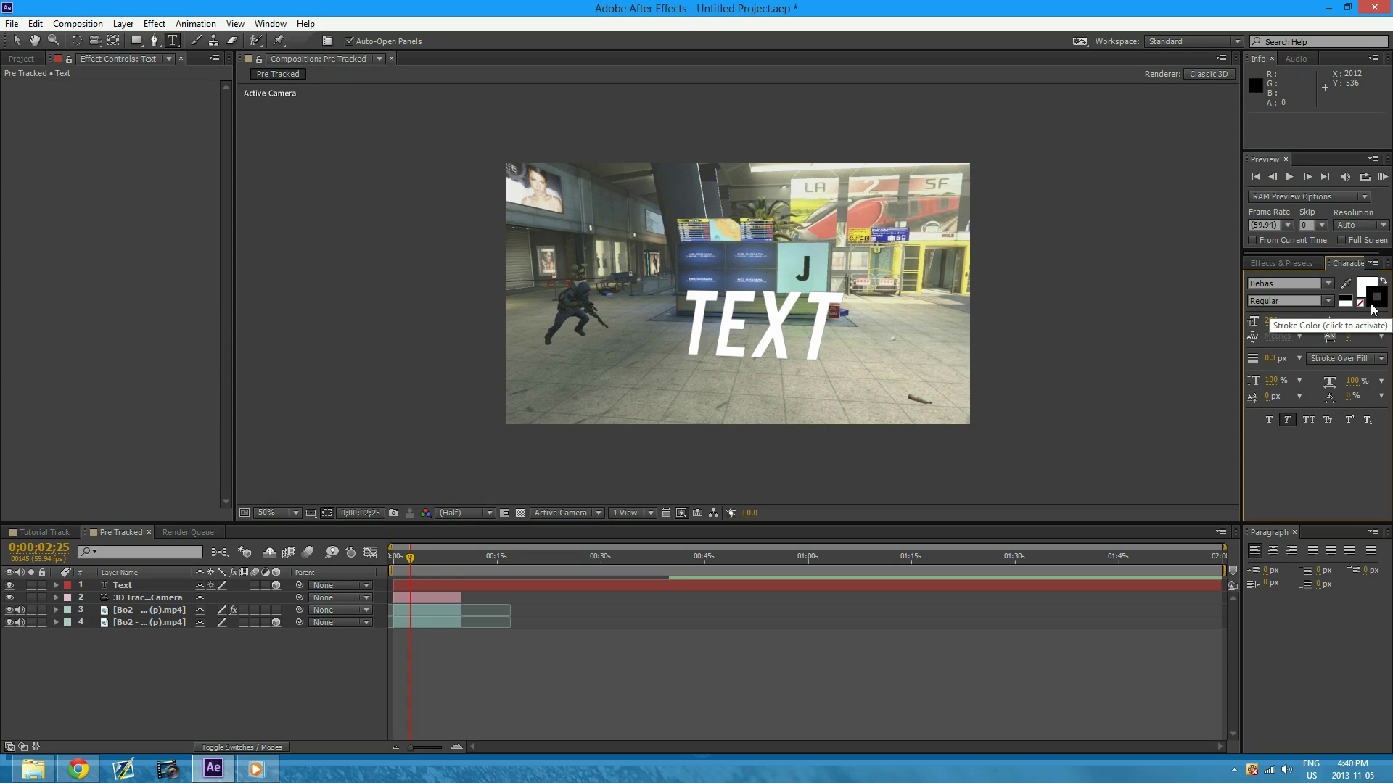
{"action": "left_click", "coordinate": [1373, 307]}
{"action": "mouse_move", "coordinate": [318, 402]}
{"action": "left_mouse_down"}
{"action": "mouse_move", "coordinate": [349, 470]}
{"action": "mouse_move", "coordinate": [395, 508]}
{"action": "left_mouse_up"}
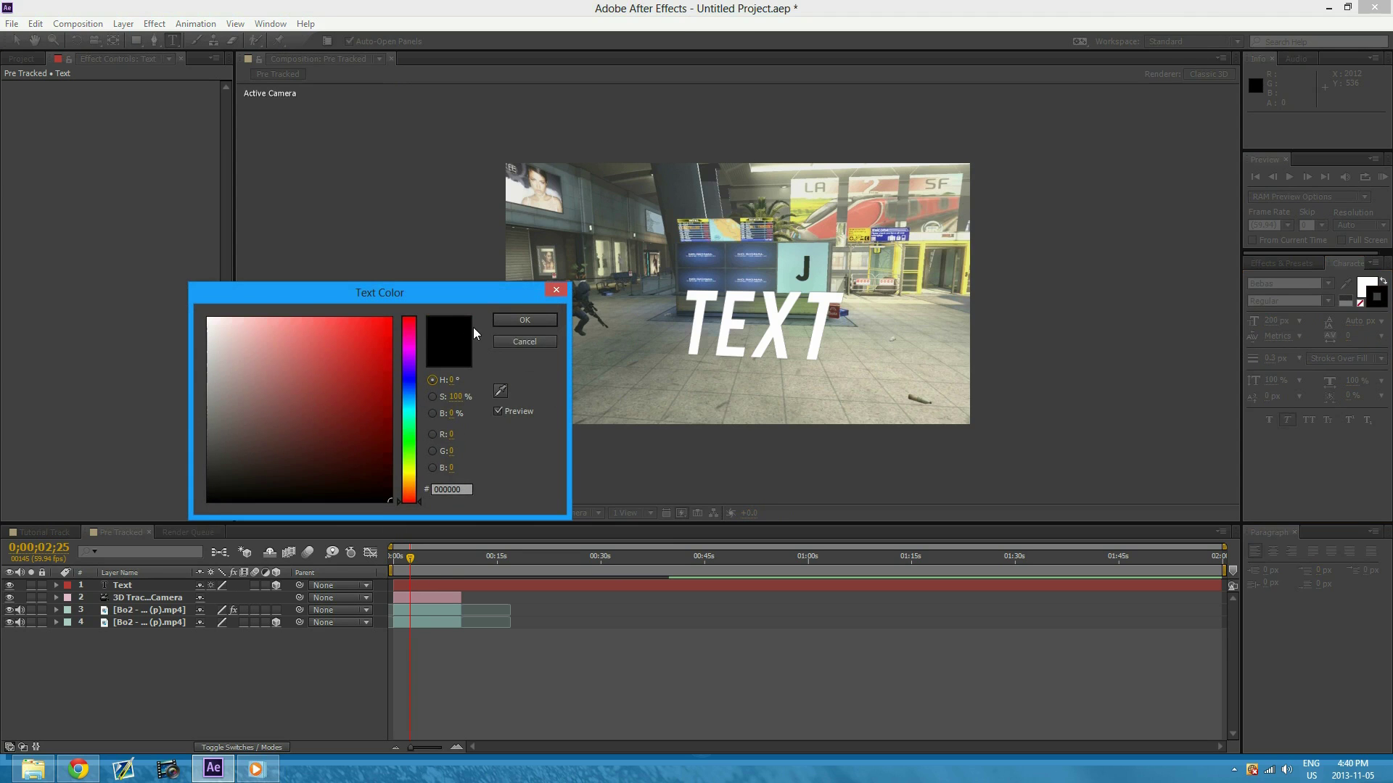
{"action": "left_click", "coordinate": [524, 320]}
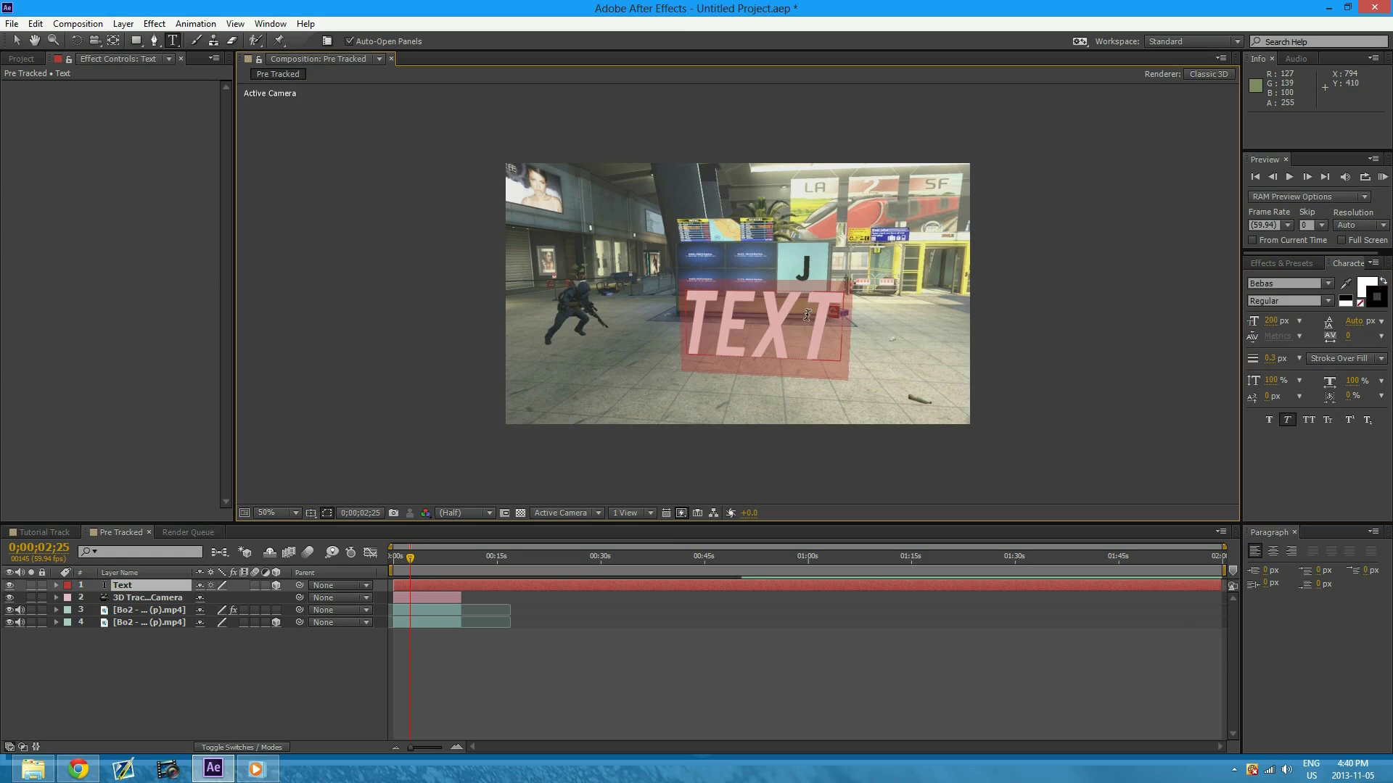
Set the stroke width of the word TEXT to 3 px and return to the Selection tool
{"action": "left_click_drag", "start_coordinate": [1271, 359], "coordinate": [1271, 360]}
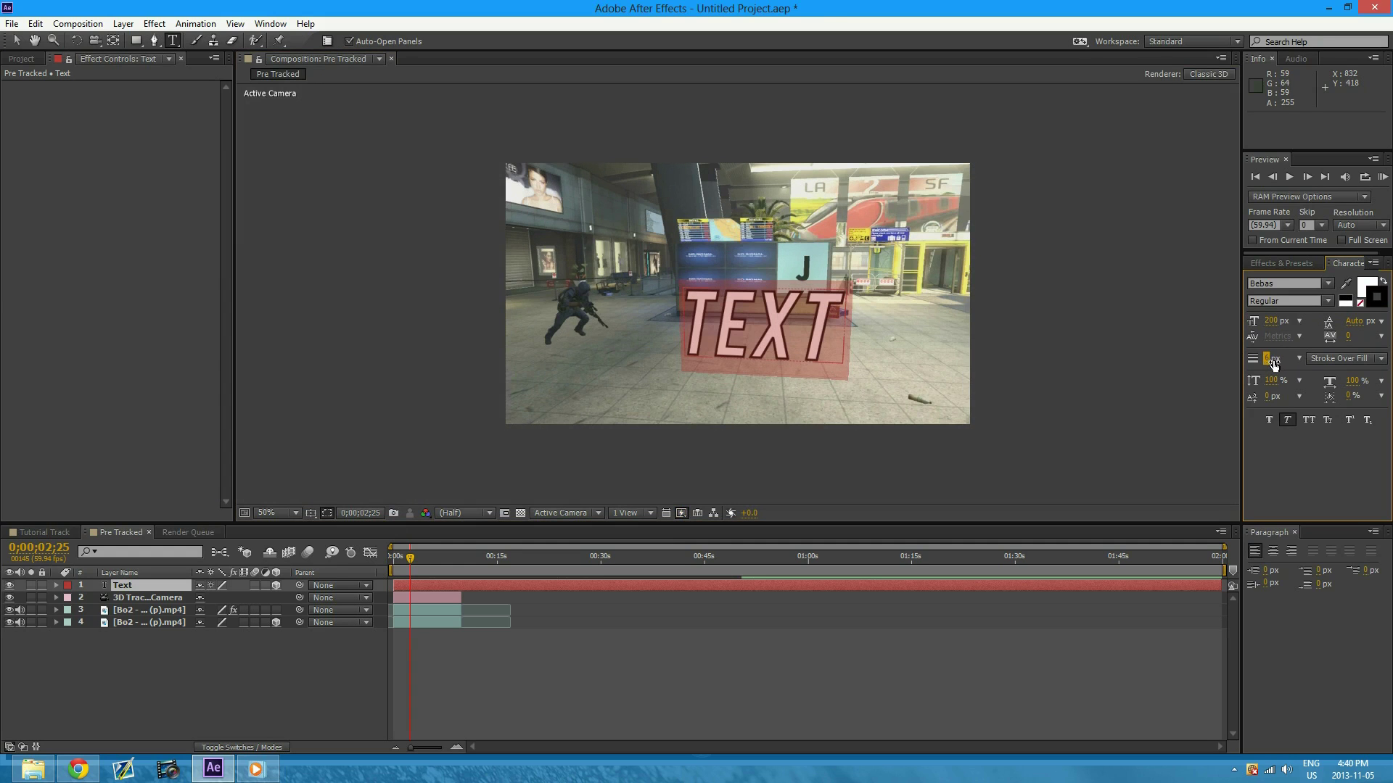
{"action": "type", "text": "3"}
{"action": "key", "text": "Return"}
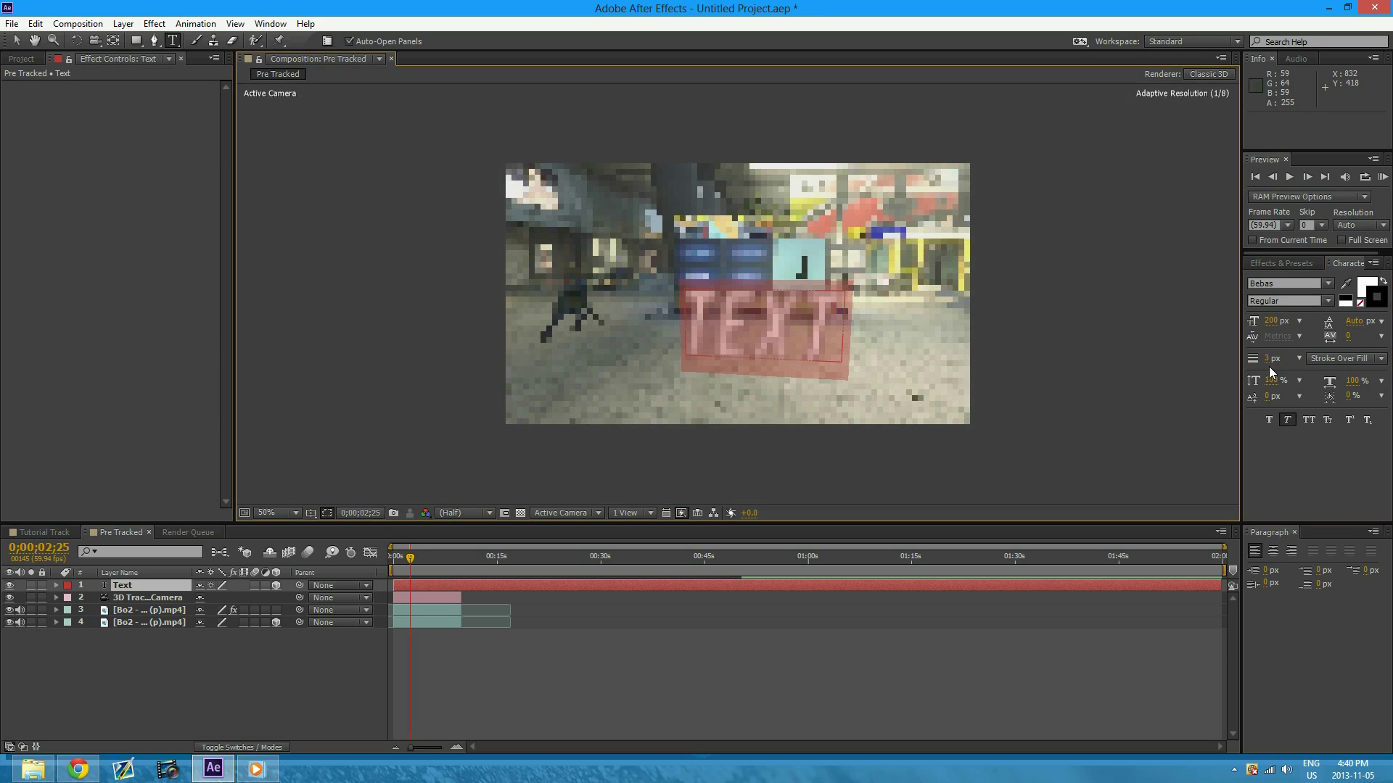
{"action": "left_click", "coordinate": [19, 41]}
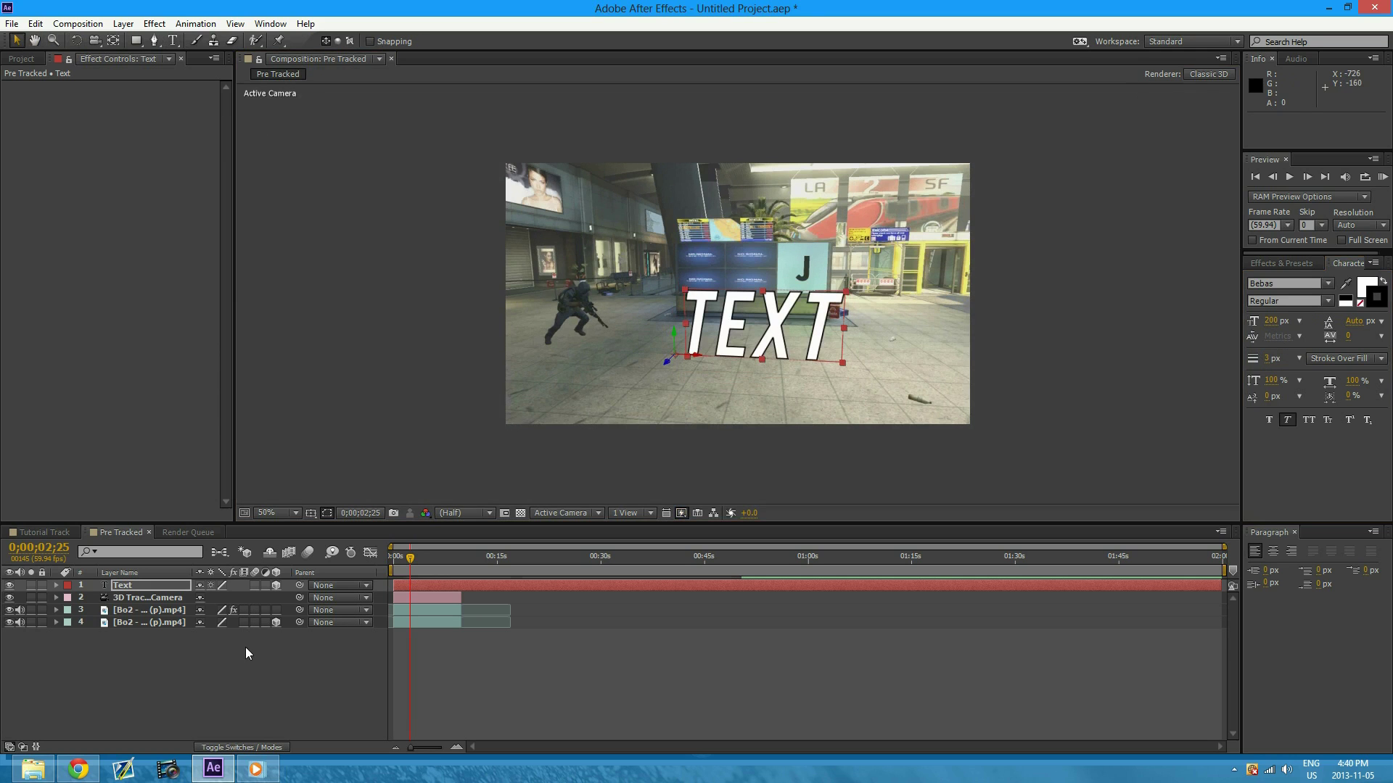
Pre-compose the text layer into a new composition named Text, moving all attributes into it
{"action": "left_click", "coordinate": [242, 642]}
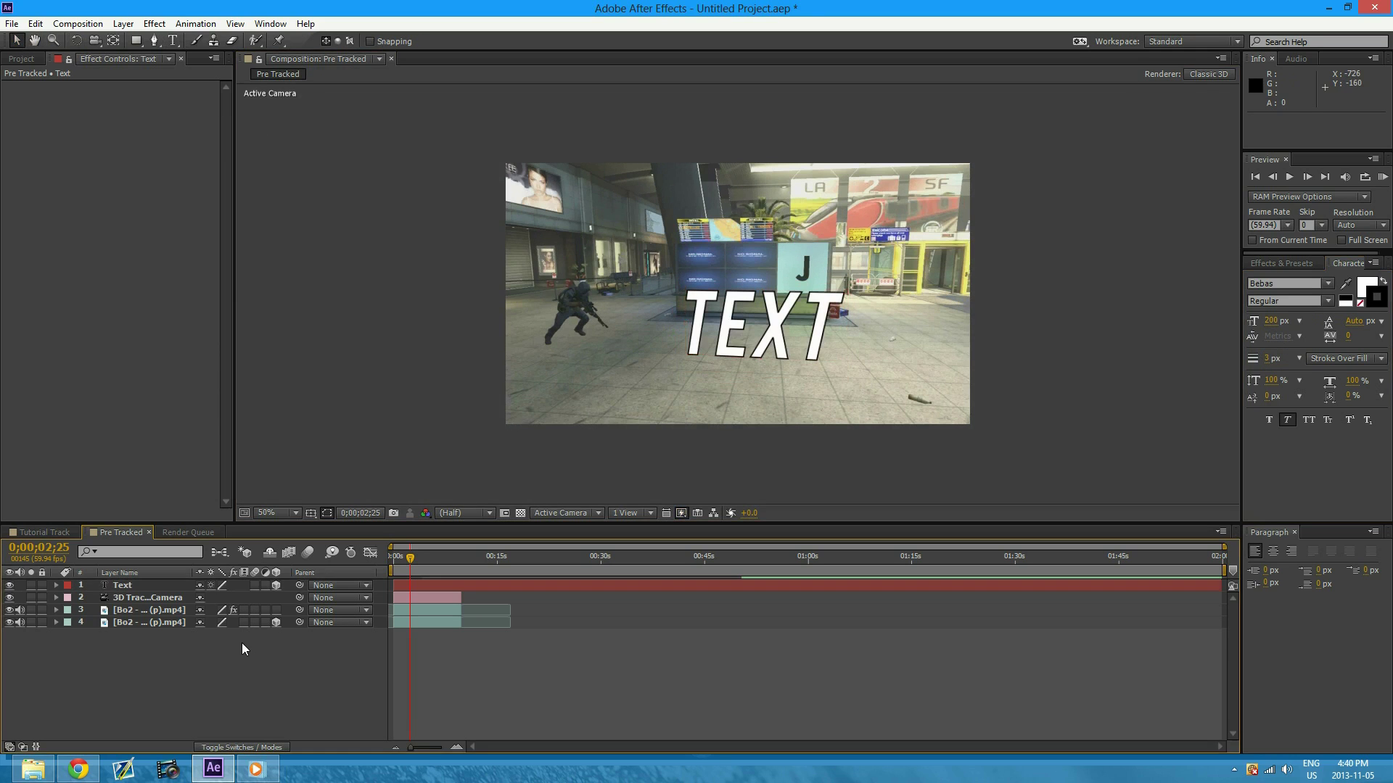
{"action": "left_click", "coordinate": [136, 587]}
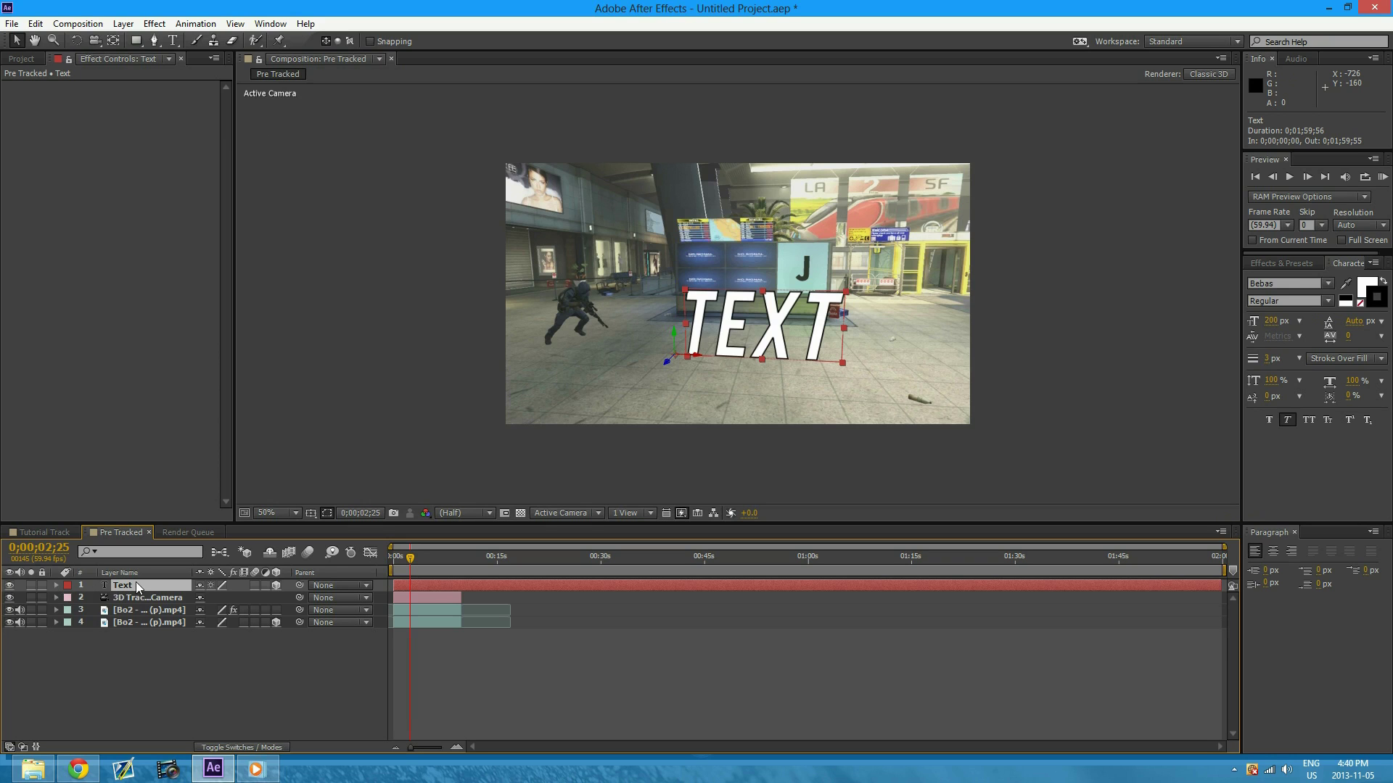
{"action": "key", "text": "p"}
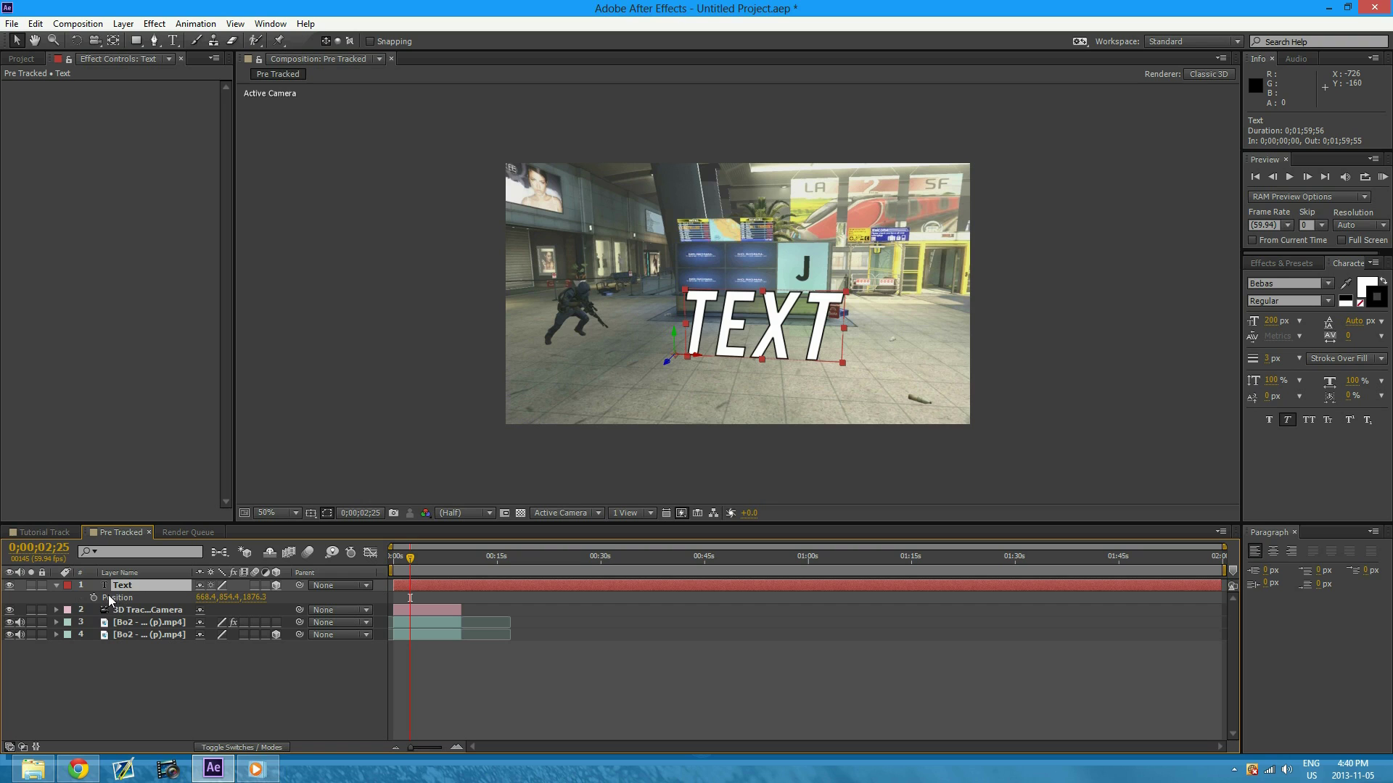
{"action": "right_click", "coordinate": [123, 586]}
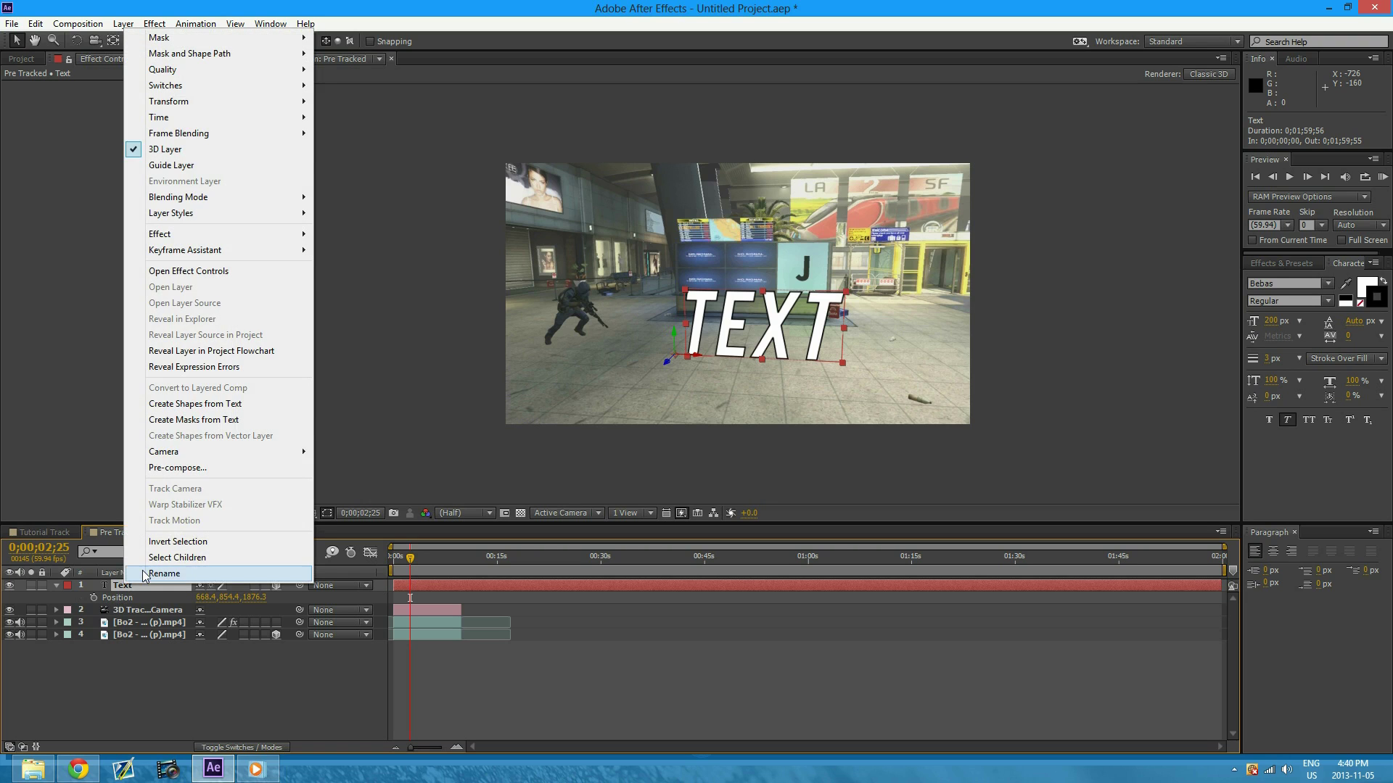
{"action": "left_click", "coordinate": [207, 468]}
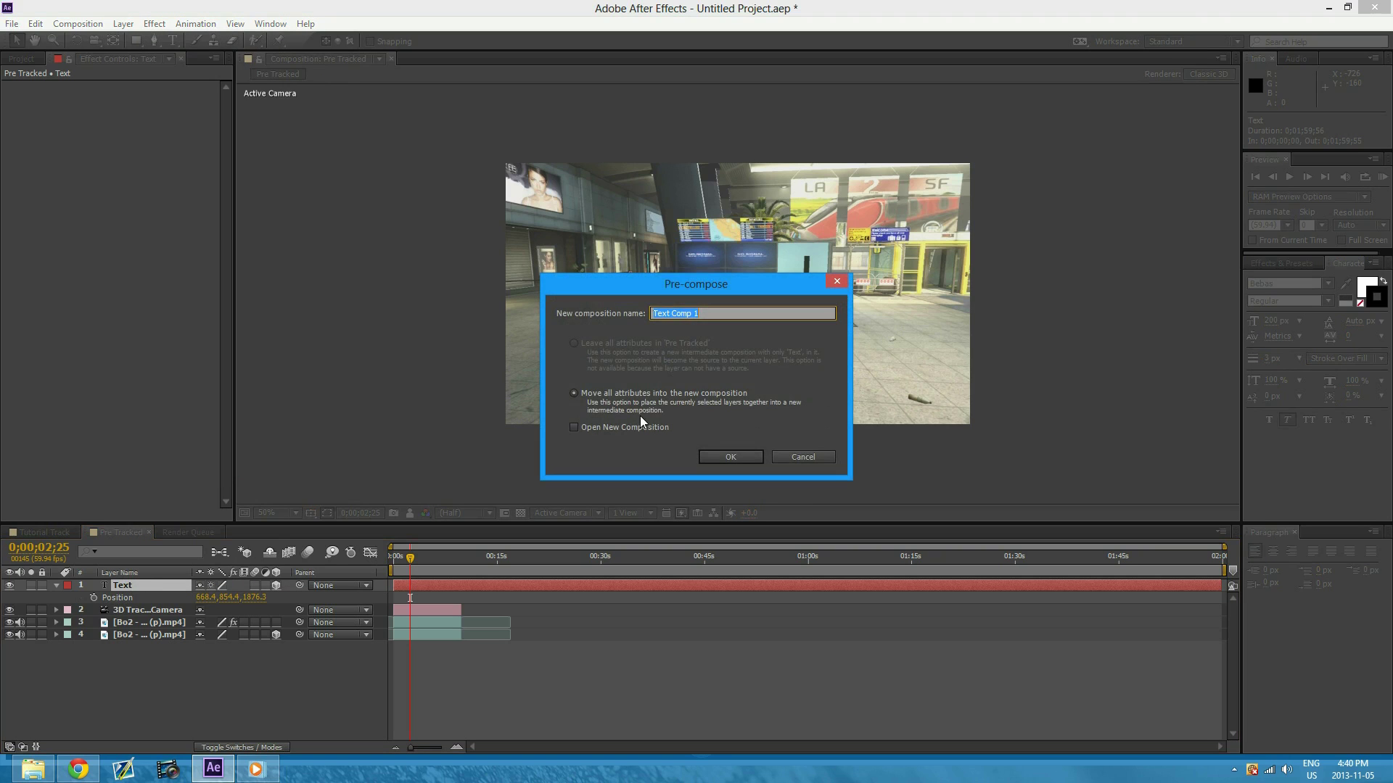
{"action": "key", "text": "BackSpace"}
{"action": "type", "text": "Texy"}
{"action": "left_click", "coordinate": [757, 459]}
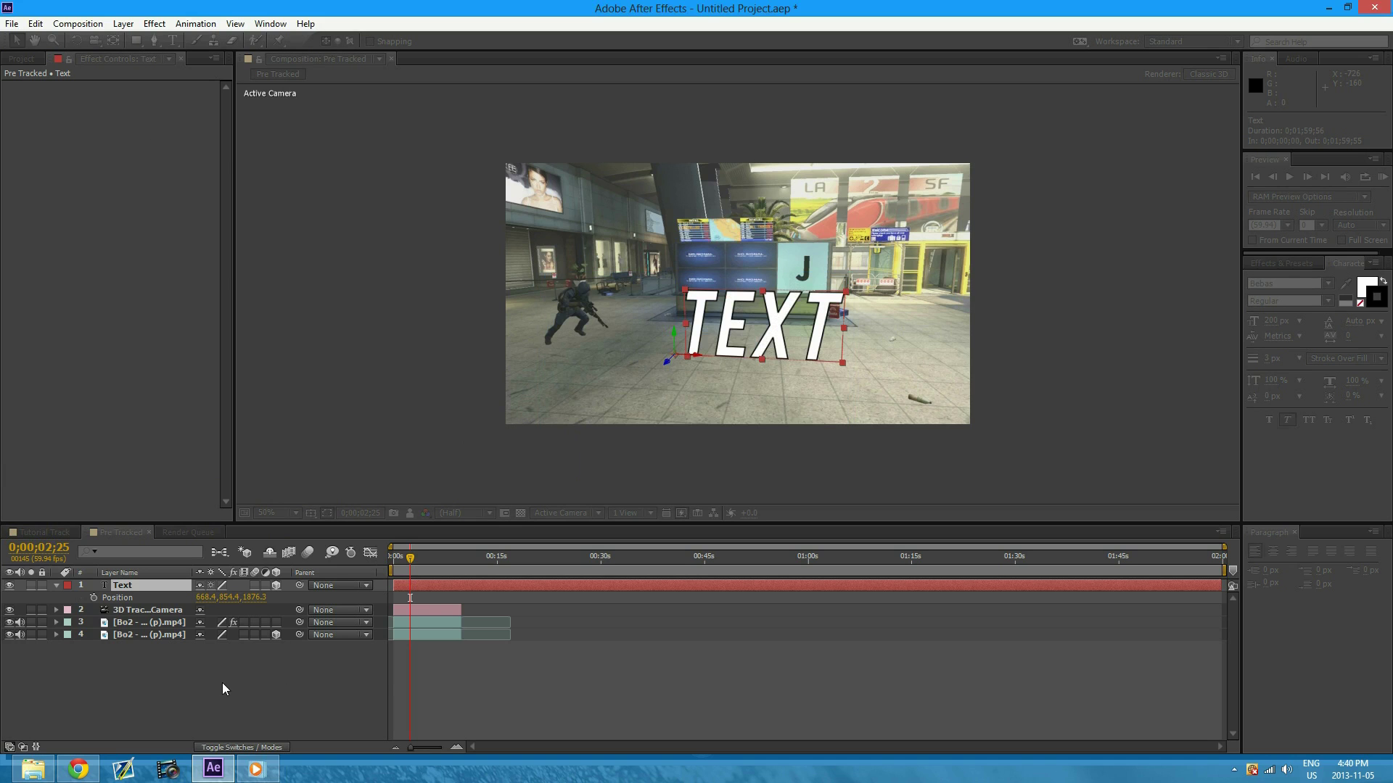
Add a new adjustment layer and place it directly beneath the Text composition layer
{"action": "right_click", "coordinate": [219, 683]}
{"action": "mouse_move", "coordinate": [374, 528]}
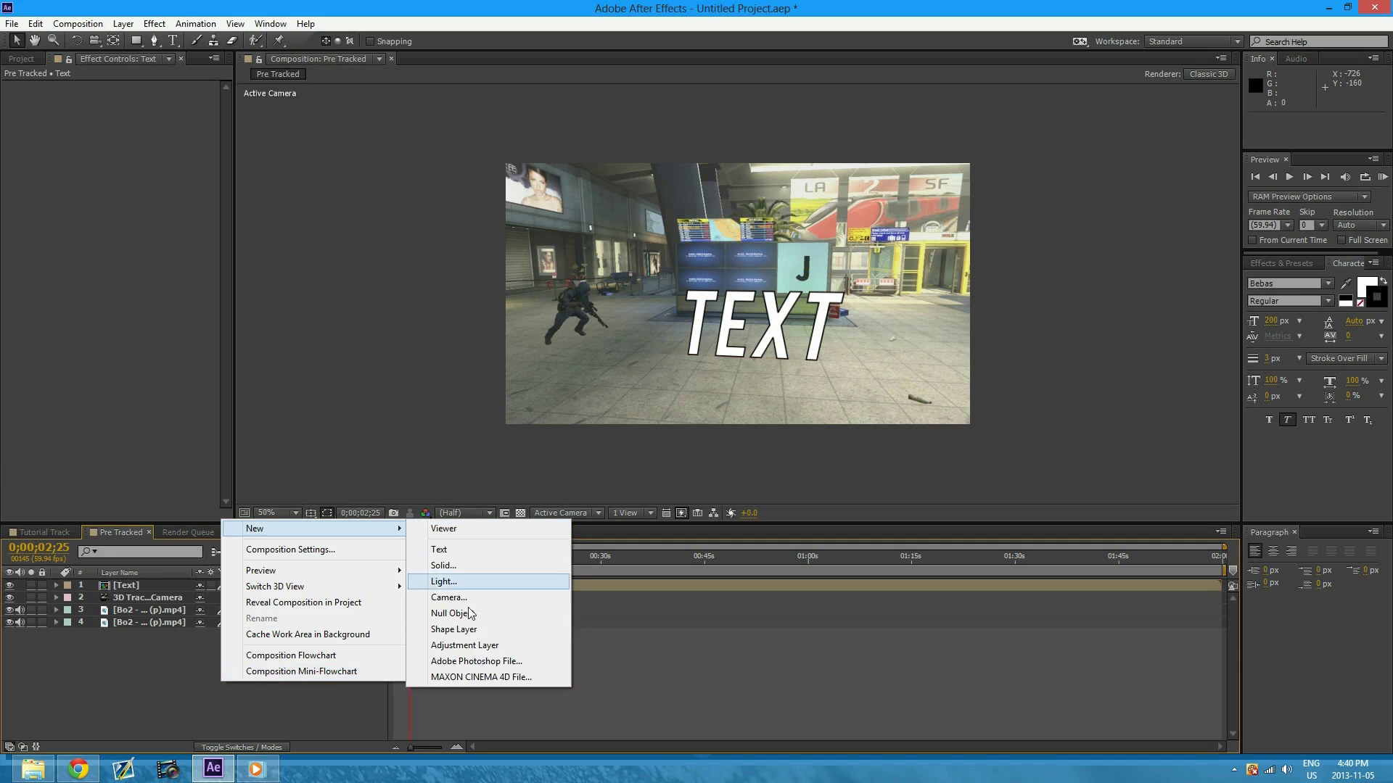
{"action": "left_click", "coordinate": [472, 645]}
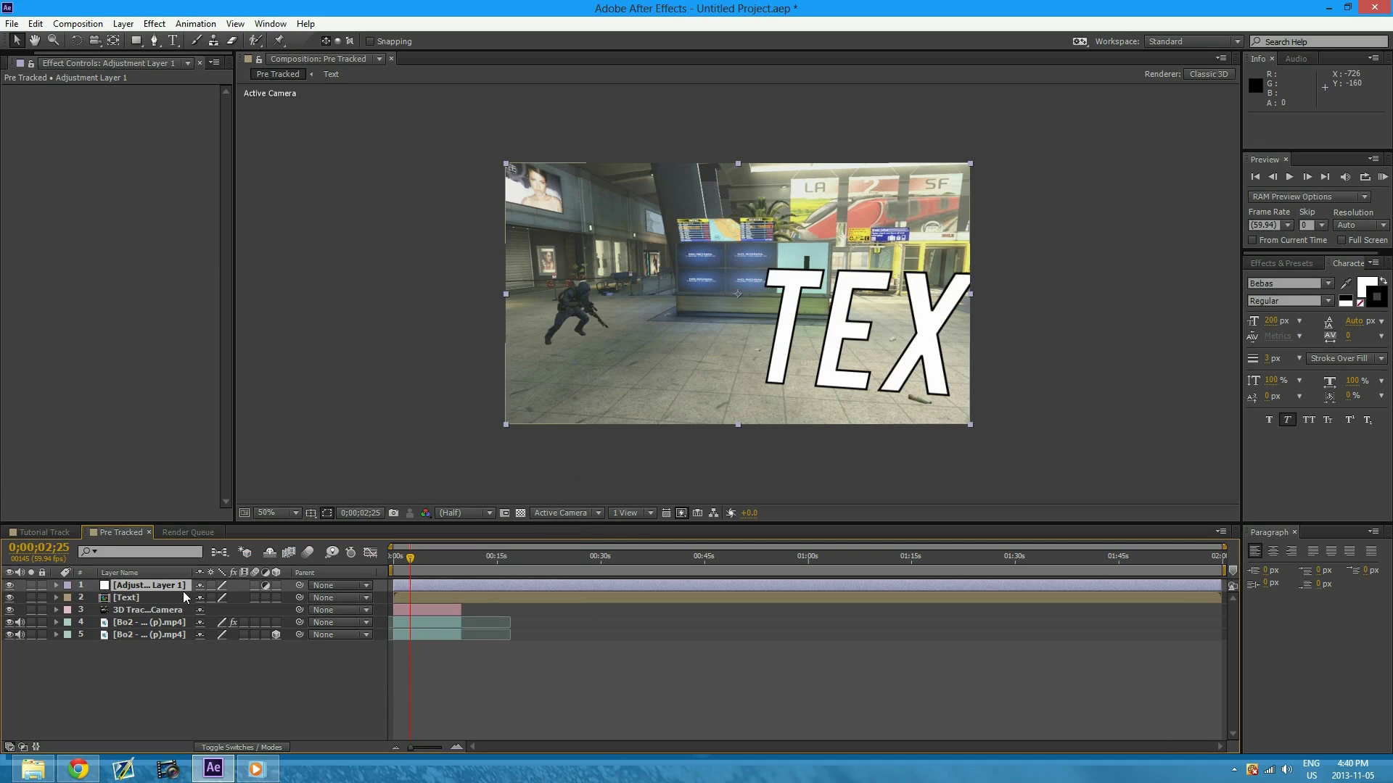
{"action": "left_click_drag", "start_coordinate": [160, 585], "coordinate": [160, 599]}
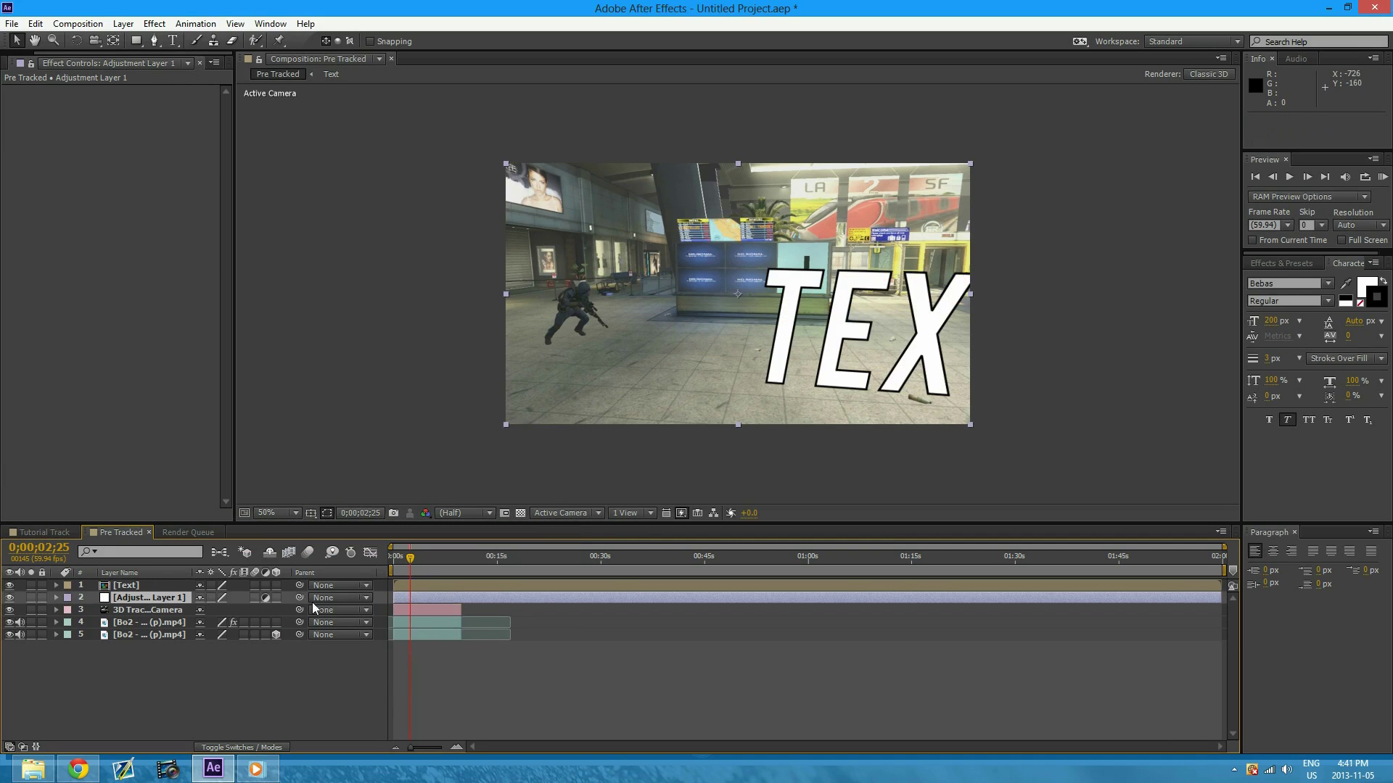
Make the Text composition layer 3D and try to shift it within the scene
{"action": "left_click", "coordinate": [276, 585]}
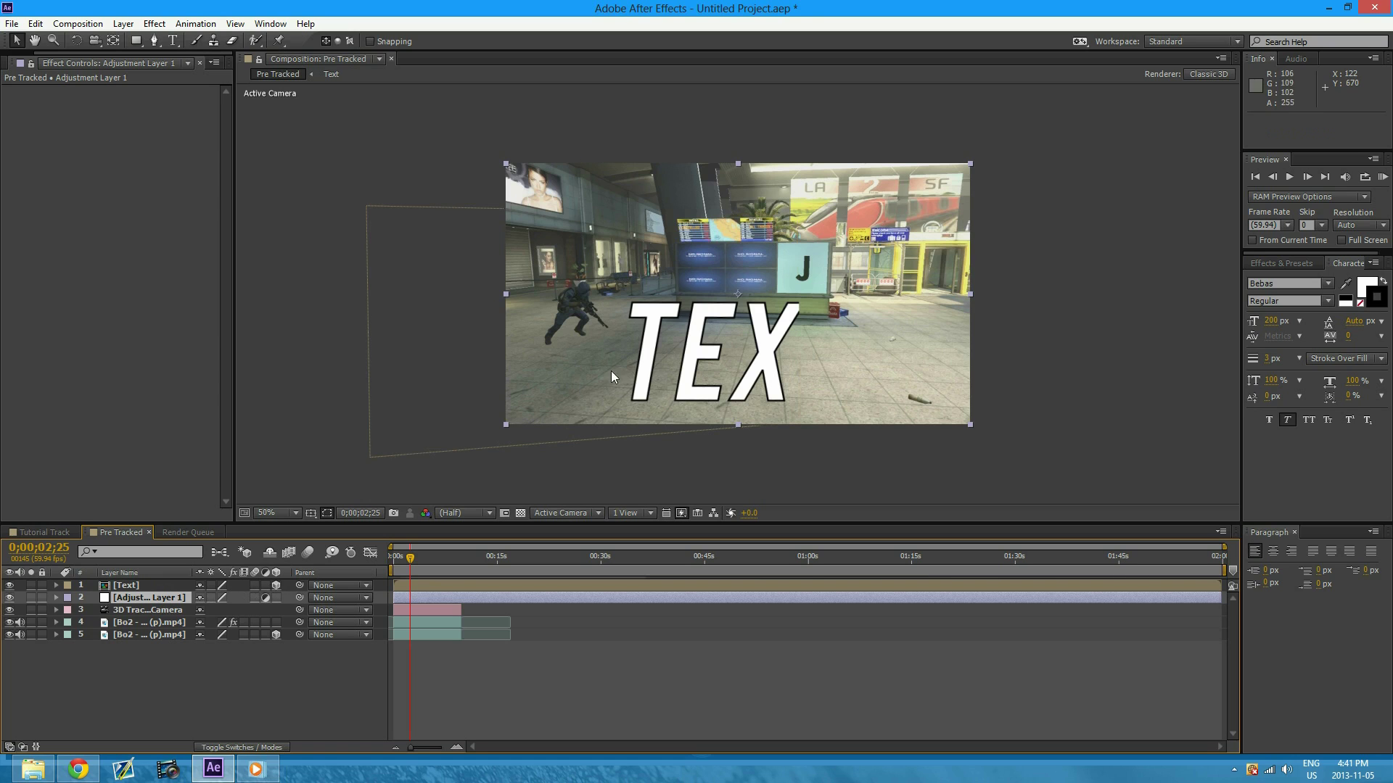
{"action": "mouse_move", "coordinate": [716, 366]}
{"action": "left_mouse_down"}
{"action": "mouse_move", "coordinate": [655, 359]}
{"action": "mouse_move", "coordinate": [711, 363]}
{"action": "left_mouse_up"}
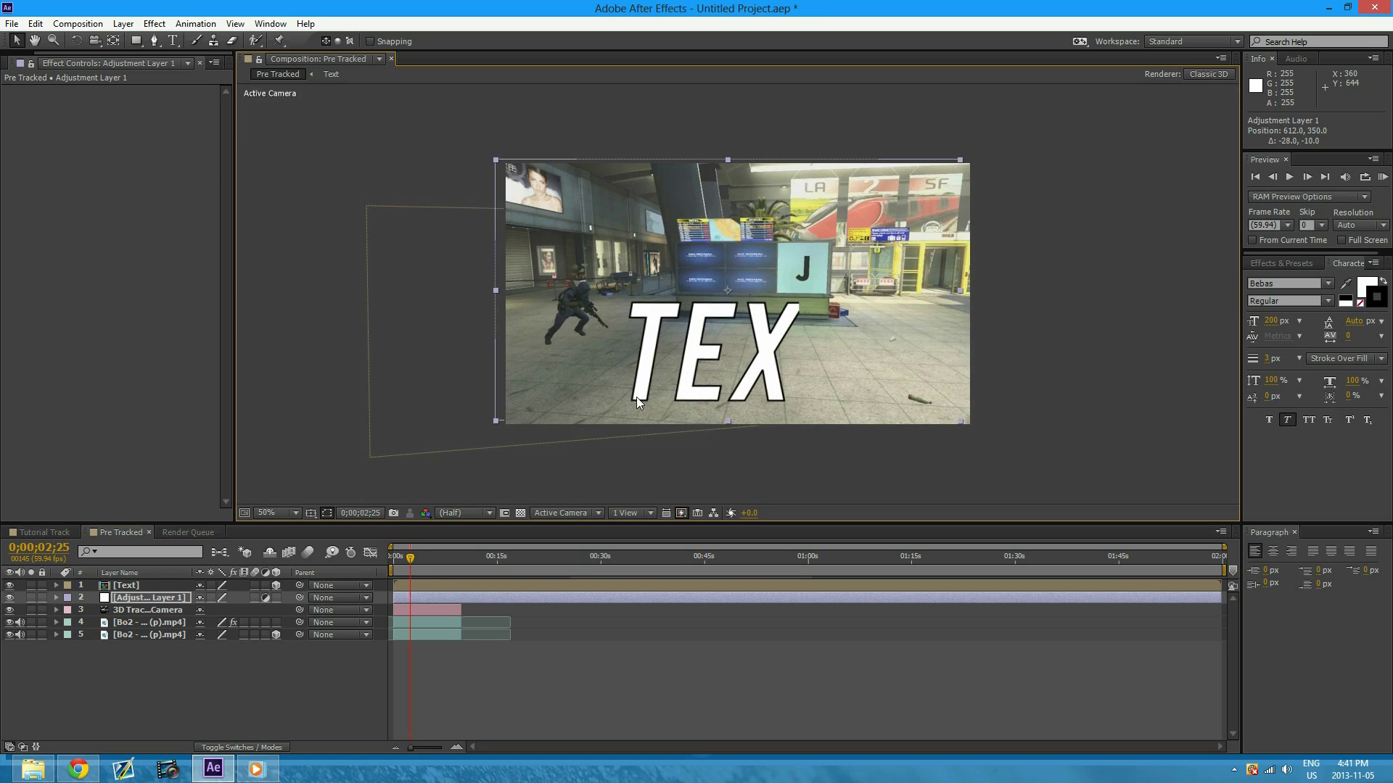
{"action": "key", "text": "ctrl+z"}
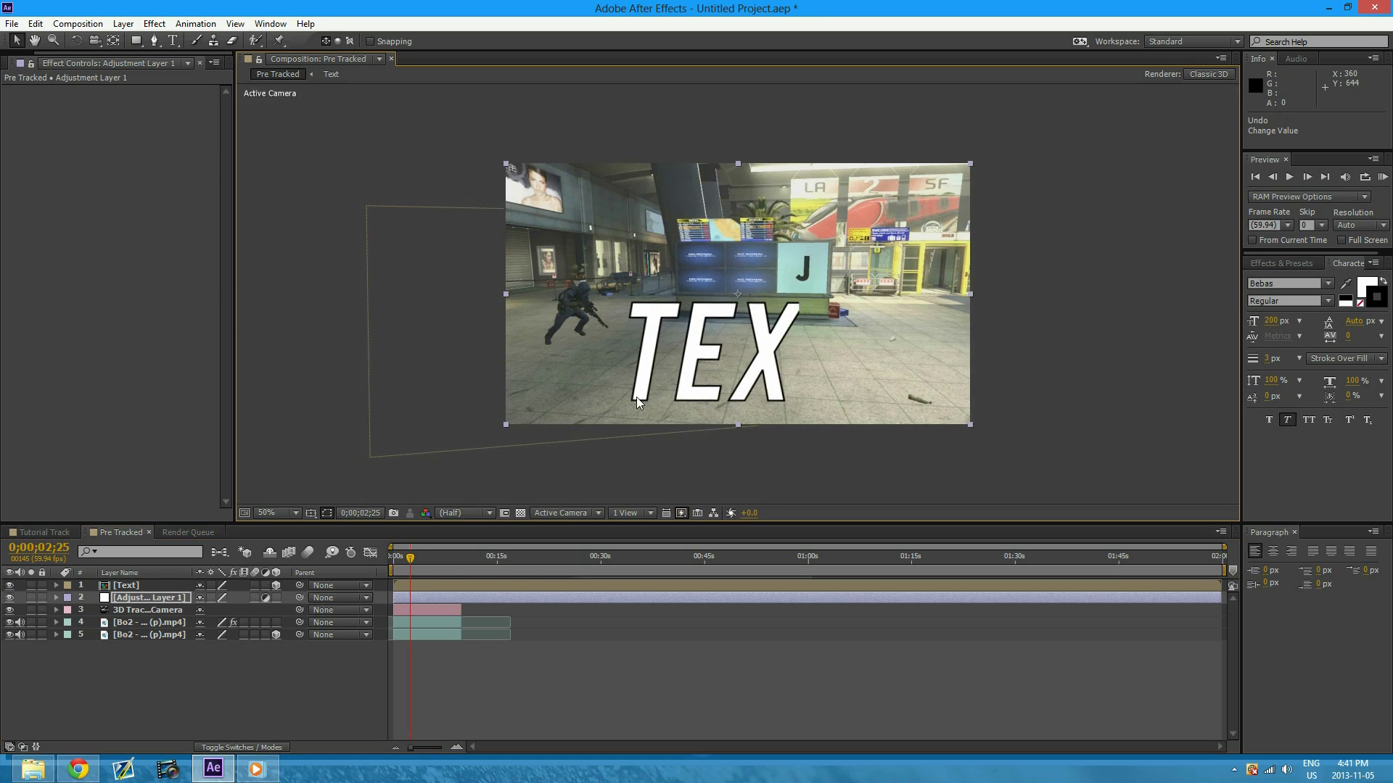
{"action": "left_click", "coordinate": [128, 586]}
{"action": "left_click_drag", "start_coordinate": [634, 323], "coordinate": [675, 331]}
Undo the recent edits back to the original text layer before the pre-compose
{"action": "key", "text": "ctrl+z"}
{"action": "key", "text": "ctrl+z"}
{"action": "key", "text": "ctrl+z"}
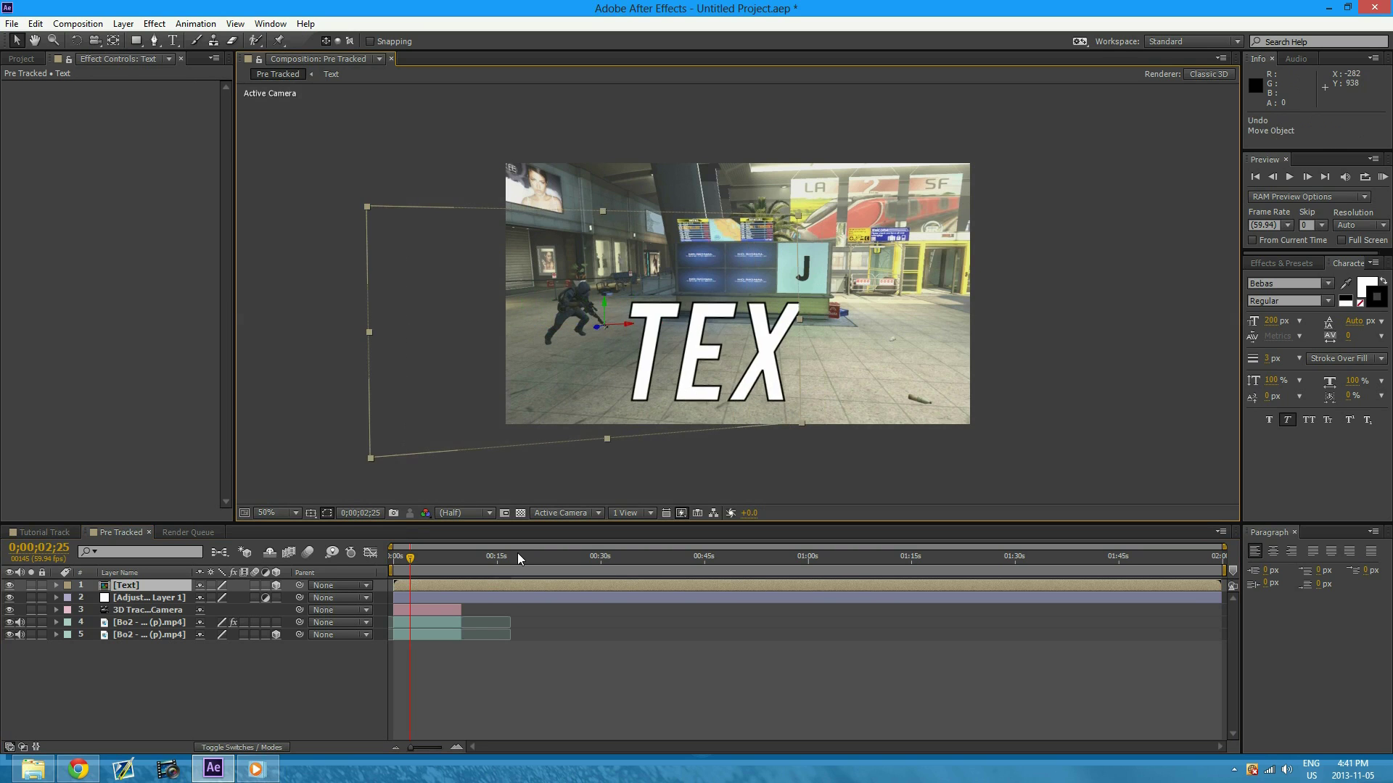
{"action": "key", "text": "ctrl+z"}
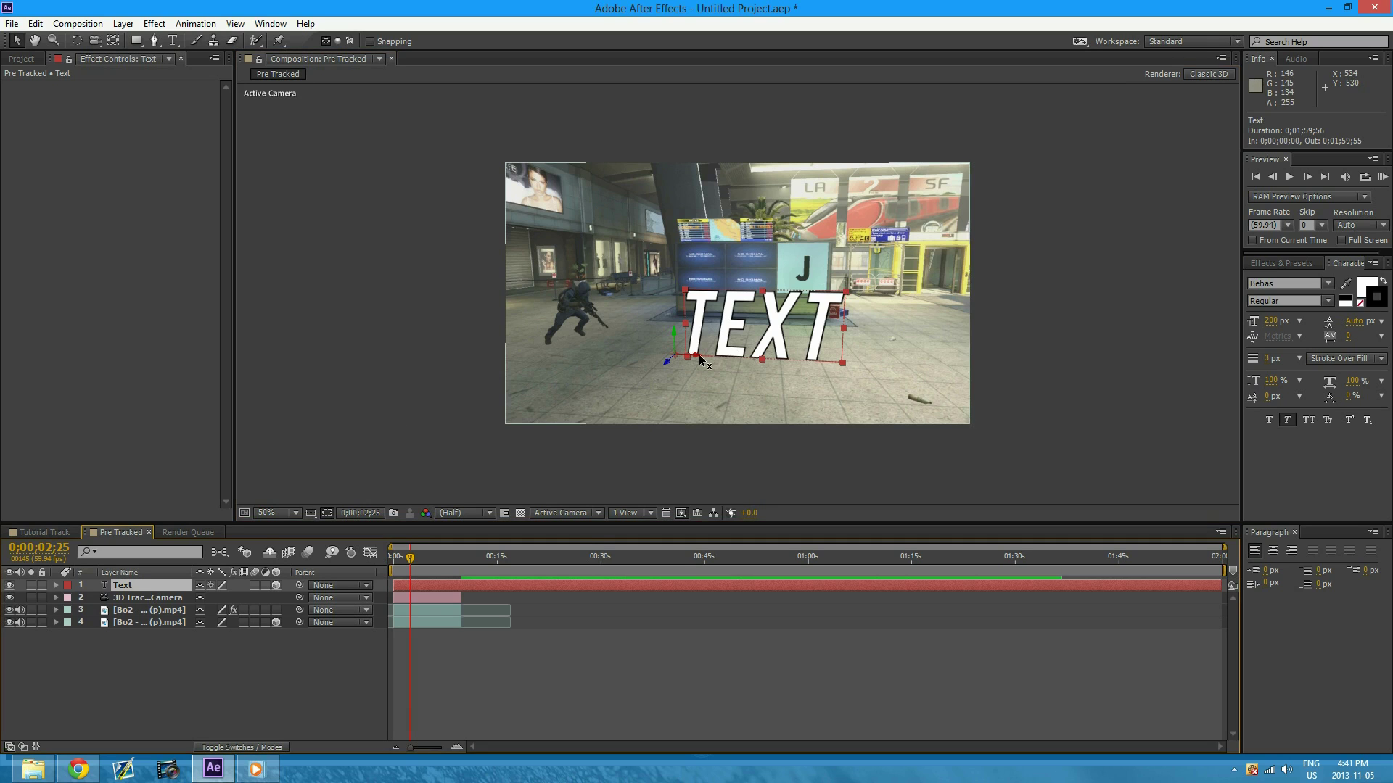
Delete the 3D Tracker Camera layer and shift the word TEXT along its X axis to about -82, 829, 2075
{"action": "left_click_drag", "start_coordinate": [698, 361], "coordinate": [575, 357]}
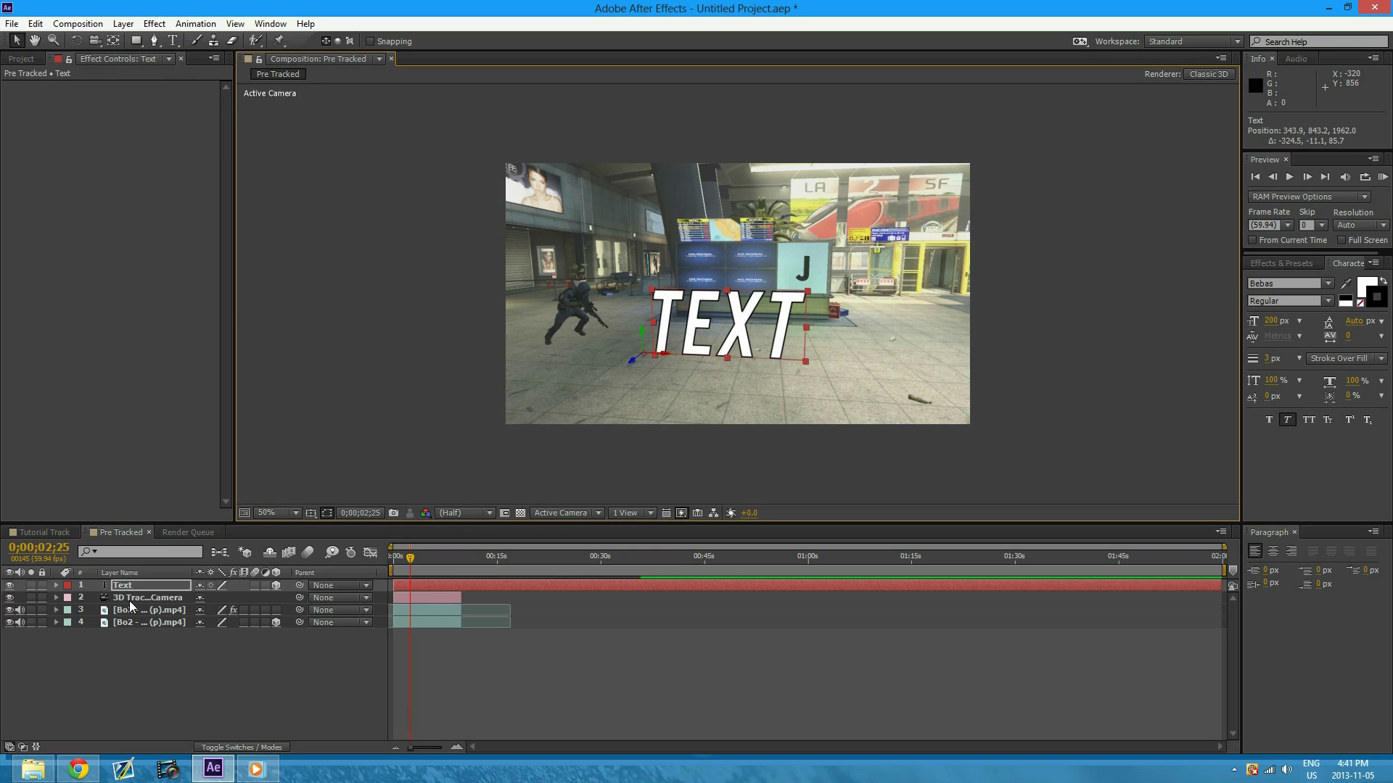
{"action": "left_click", "coordinate": [131, 601]}
{"action": "key", "text": "Delete"}
{"action": "left_click", "coordinate": [133, 586]}
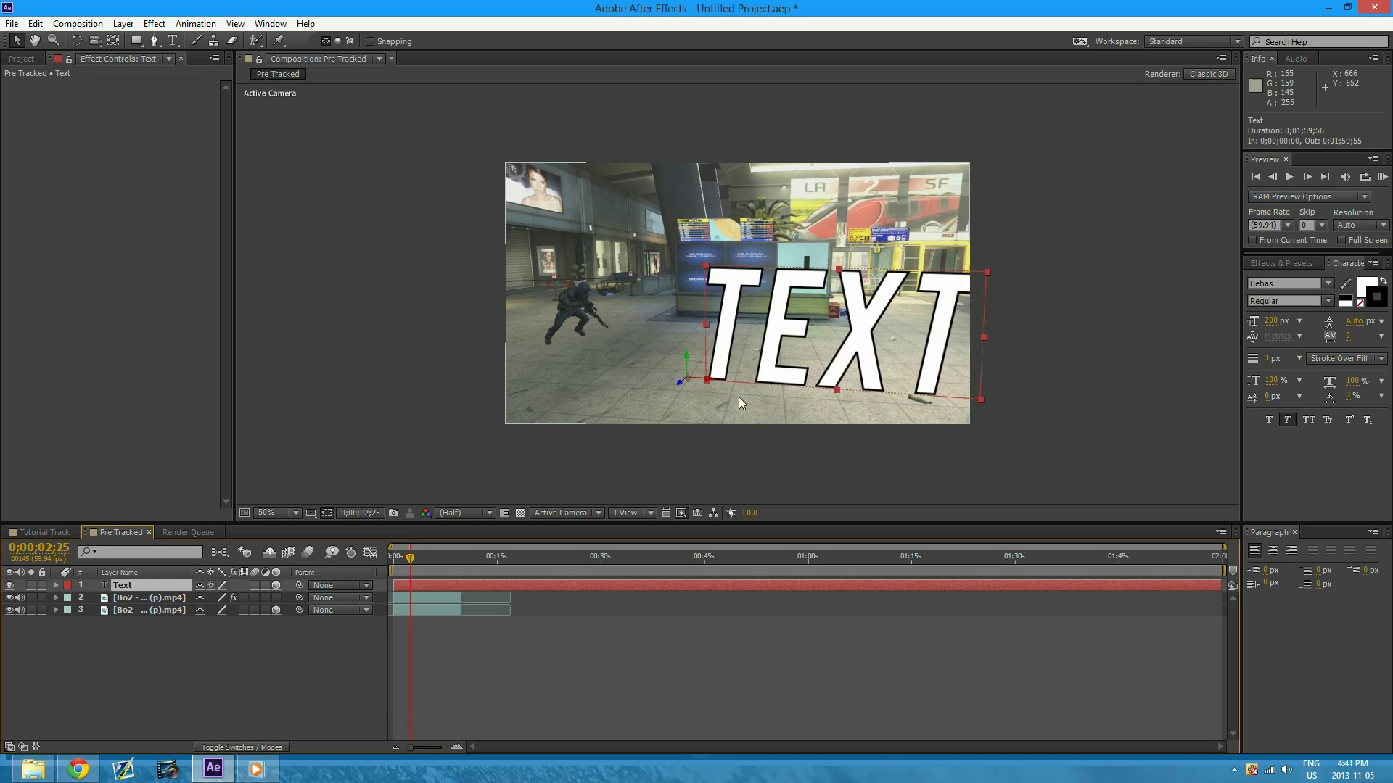
{"action": "left_click_drag", "start_coordinate": [720, 381], "coordinate": [547, 364]}
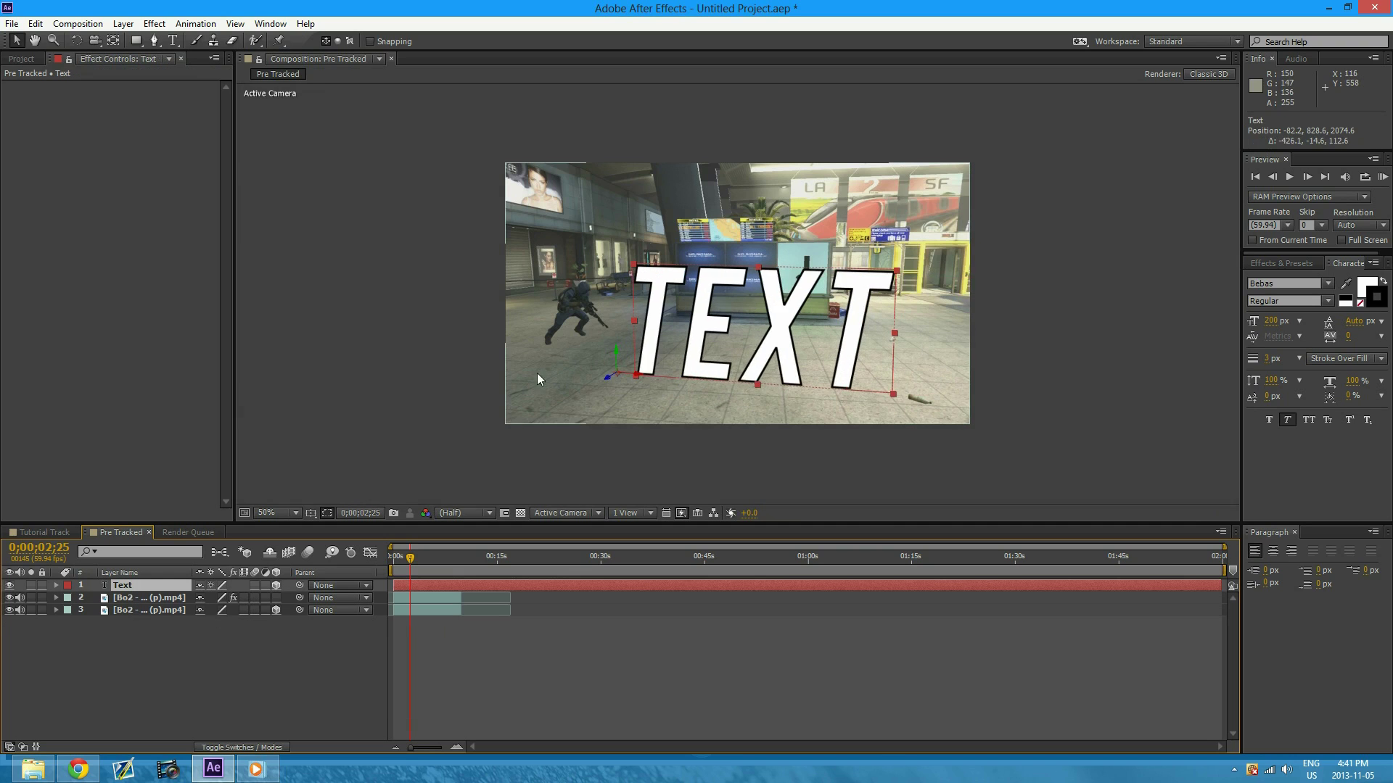
Pre-compose the text layer with all attributes as a 3D composition layer named Text and reveal its Position property
{"action": "right_click", "coordinate": [137, 584]}
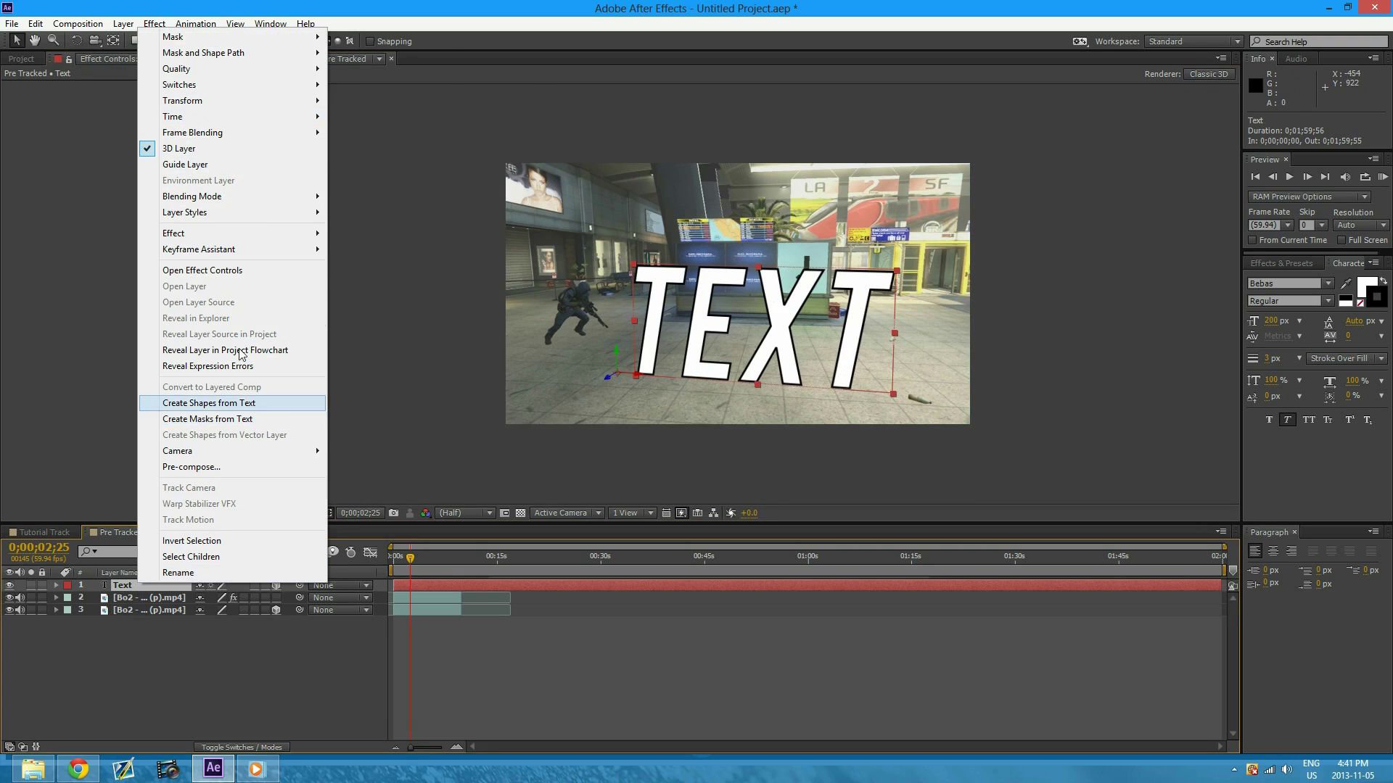
{"action": "left_click", "coordinate": [213, 467]}
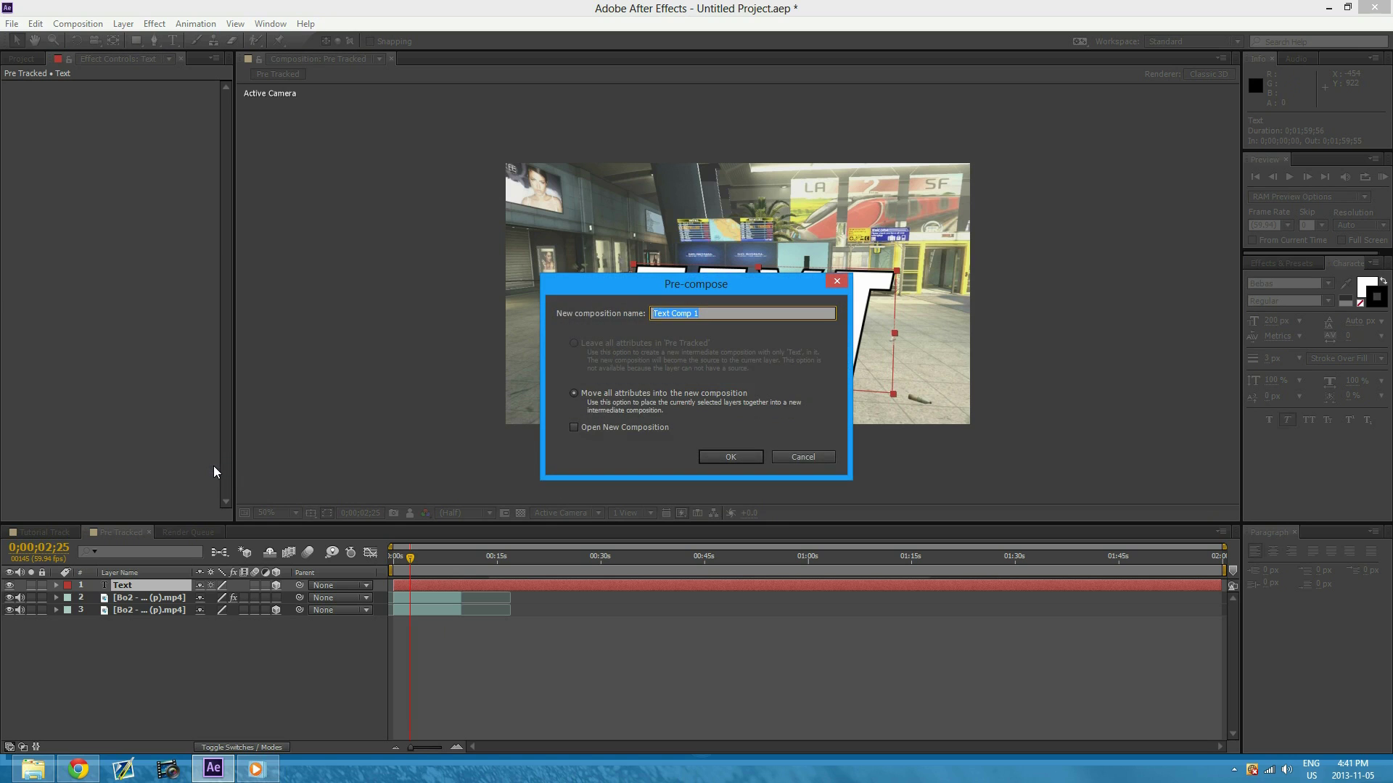
{"action": "key", "text": "BackSpace"}
{"action": "left_click", "coordinate": [712, 453]}
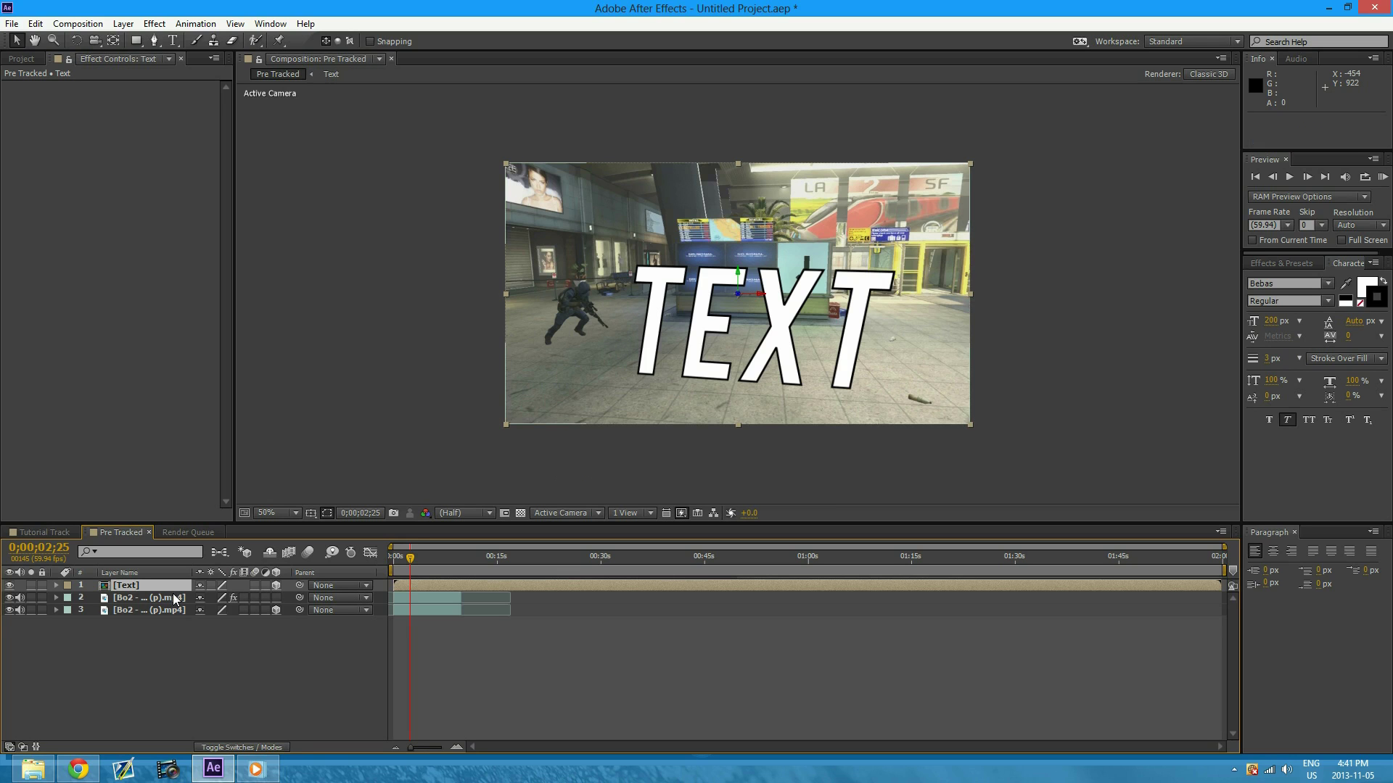
{"action": "key", "text": "p"}
Add a new adjustment layer above the Text layer and apply the Slider Control effect to it
{"action": "right_click", "coordinate": [189, 664]}
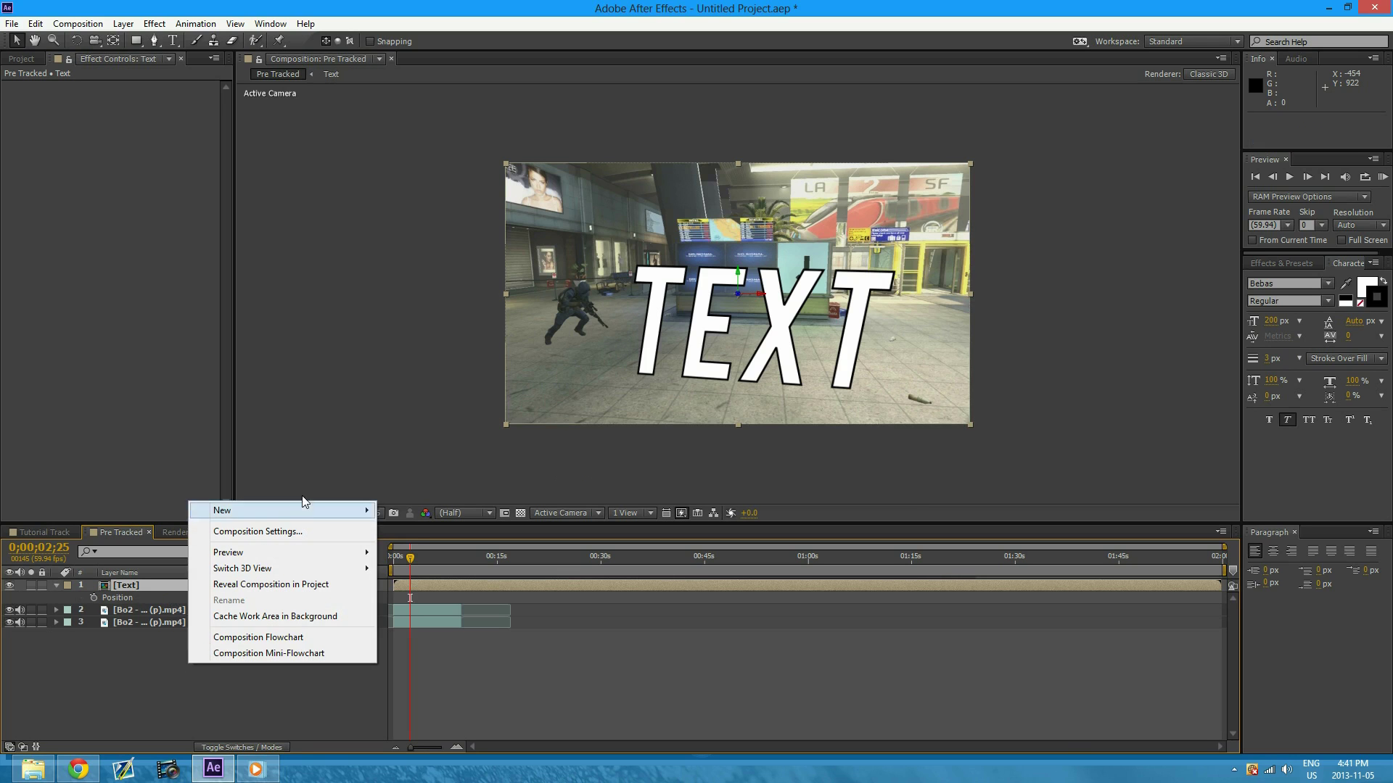
{"action": "mouse_move", "coordinate": [316, 511]}
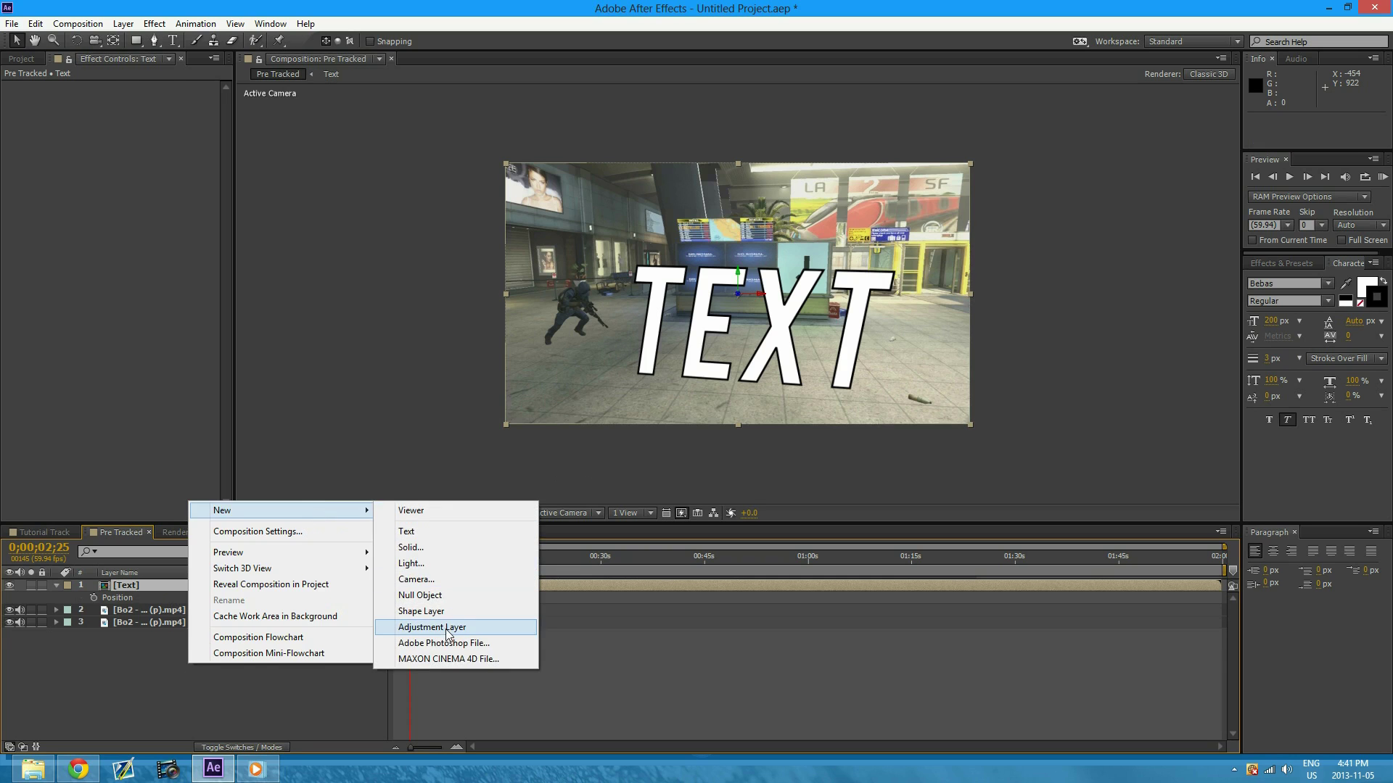
{"action": "left_click", "coordinate": [435, 627]}
{"action": "left_click", "coordinate": [1281, 263]}
{"action": "left_click", "coordinate": [1303, 280]}
{"action": "type", "text": "slider"}
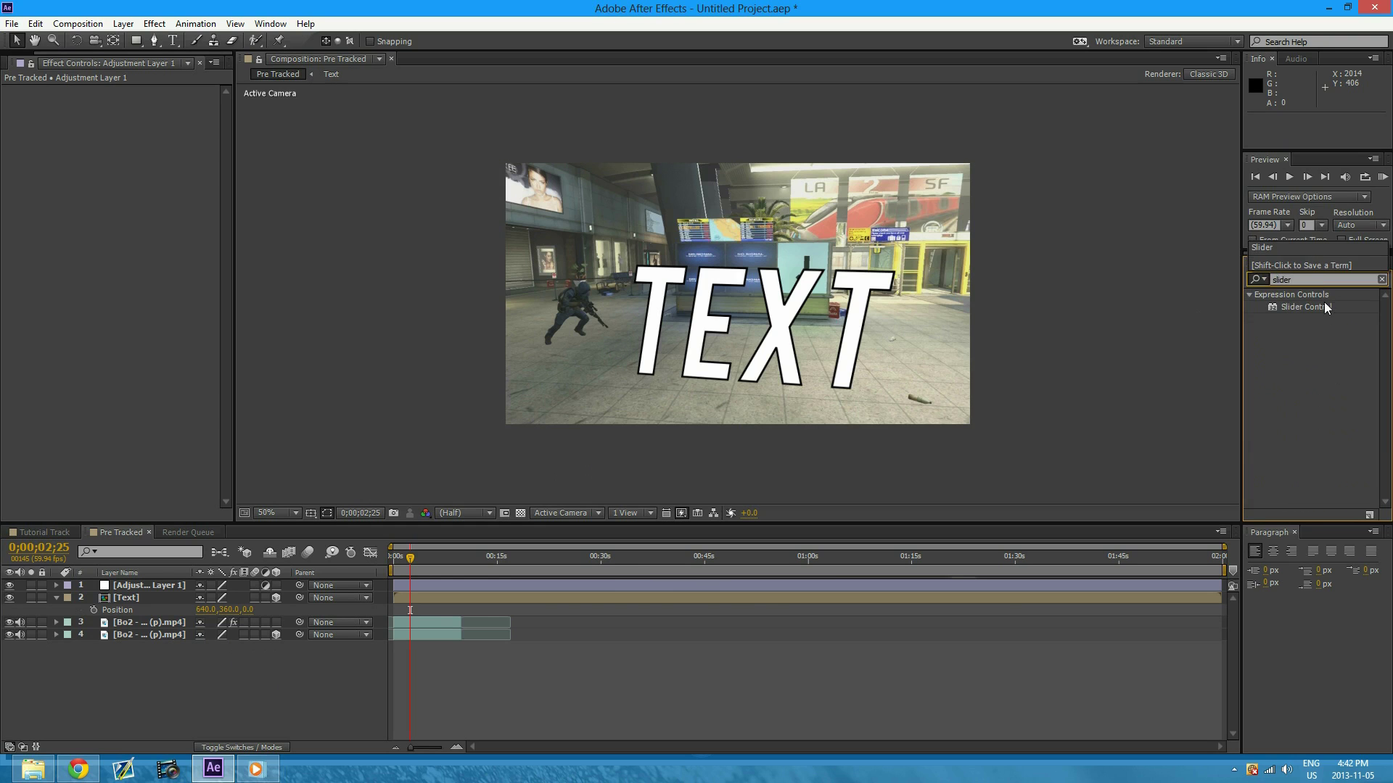
{"action": "left_click_drag", "start_coordinate": [1306, 307], "coordinate": [417, 585]}
Switch to the desktop and open the Expressions document in Kingsoft Writer's view-only mode, maximized
{"action": "key", "text": "super+d"}
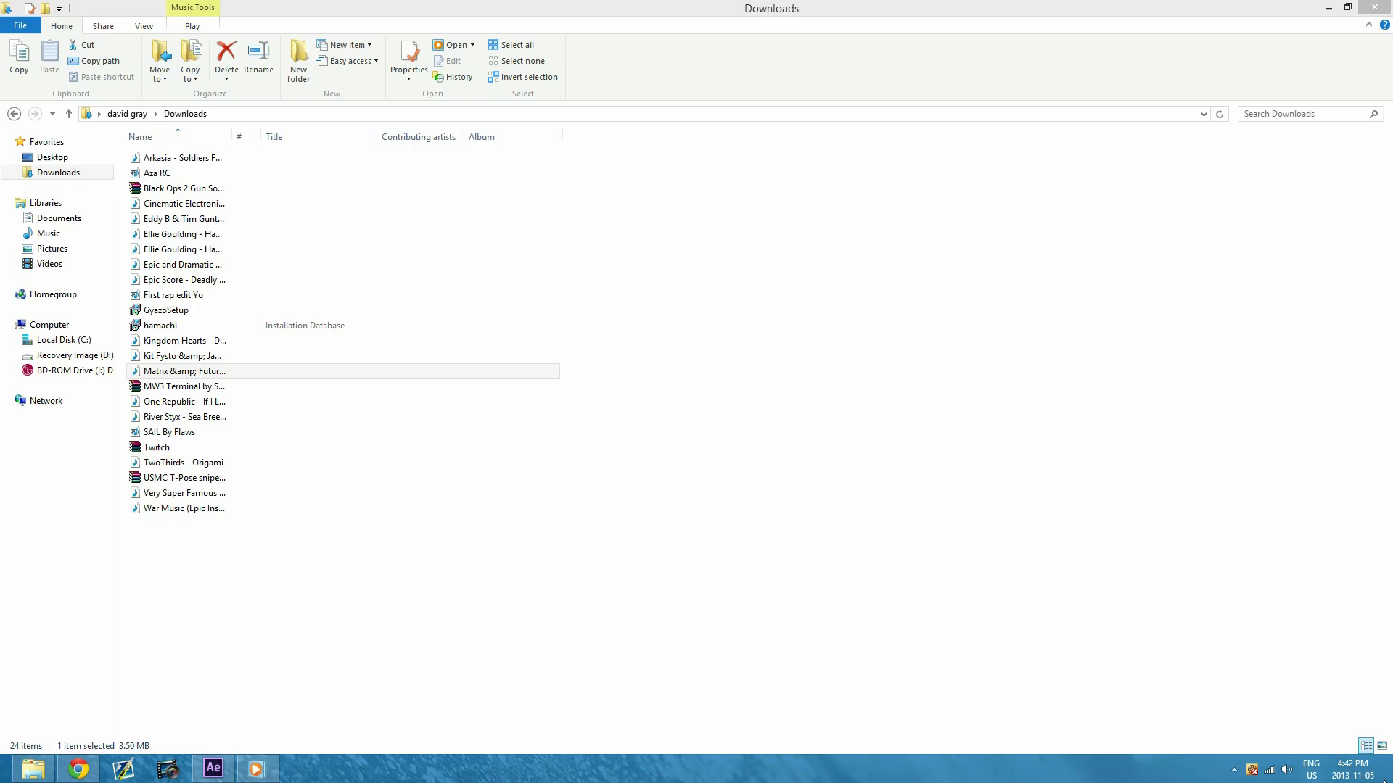
{"action": "double_click", "coordinate": [132, 172]}
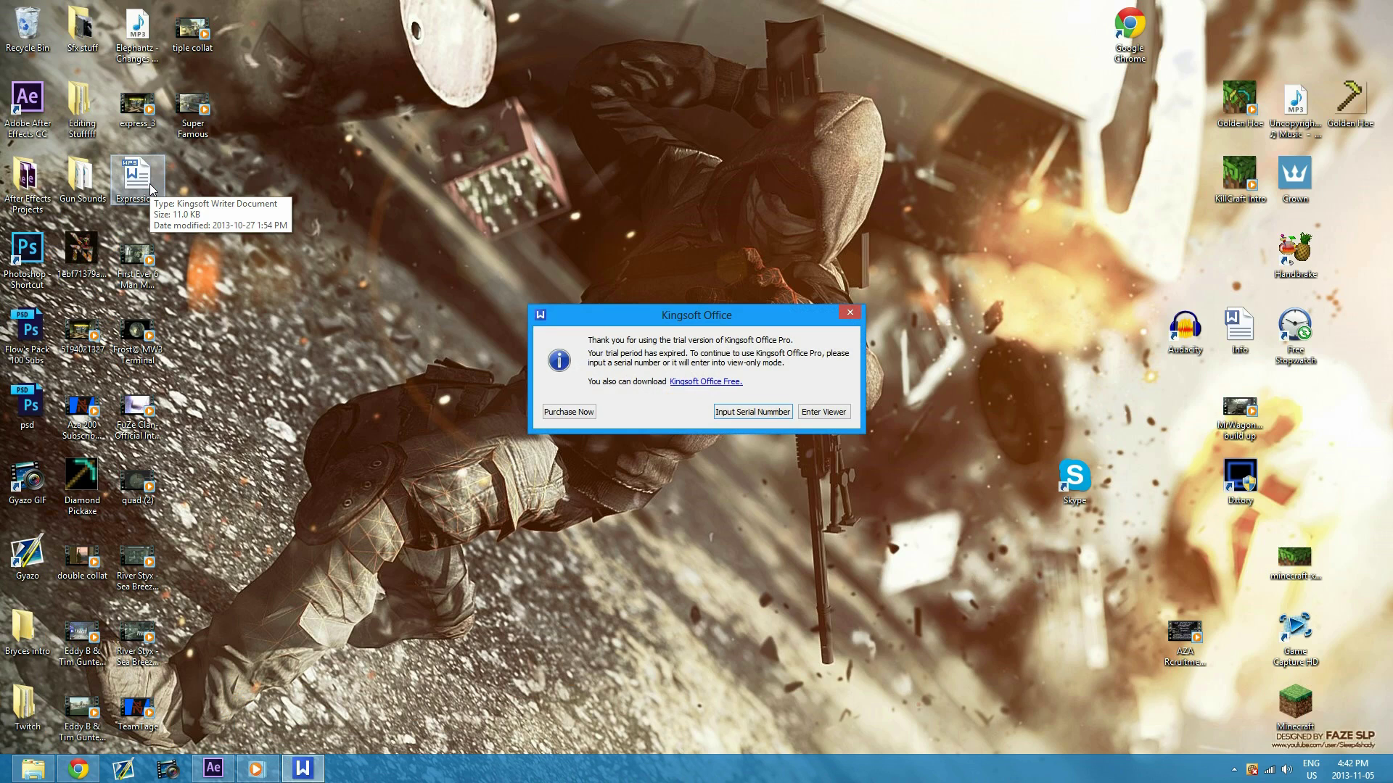
{"action": "left_click", "coordinate": [801, 412]}
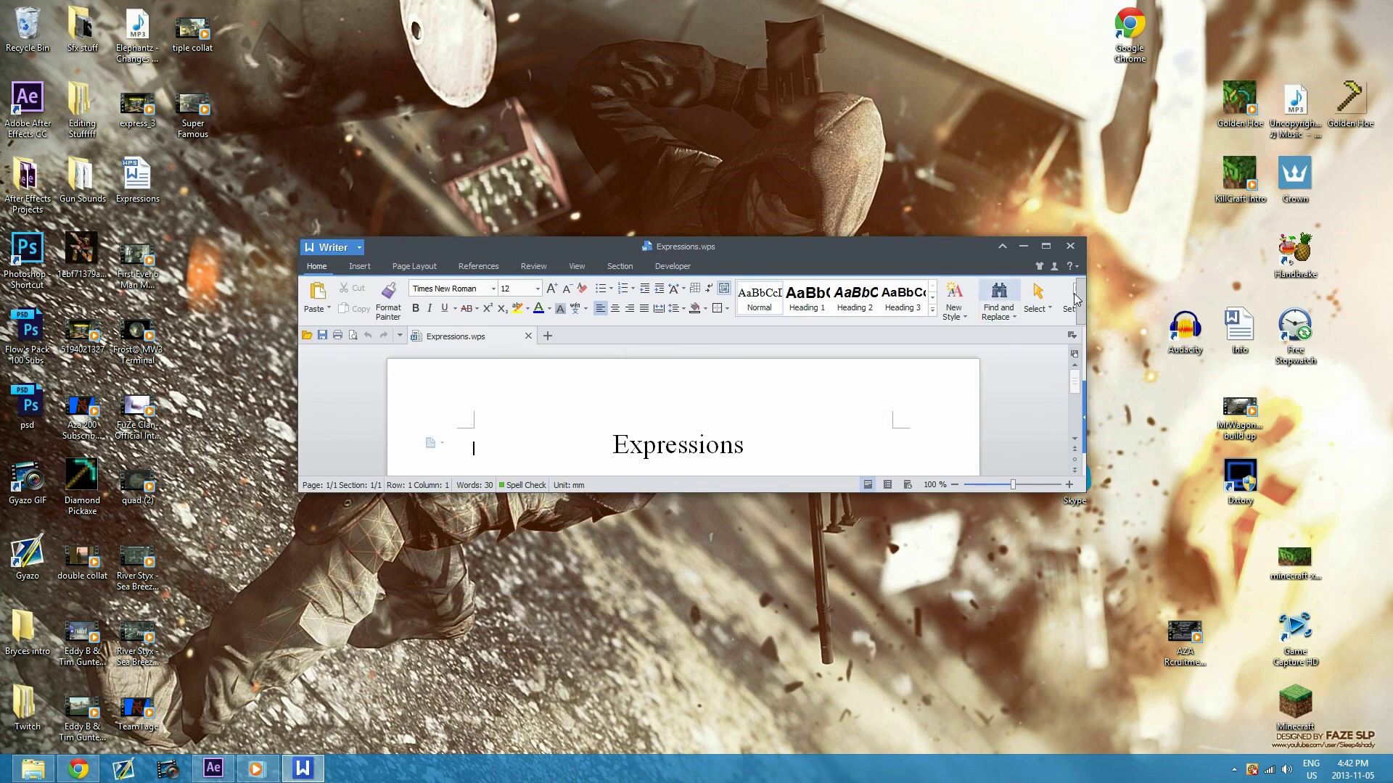
{"action": "left_click", "coordinate": [1047, 243]}
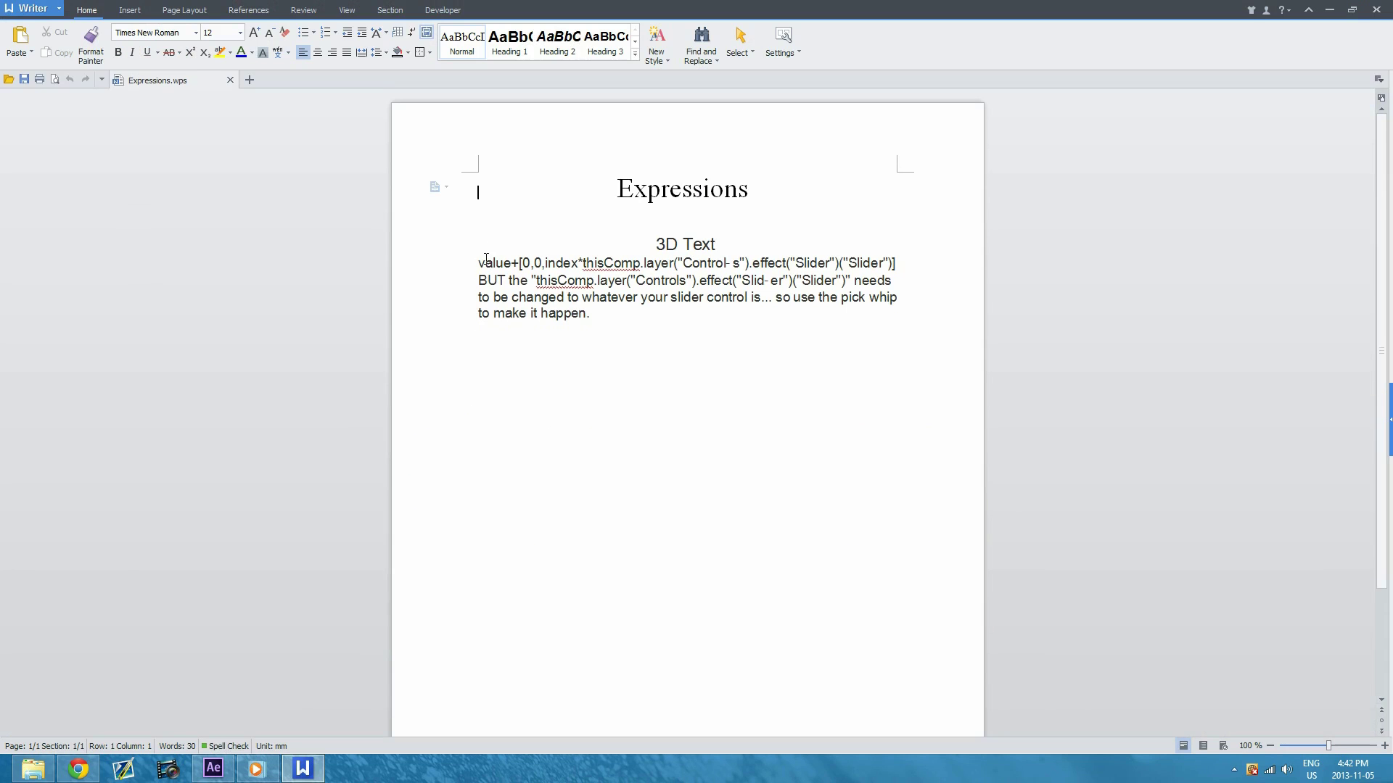
Copy the opening part of the 3D Text expression, value+[0,0,index*, from the document
{"action": "left_click_drag", "start_coordinate": [478, 263], "coordinate": [584, 264]}
{"action": "right_click", "coordinate": [568, 265]}
{"action": "left_click", "coordinate": [591, 276]}
{"action": "left_click", "coordinate": [589, 314]}
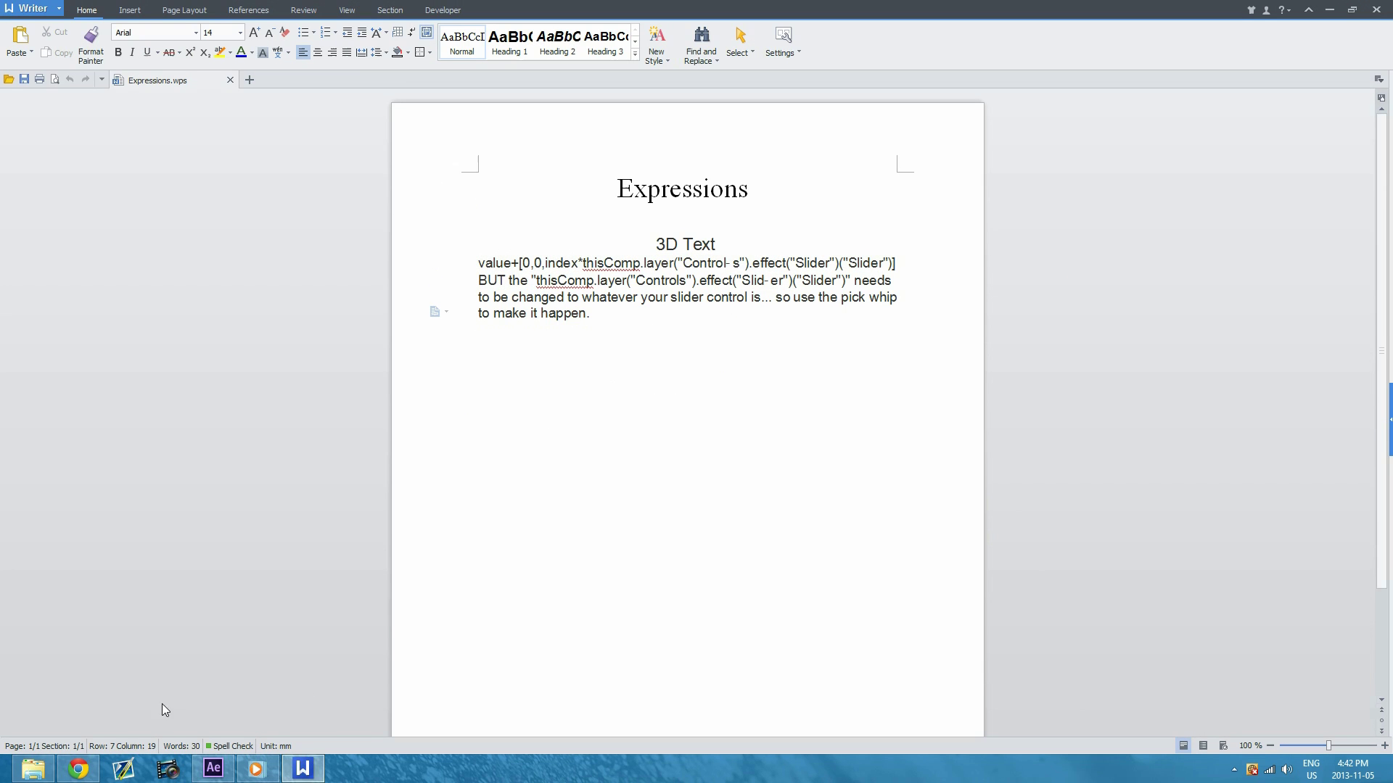
Switch back to After Effects and enter value+[0,0,index* as the Text layer's Position expression
{"action": "left_click", "coordinate": [205, 774]}
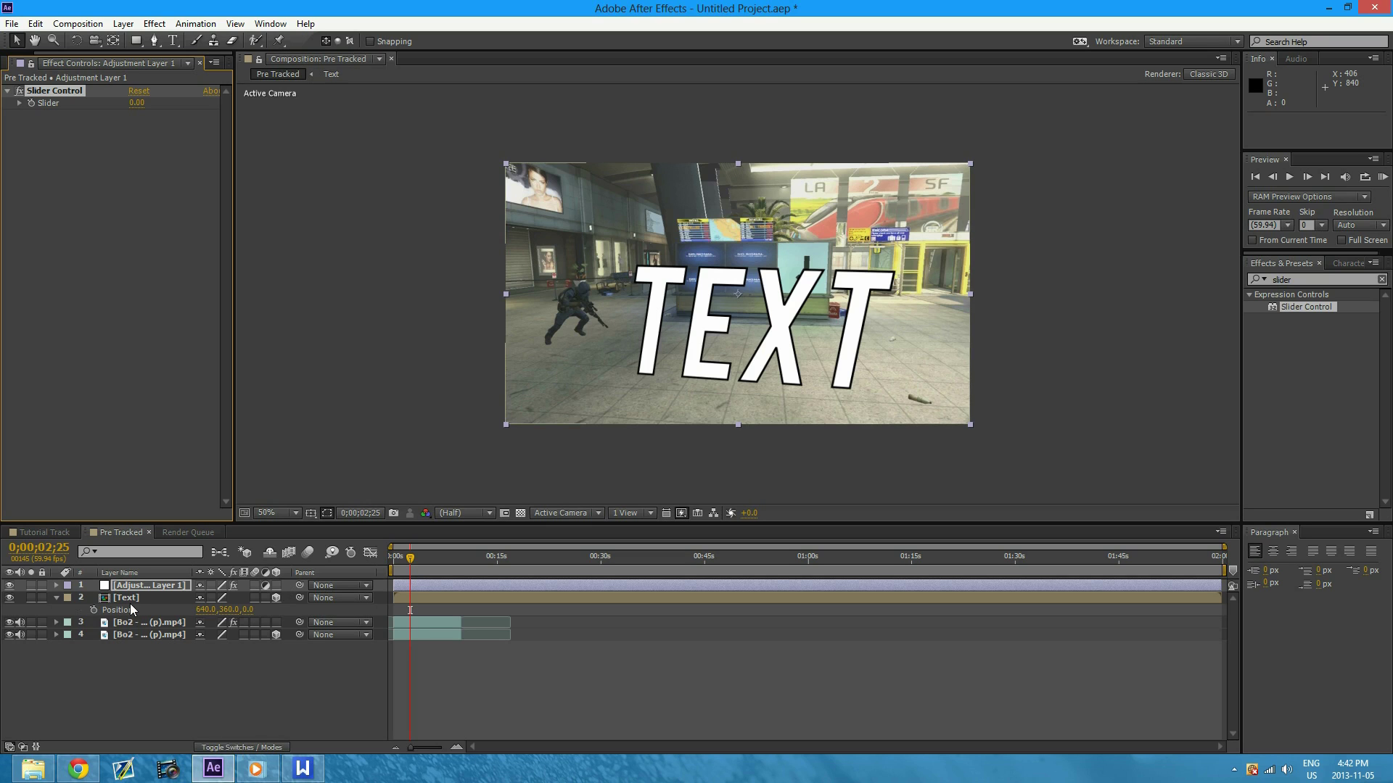
{"action": "left_click", "coordinate": [92, 611], "text": "alt"}
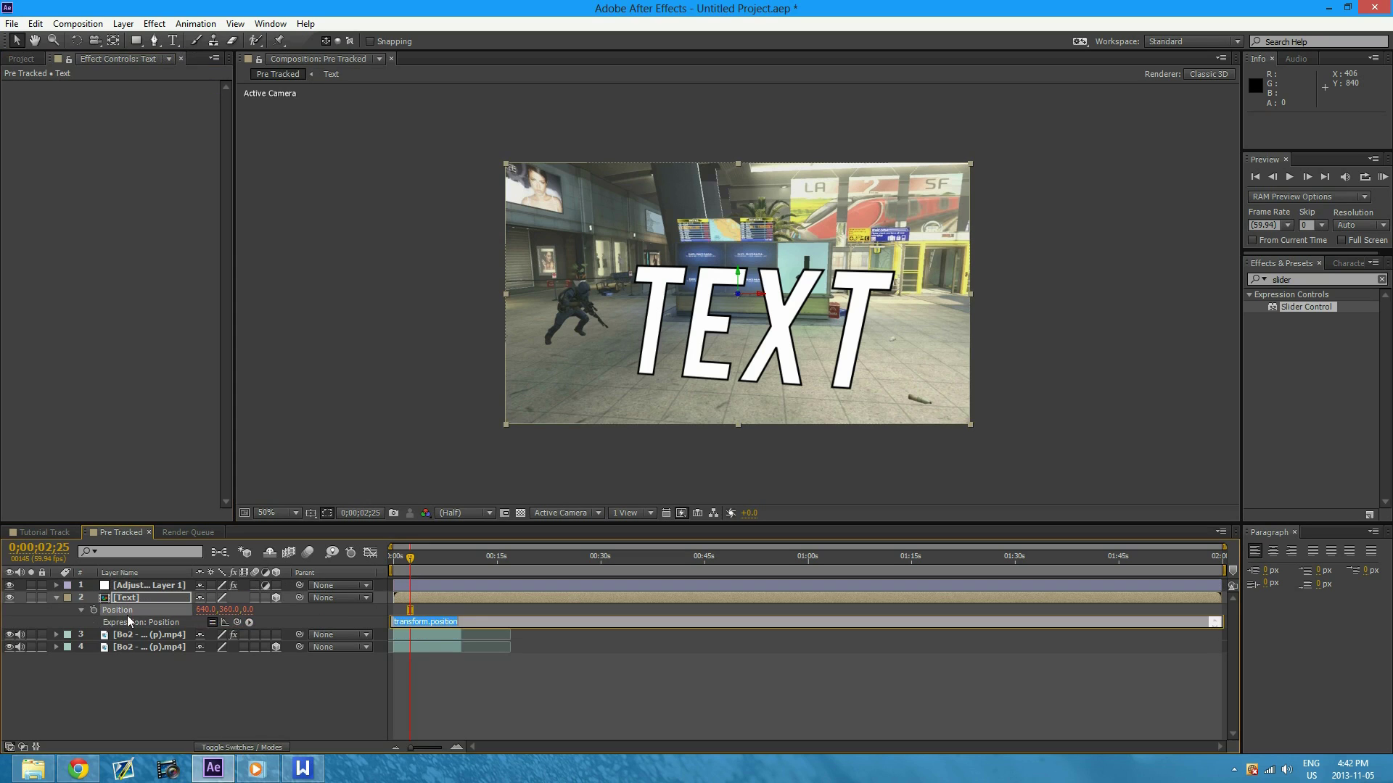
{"action": "key", "text": "BackSpace"}
{"action": "type", "text": "value+[0,0,index*"}
{"action": "left_click", "coordinate": [241, 686]}
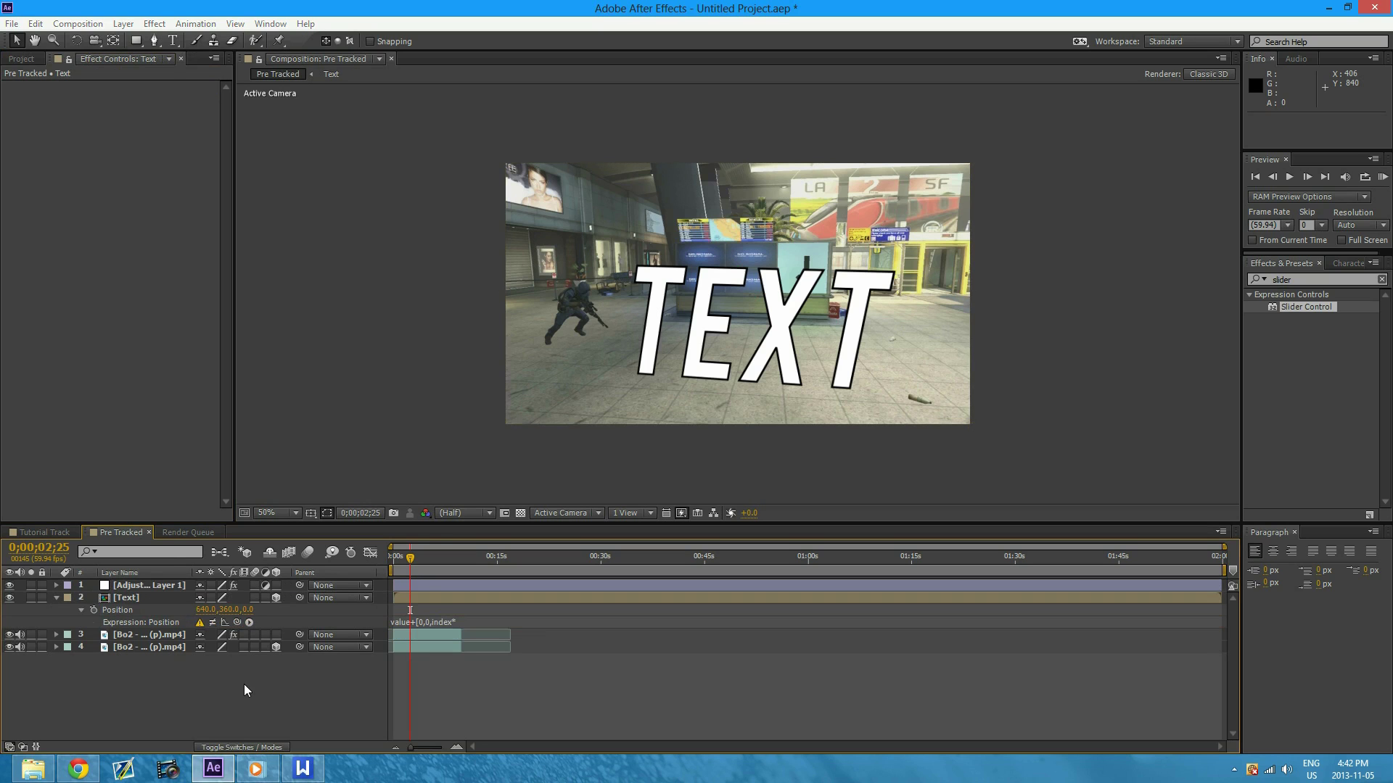
{"action": "left_click", "coordinate": [787, 435]}
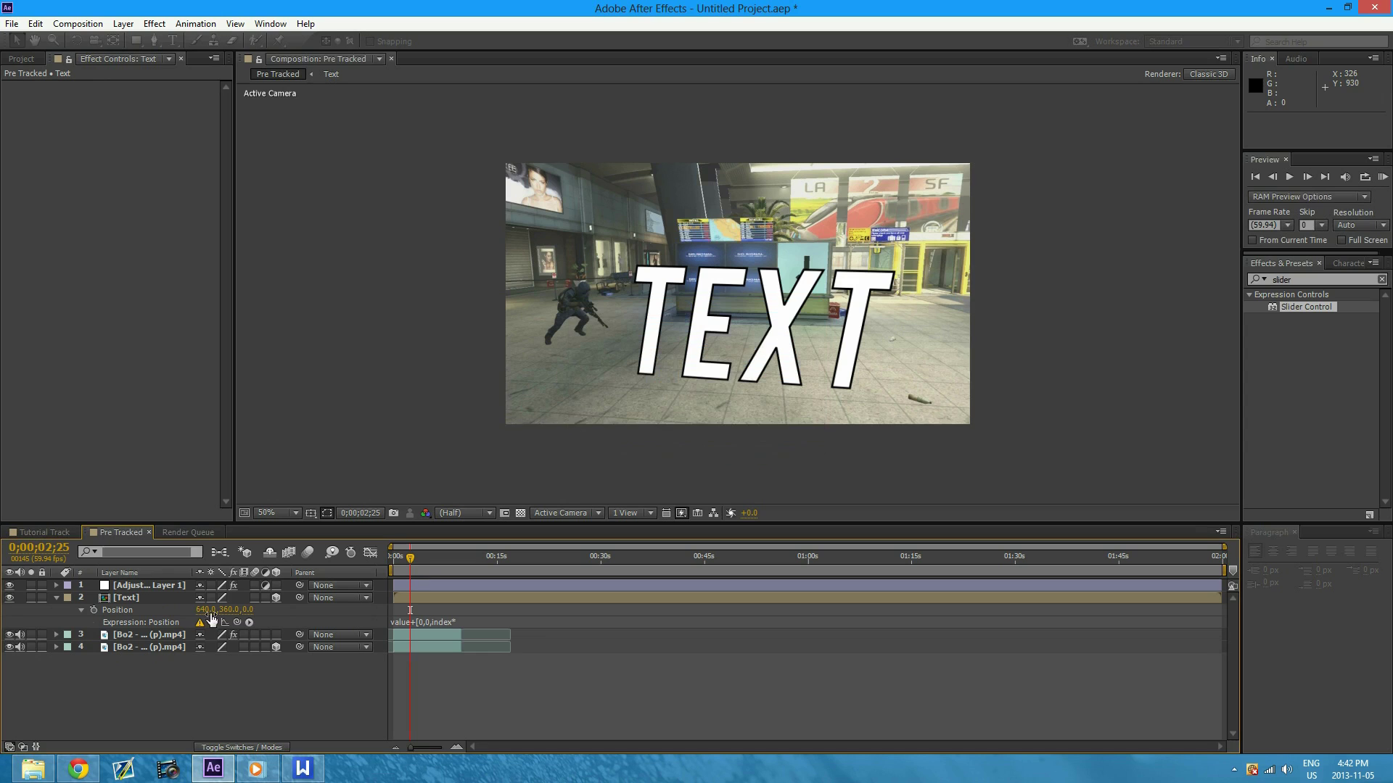
Link Adjustment Layer 1's Slider property to the end of the Text layer's Position expression, after value+[0,0,index*, and commit the expression
{"action": "left_click", "coordinate": [159, 588]}
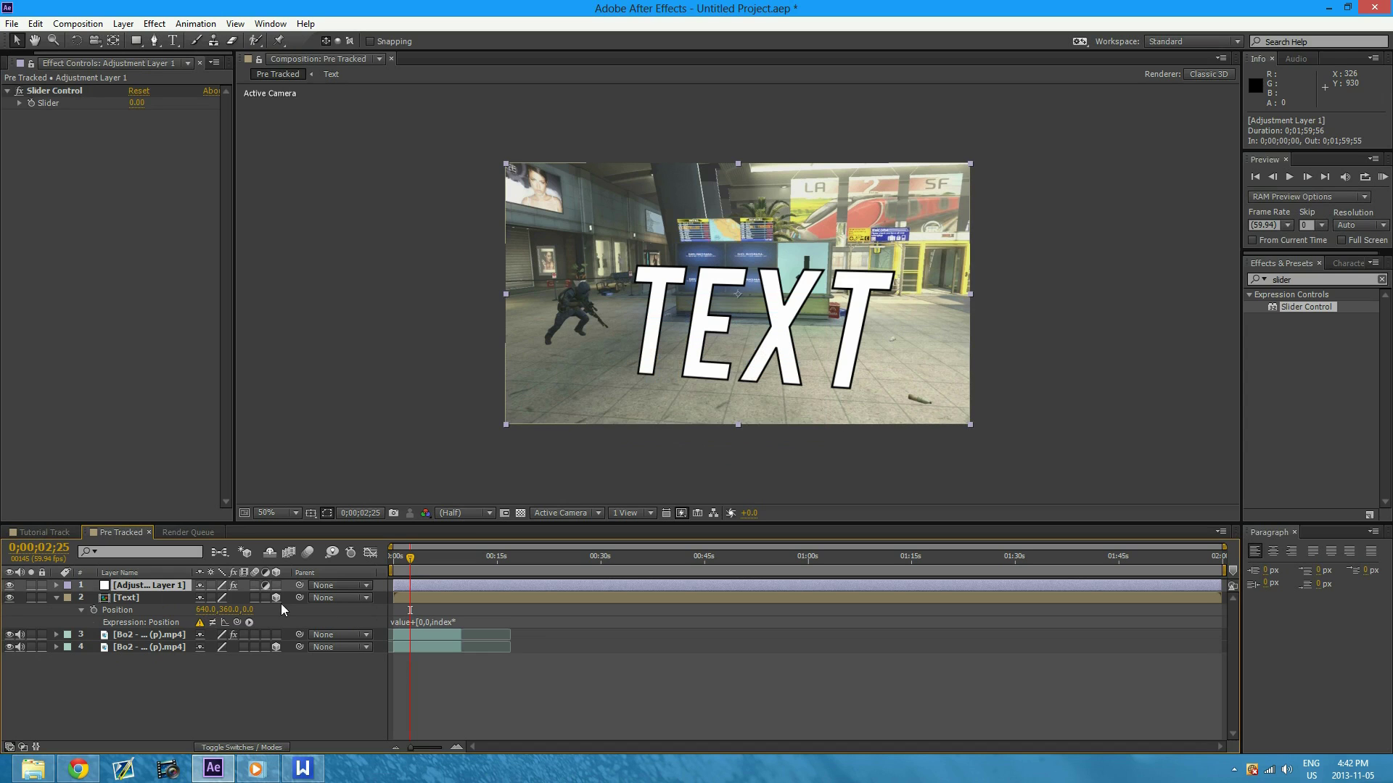
{"action": "left_click", "coordinate": [56, 586]}
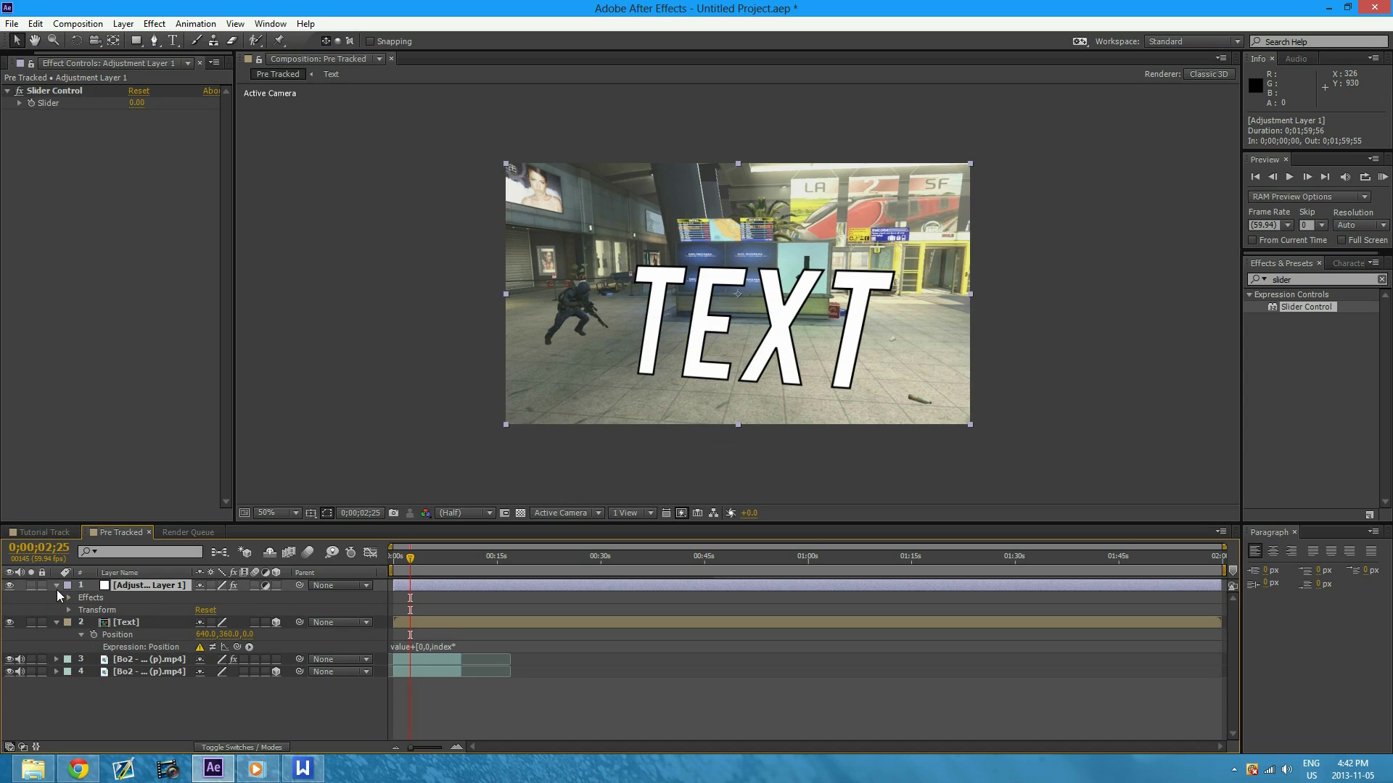
{"action": "left_click", "coordinate": [70, 600]}
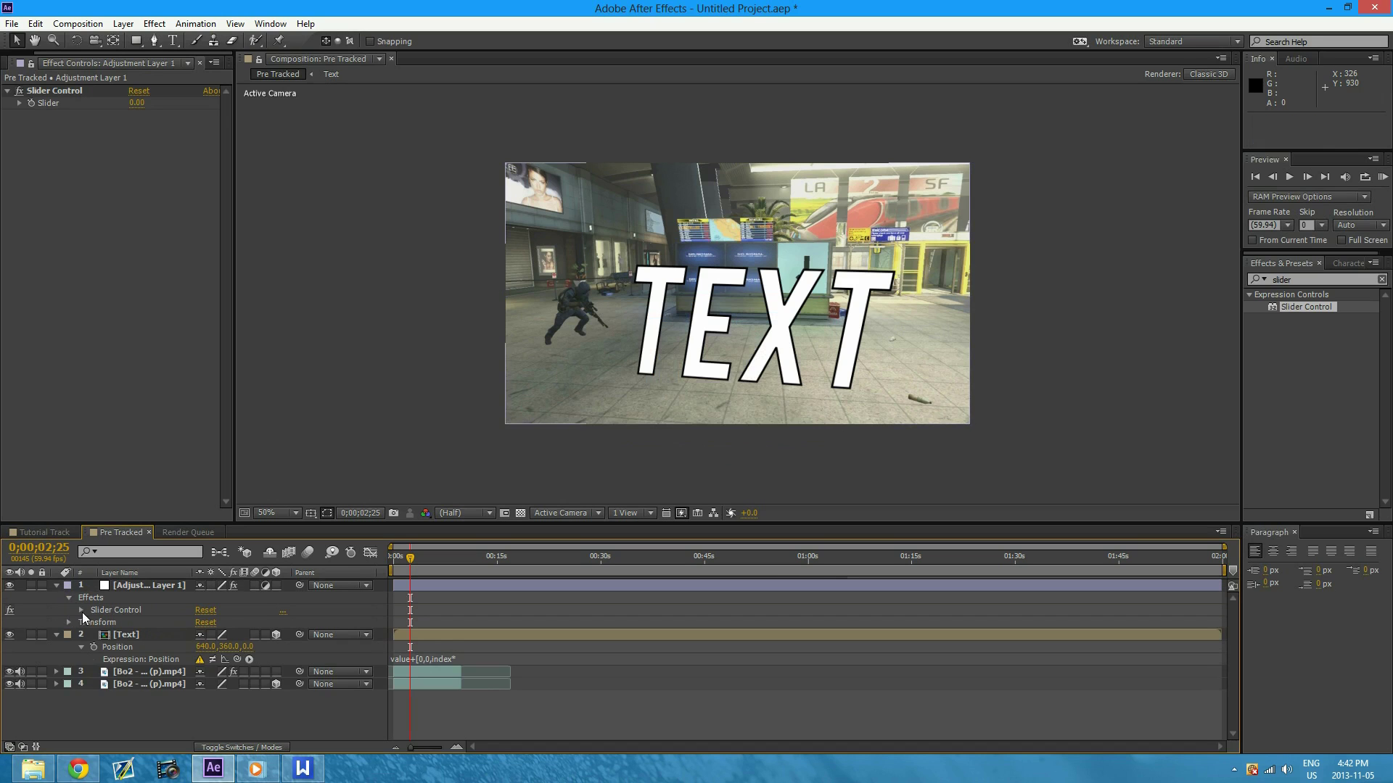
{"action": "left_click", "coordinate": [122, 624]}
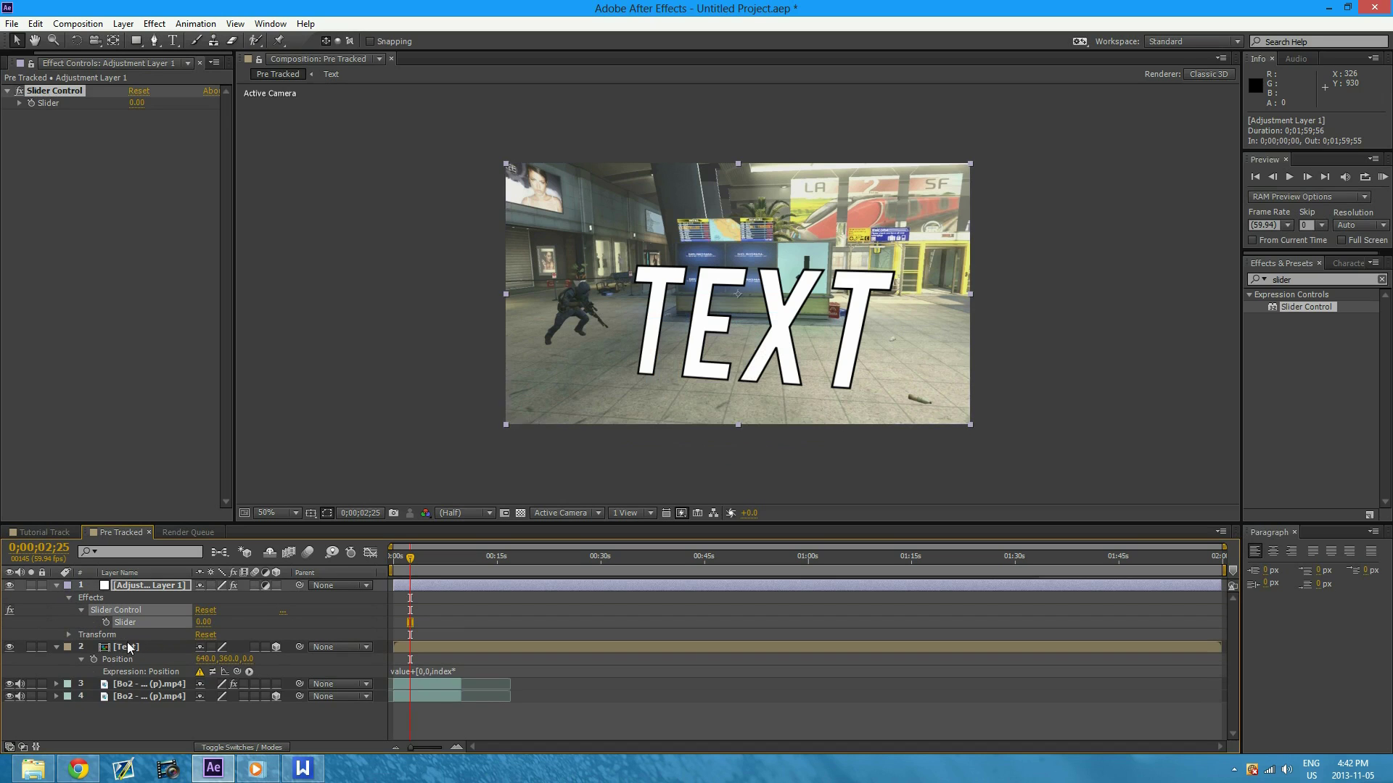
{"action": "left_click", "coordinate": [127, 658]}
{"action": "left_click", "coordinate": [458, 672]}
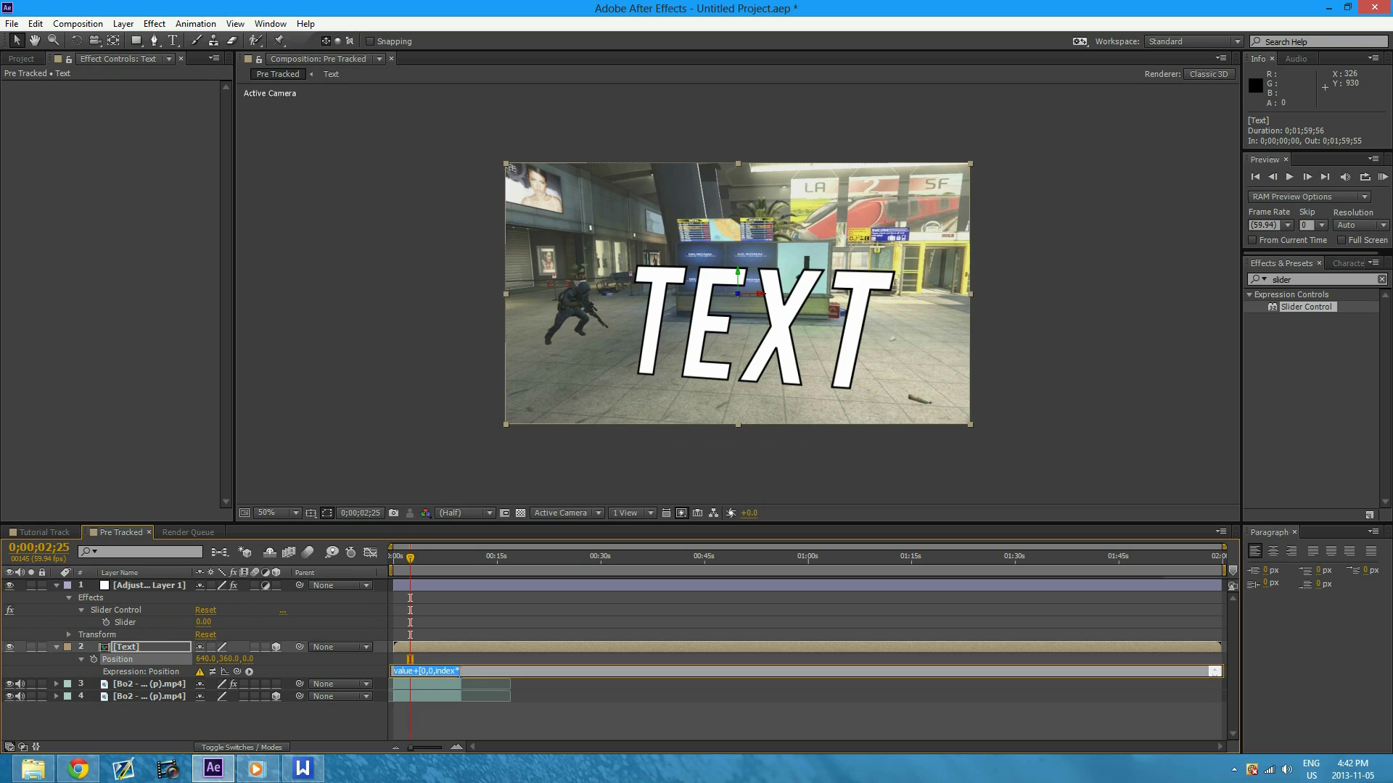
{"action": "left_click_drag", "start_coordinate": [239, 671], "coordinate": [137, 621]}
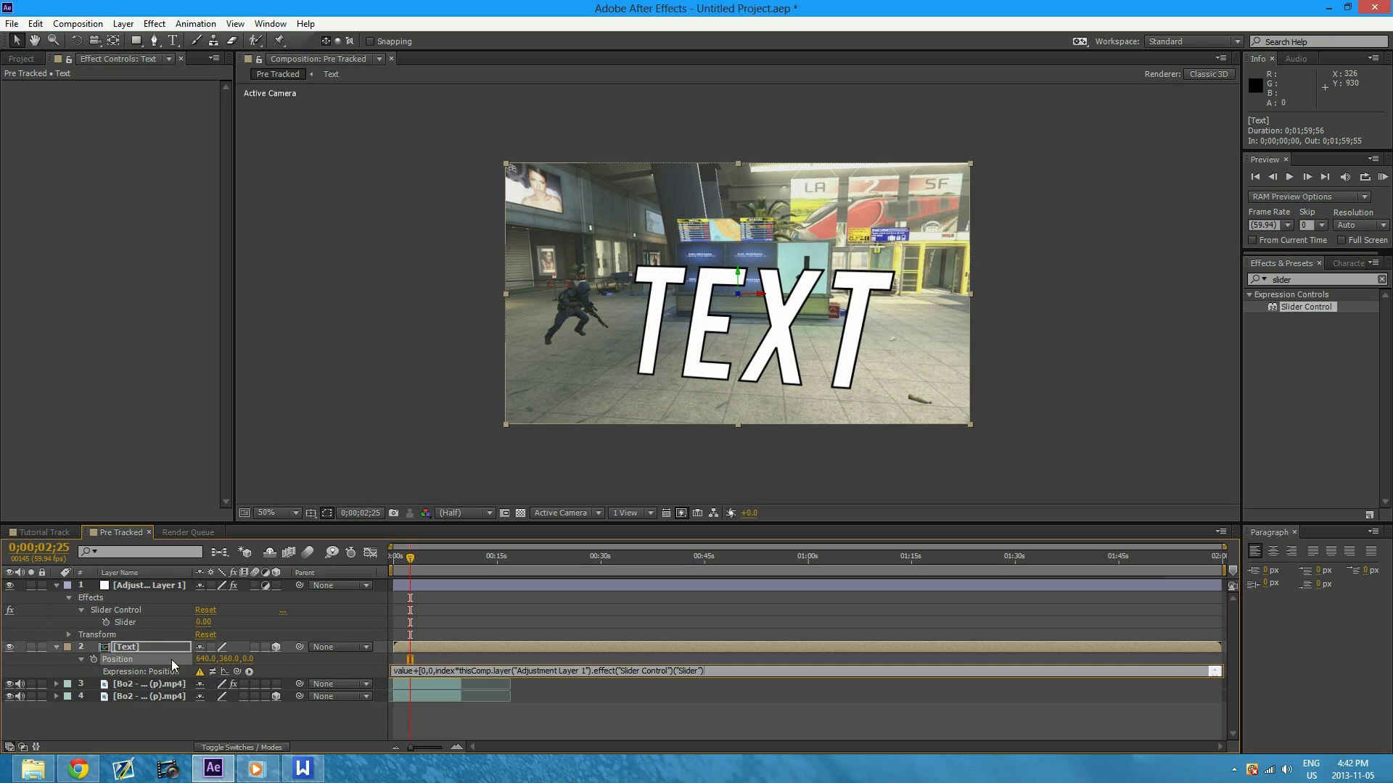
{"action": "left_click", "coordinate": [206, 726]}
Collapse the Text and Adjustment Layer 1 properties and move the Text layer above Adjustment Layer 1
{"action": "left_click", "coordinate": [56, 647]}
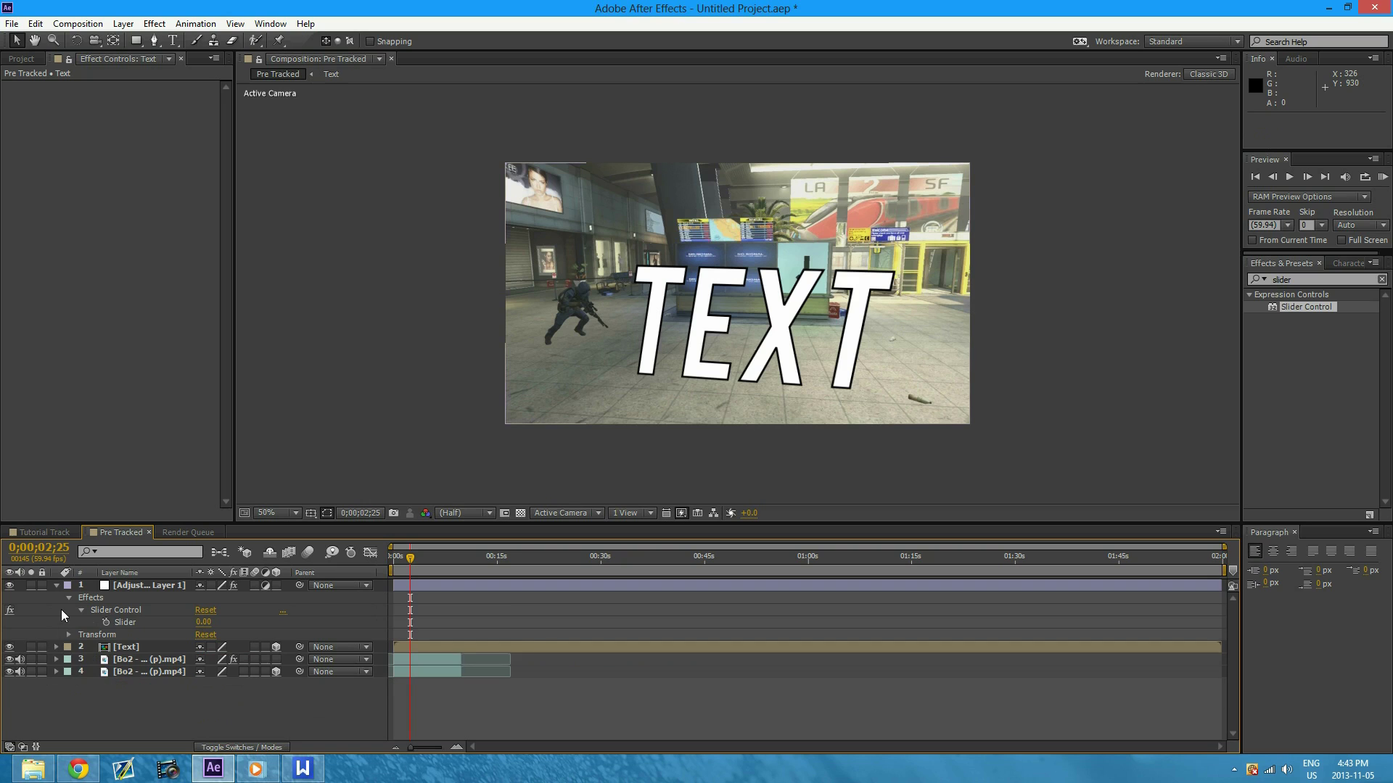
{"action": "left_click", "coordinate": [56, 585]}
{"action": "left_click_drag", "start_coordinate": [127, 598], "coordinate": [125, 585]}
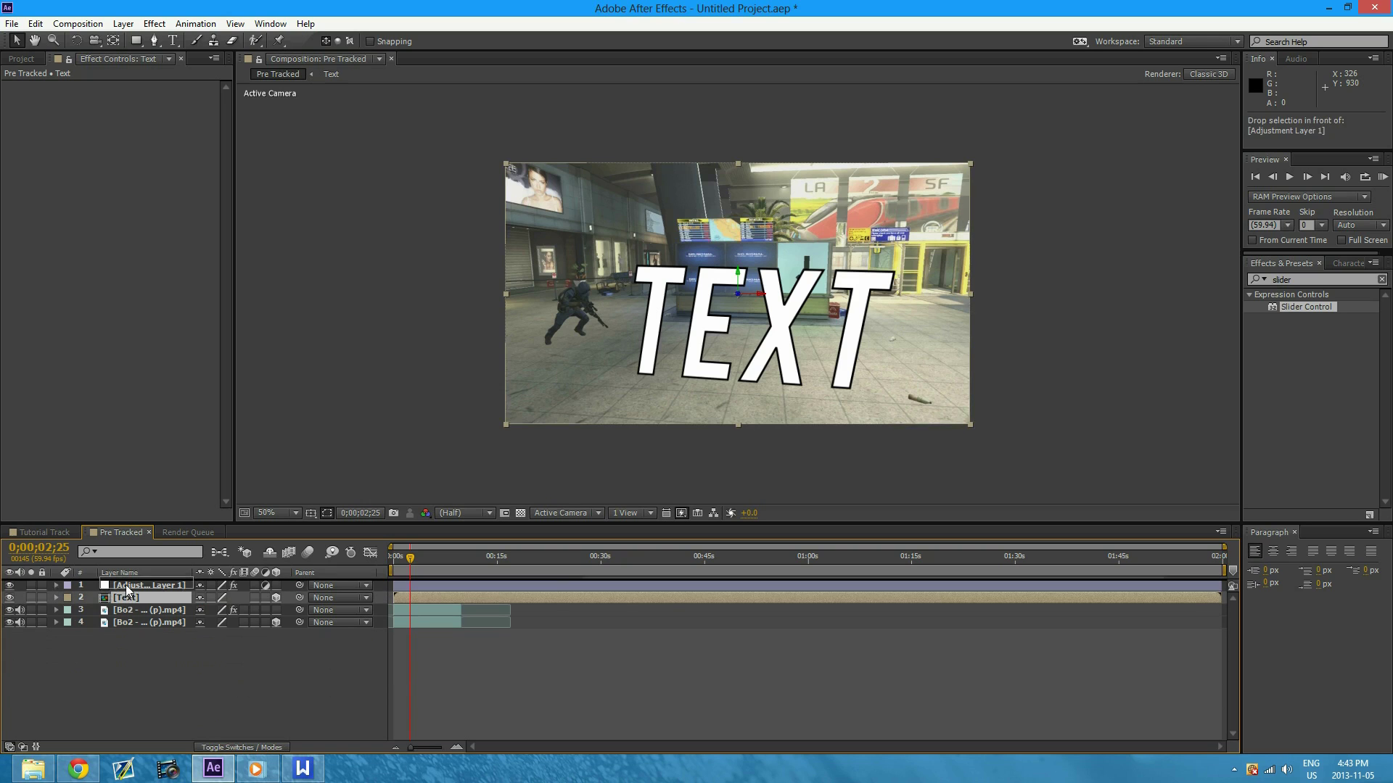
Duplicate the Text layer repeatedly until 42 Text layers are stacked above Adjustment Layer 1
{"action": "left_click", "coordinate": [133, 586]}
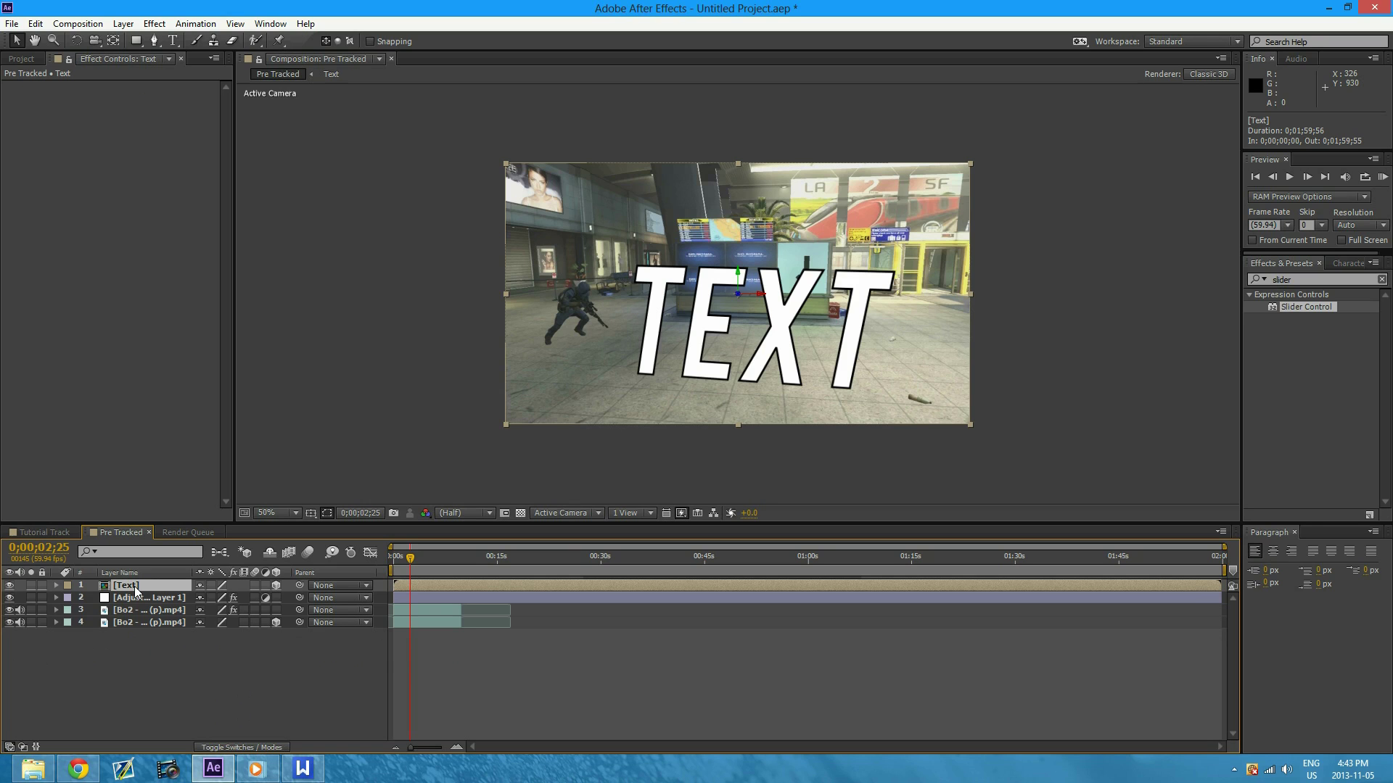
{"action": "key", "text": "ctrl+d"}
{"action": "key", "text": "ctrl+d"}
{"action": "key", "text": "ctrl+d"}
{"action": "key", "text": "ctrl+d"}
{"action": "key", "text": "ctrl+d"}
{"action": "key", "text": "ctrl+d"}
{"action": "key", "text": "ctrl+d"}
{"action": "key", "text": "ctrl+d"}
{"action": "key", "text": "ctrl+d"}
{"action": "key", "text": "ctrl+d"}
{"action": "key", "text": "ctrl+d"}
{"action": "key", "text": "ctrl+d"}
{"action": "key", "text": "ctrl+d"}
{"action": "key", "text": "ctrl+d"}
{"action": "key", "text": "ctrl+d"}
{"action": "key", "text": "ctrl+d"}
{"action": "key", "text": "ctrl+d"}
{"action": "key", "text": "ctrl+d"}
{"action": "key", "text": "ctrl+d"}
{"action": "key", "text": "ctrl+d"}
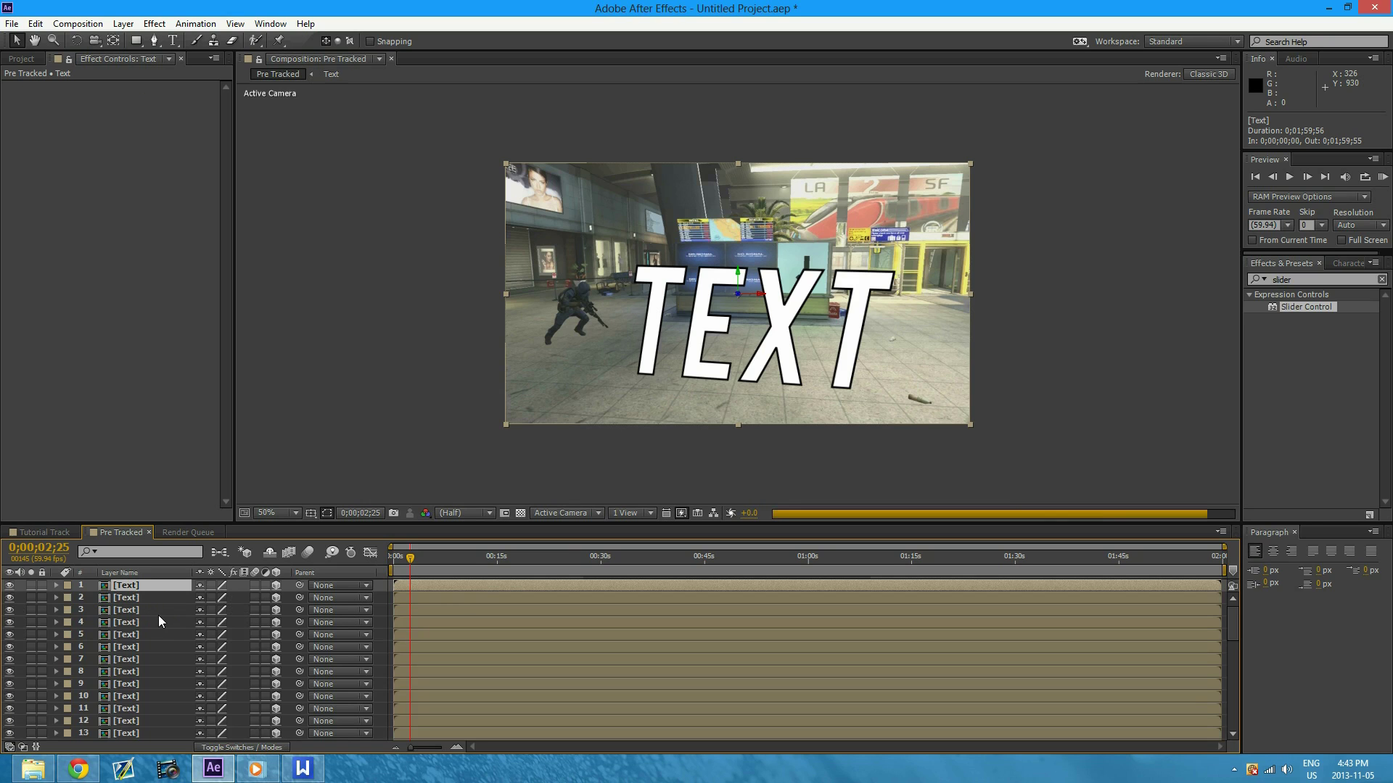
{"action": "scroll", "coordinate": [158, 615], "scroll_direction": "down", "scroll_amount": 4}
{"action": "scroll", "coordinate": [158, 615], "scroll_direction": "down", "scroll_amount": 5}
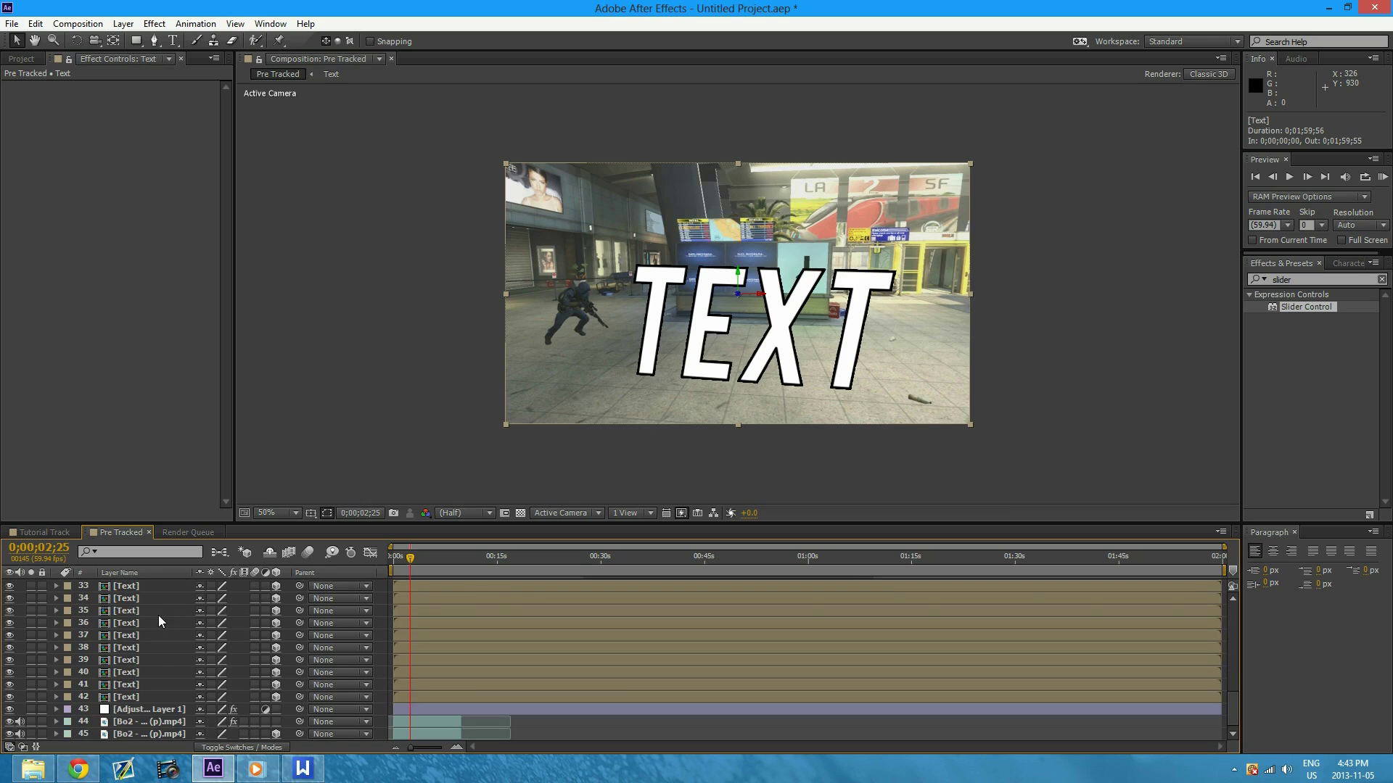
Keep duplicating the lowest Text layer until there are 60 Text layers above Adjustment Layer 1
{"action": "left_click", "coordinate": [127, 697]}
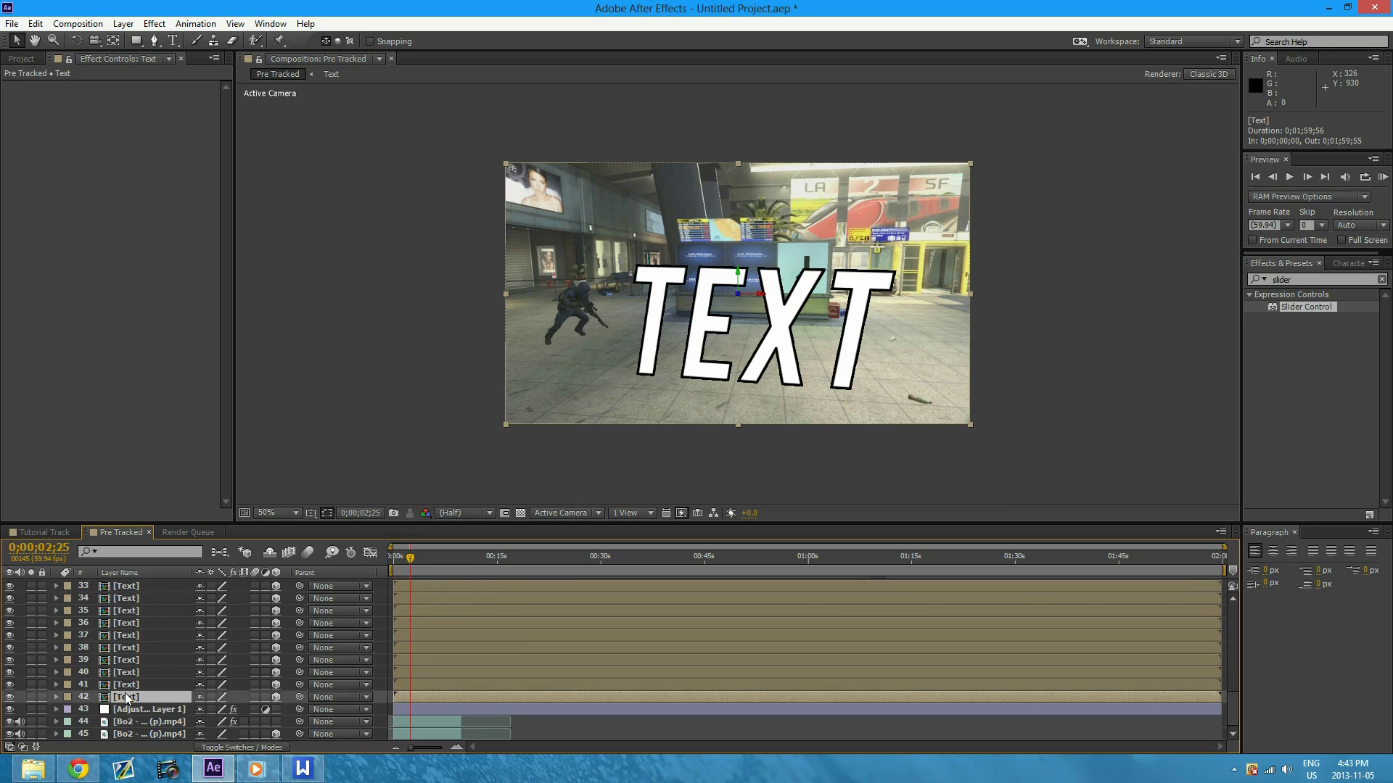
{"action": "key", "text": "ctrl+d"}
{"action": "key", "text": "ctrl+d"}
{"action": "key", "text": "ctrl+d"}
{"action": "key", "text": "ctrl+d"}
{"action": "key", "text": "ctrl+d"}
{"action": "key", "text": "ctrl+d"}
{"action": "key", "text": "ctrl+d"}
{"action": "key", "text": "ctrl+d"}
{"action": "key", "text": "ctrl+d"}
{"action": "key", "text": "ctrl+d"}
{"action": "key", "text": "ctrl+d"}
{"action": "key", "text": "ctrl+d"}
{"action": "key", "text": "ctrl+d"}
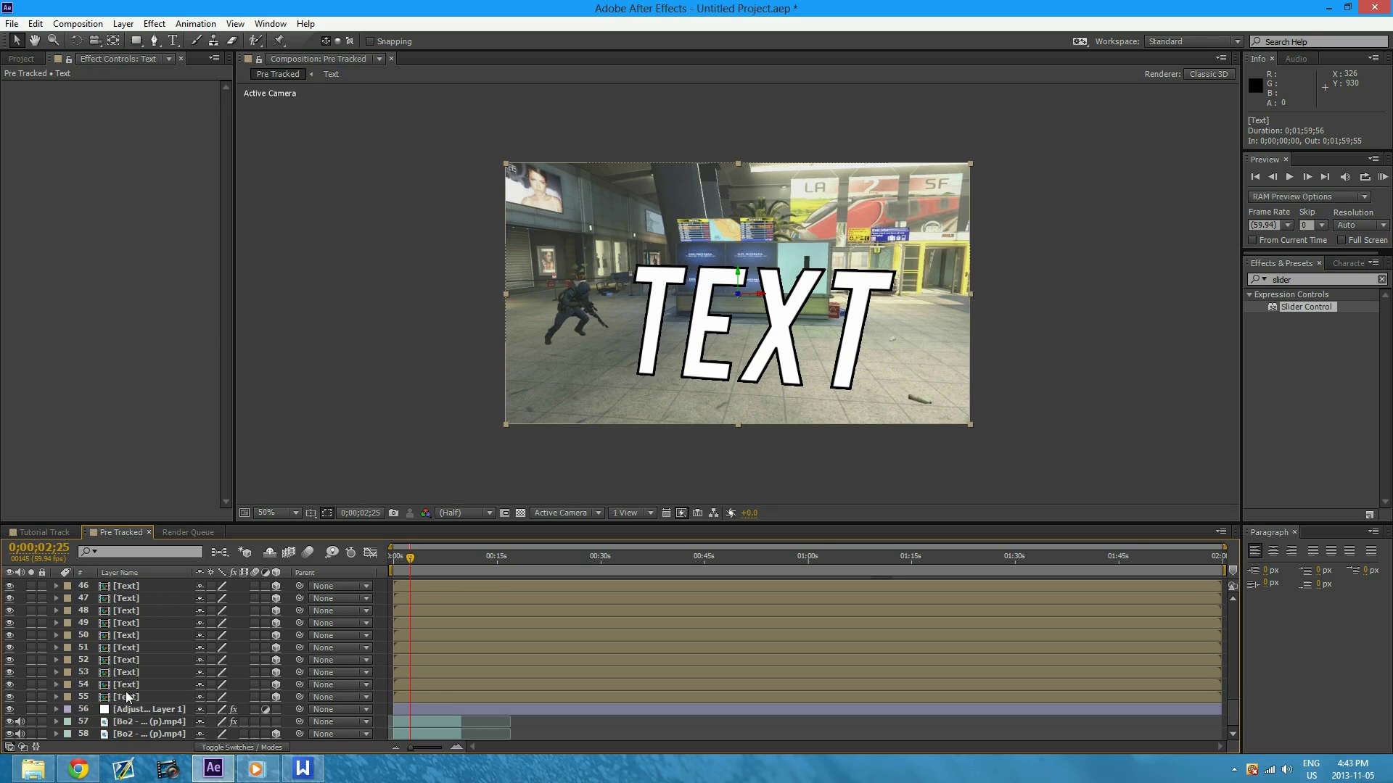
{"action": "left_click", "coordinate": [127, 698]}
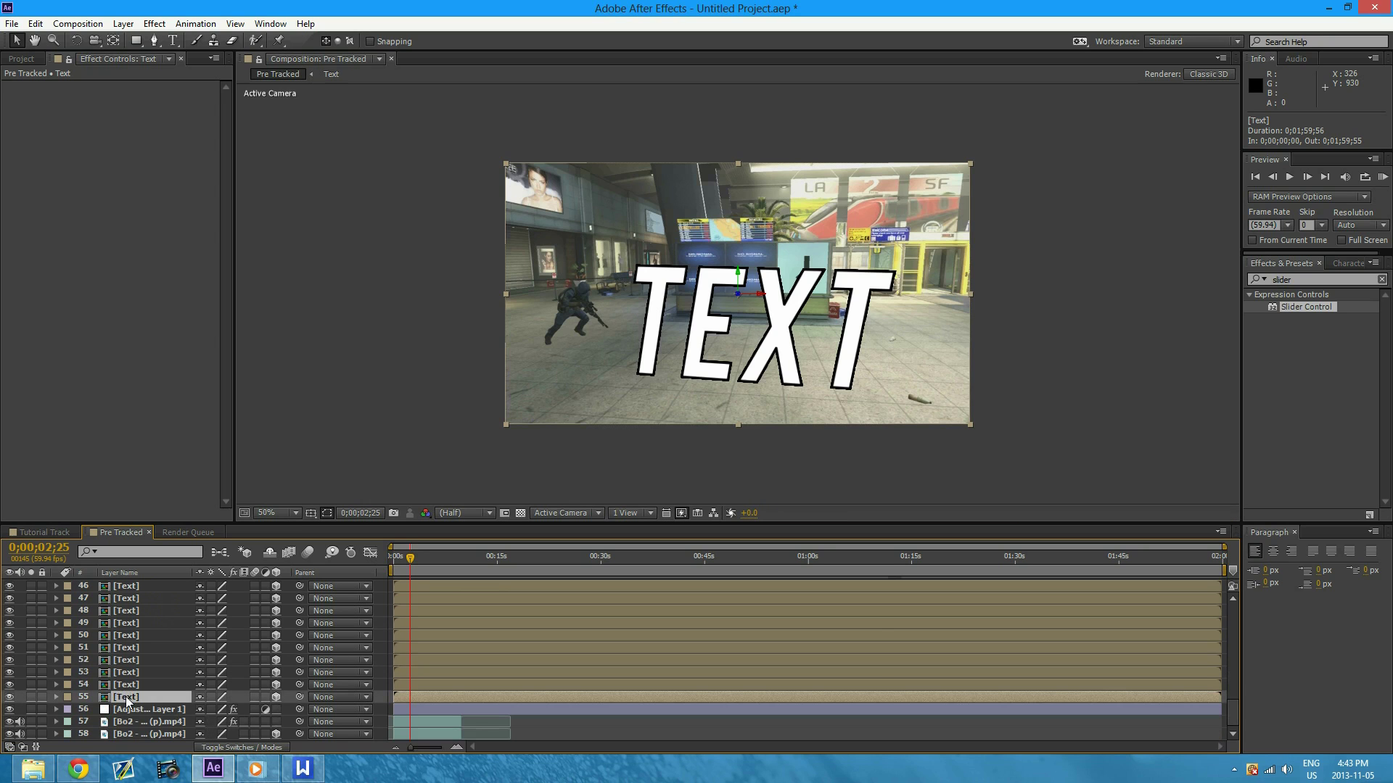
{"action": "key", "text": "ctrl+d"}
{"action": "key", "text": "ctrl+d"}
{"action": "key", "text": "ctrl+d"}
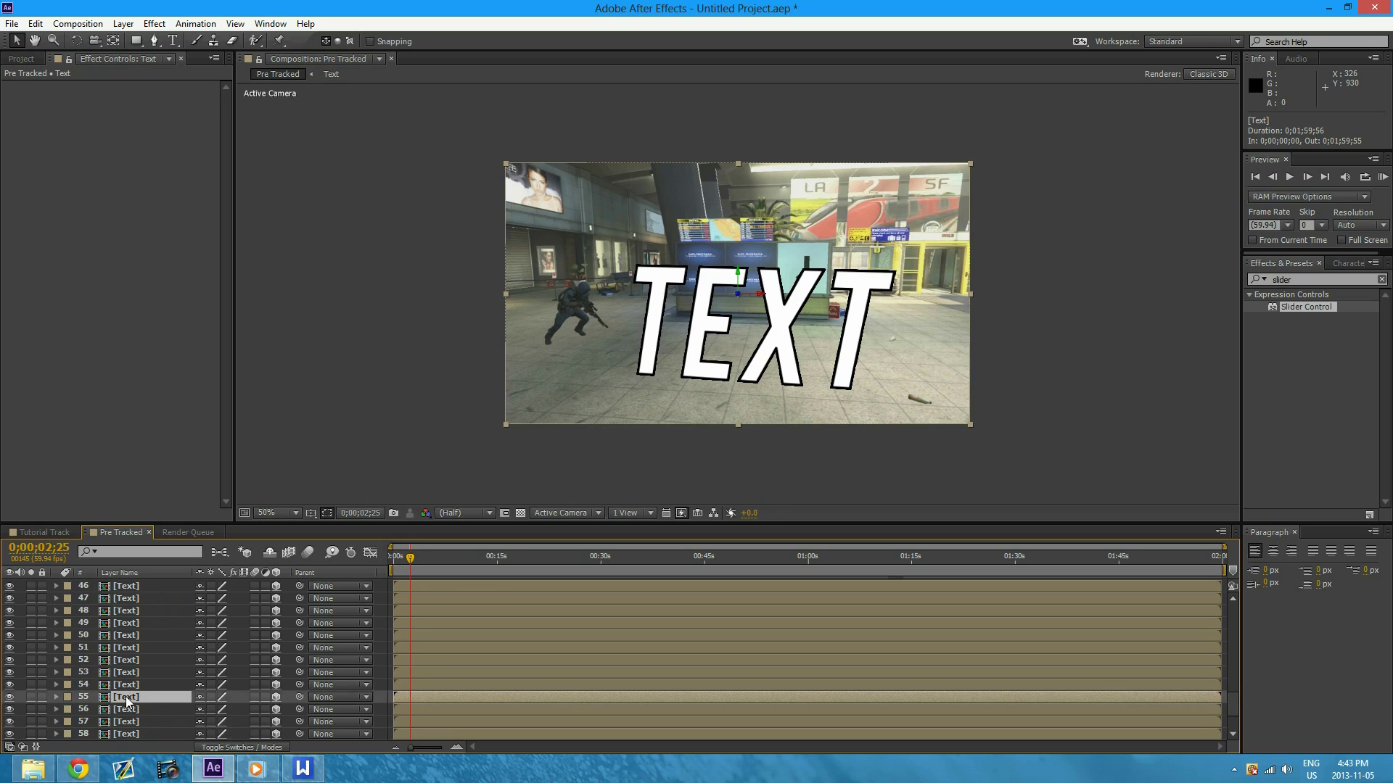
{"action": "scroll", "coordinate": [181, 696], "scroll_direction": "down", "scroll_amount": 2}
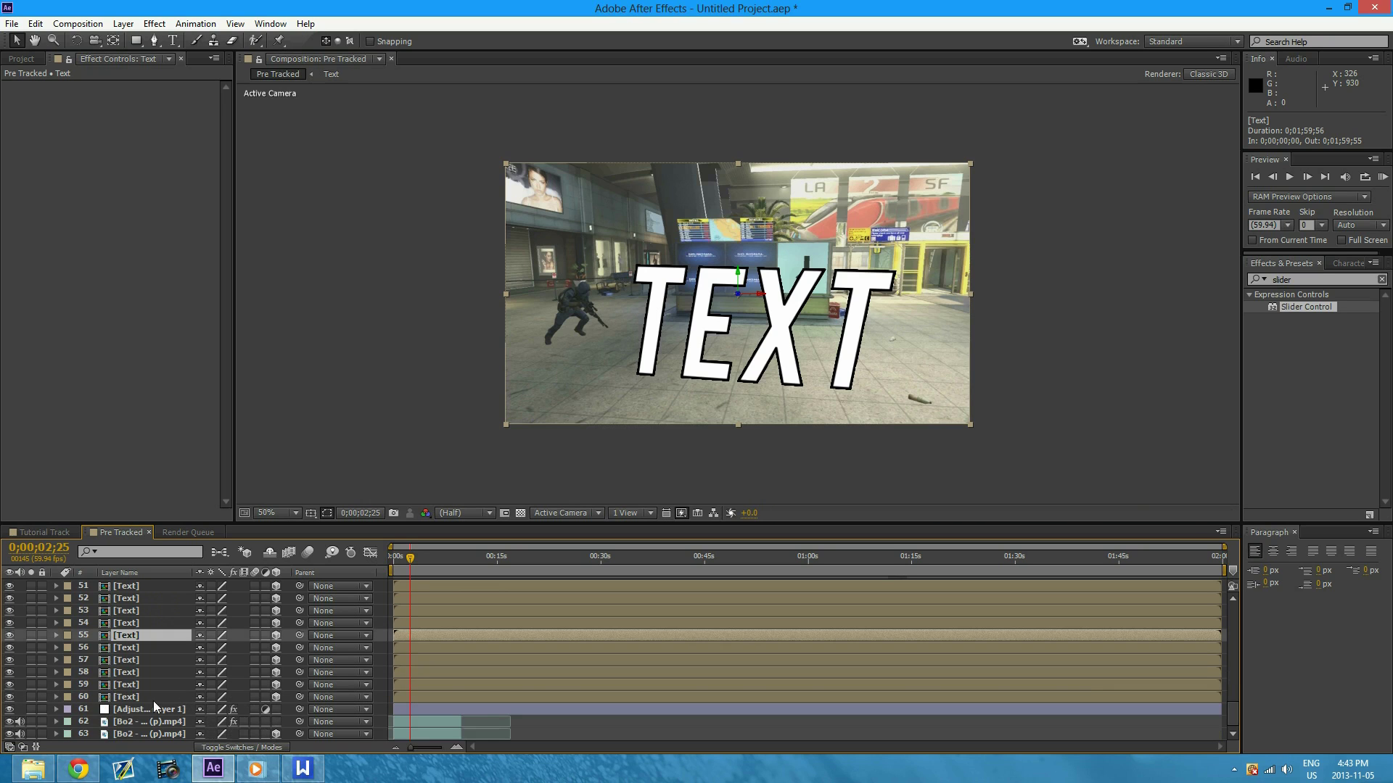
Try Slider Control values of 0.5 and 2 on Adjustment Layer 1, and settle on 3
{"action": "left_click", "coordinate": [112, 712]}
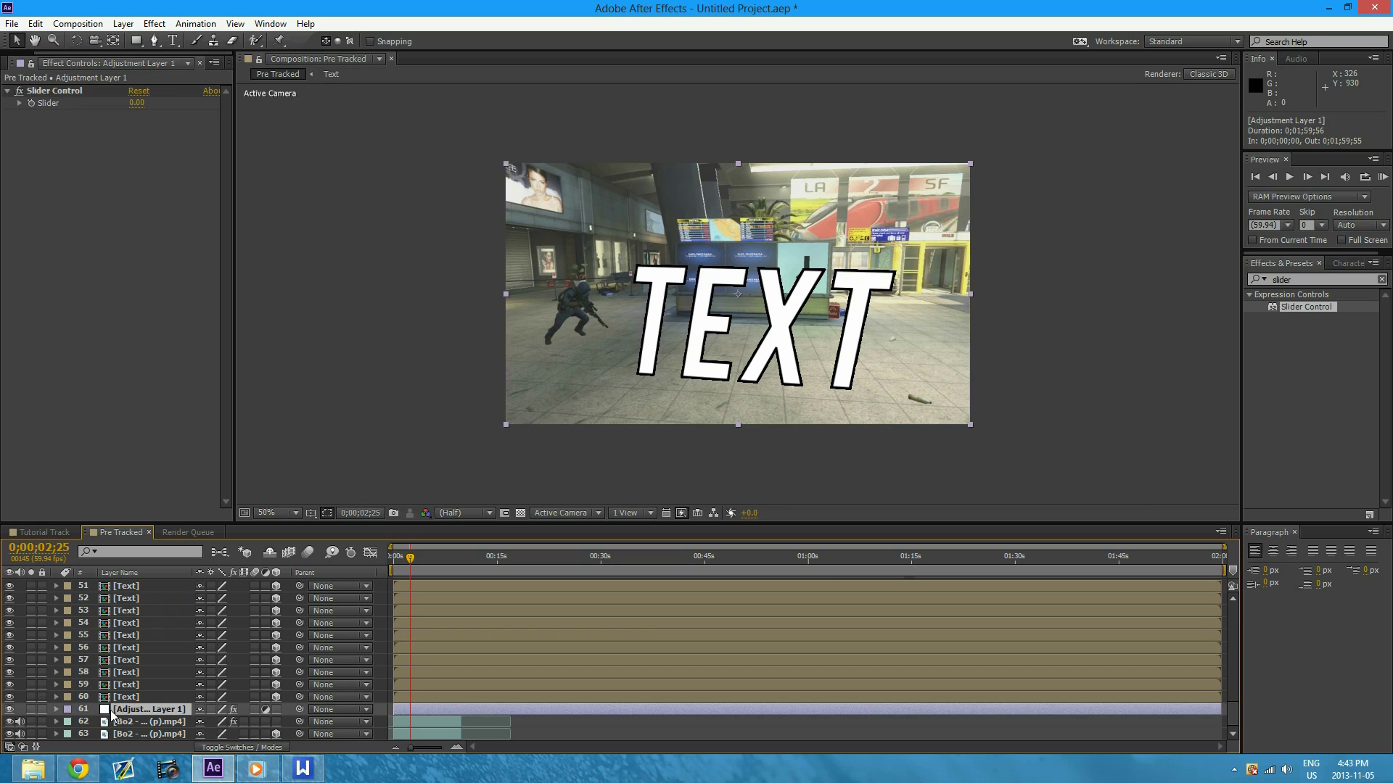
{"action": "left_click", "coordinate": [137, 103]}
{"action": "type", "text": "0.5"}
{"action": "key", "text": "Return"}
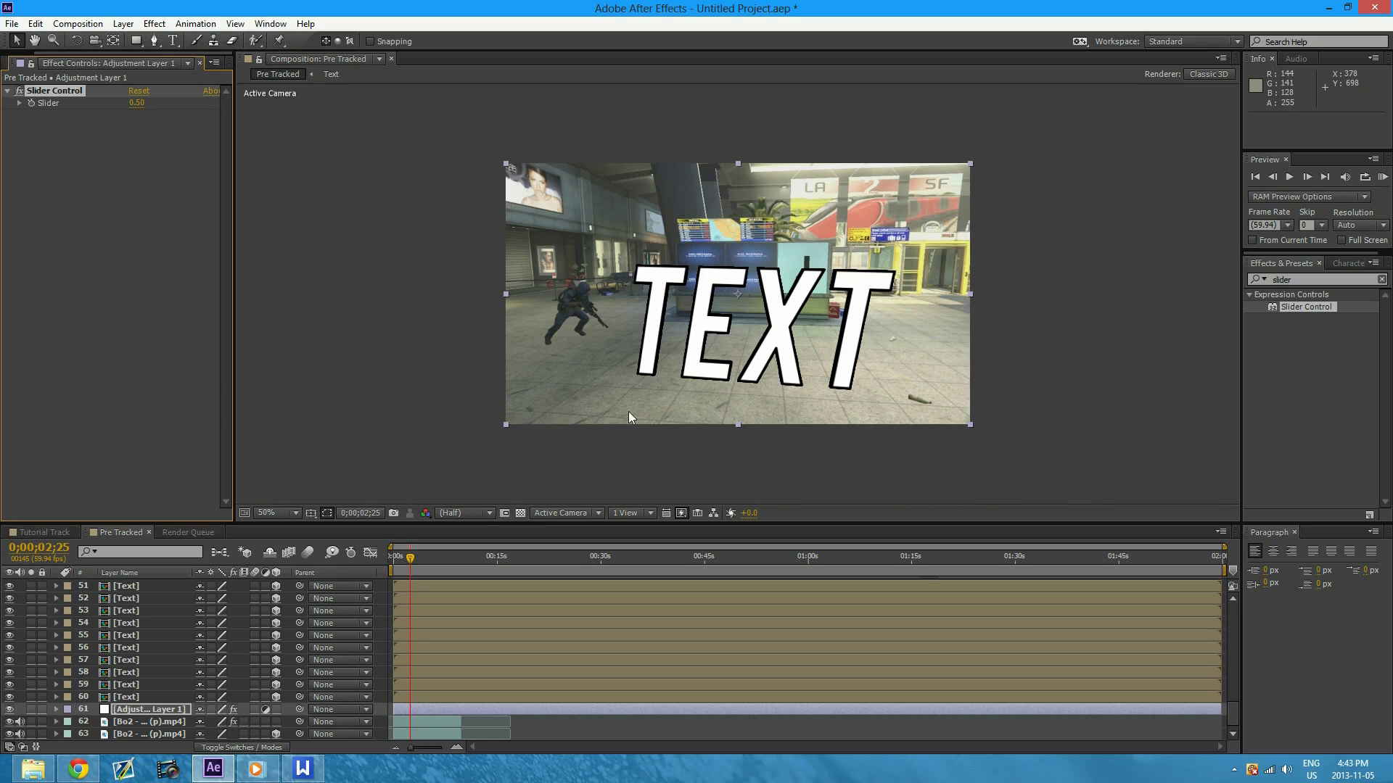
{"action": "left_click", "coordinate": [135, 105]}
{"action": "type", "text": "2"}
{"action": "key", "text": "Return"}
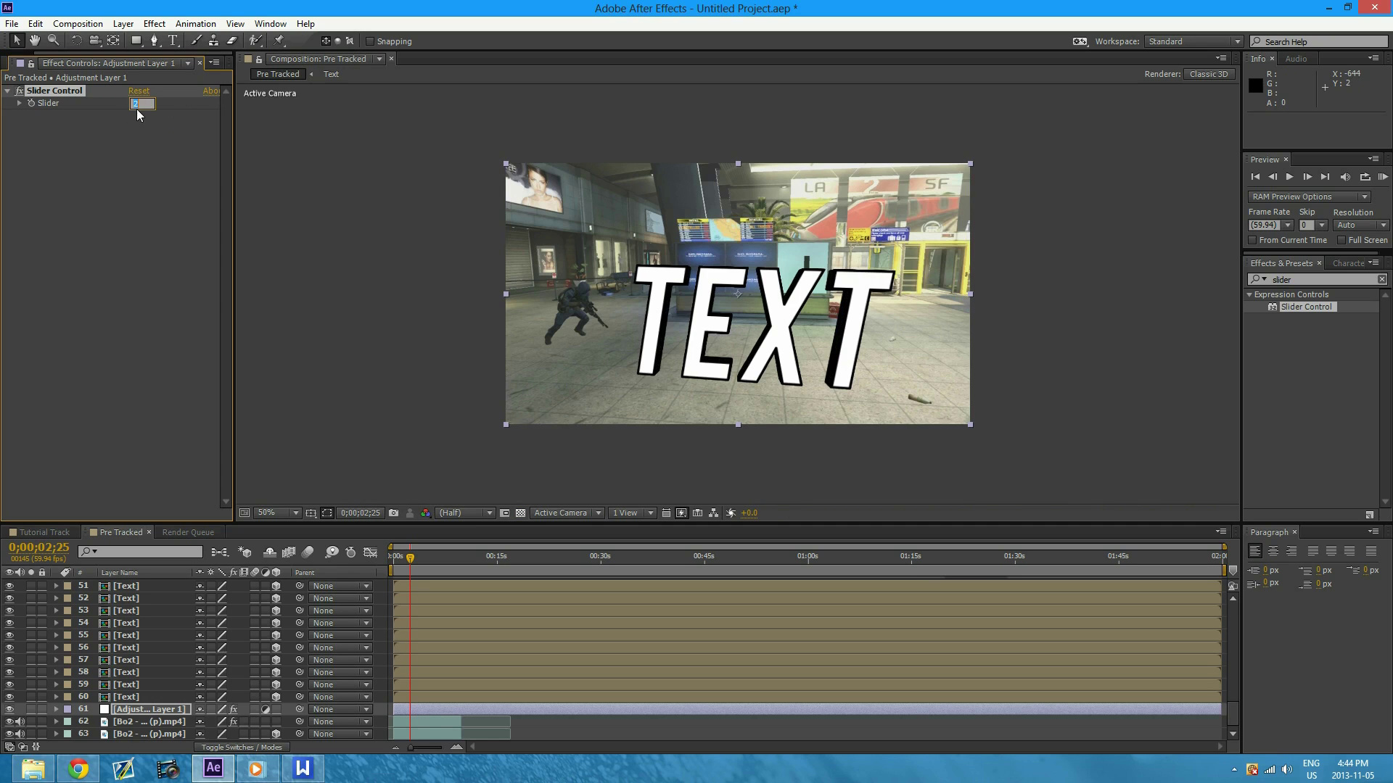
{"action": "key", "text": "Return"}
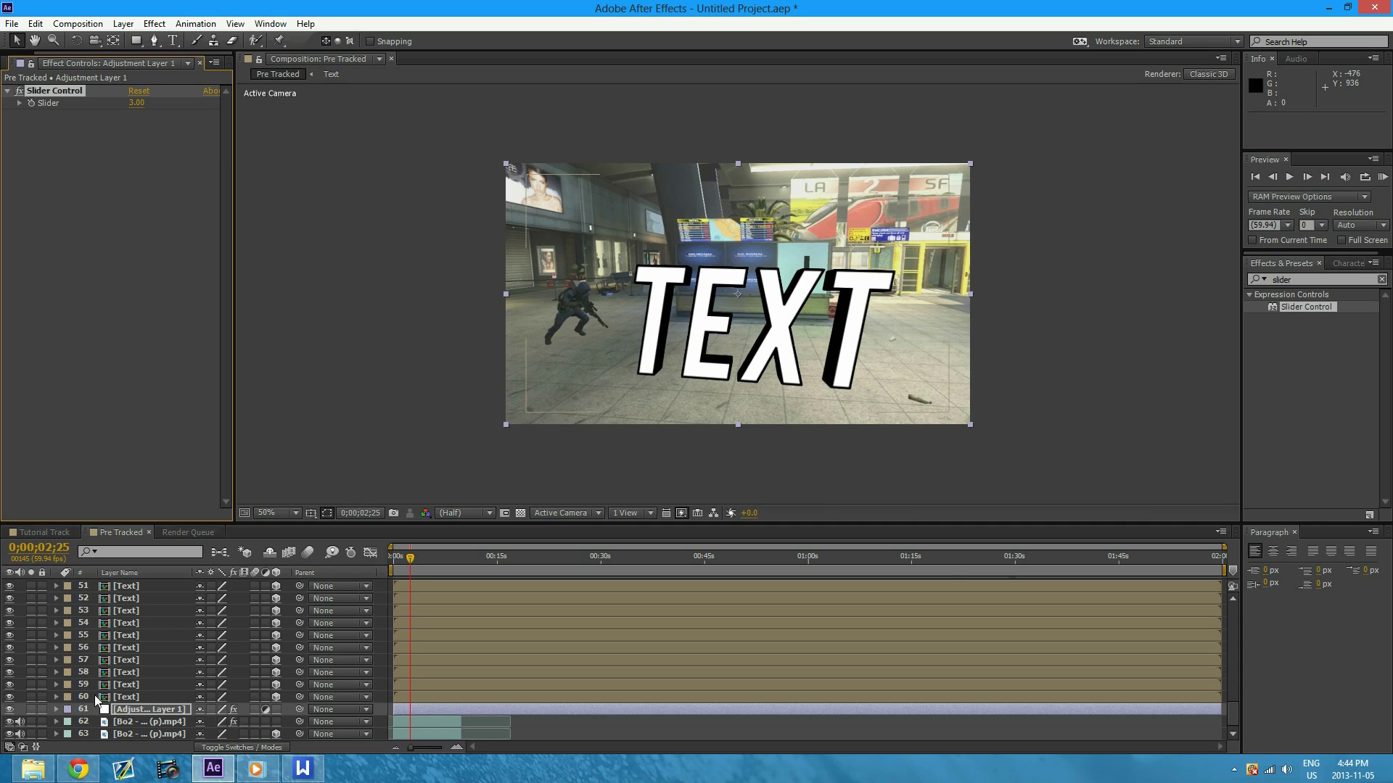
Pre-compose all 60 Text layers together with Adjustment Layer 1 as Text, moving all attributes into the new composition
{"action": "left_click_drag", "start_coordinate": [93, 707], "coordinate": [132, 595]}
{"action": "right_click", "coordinate": [132, 594]}
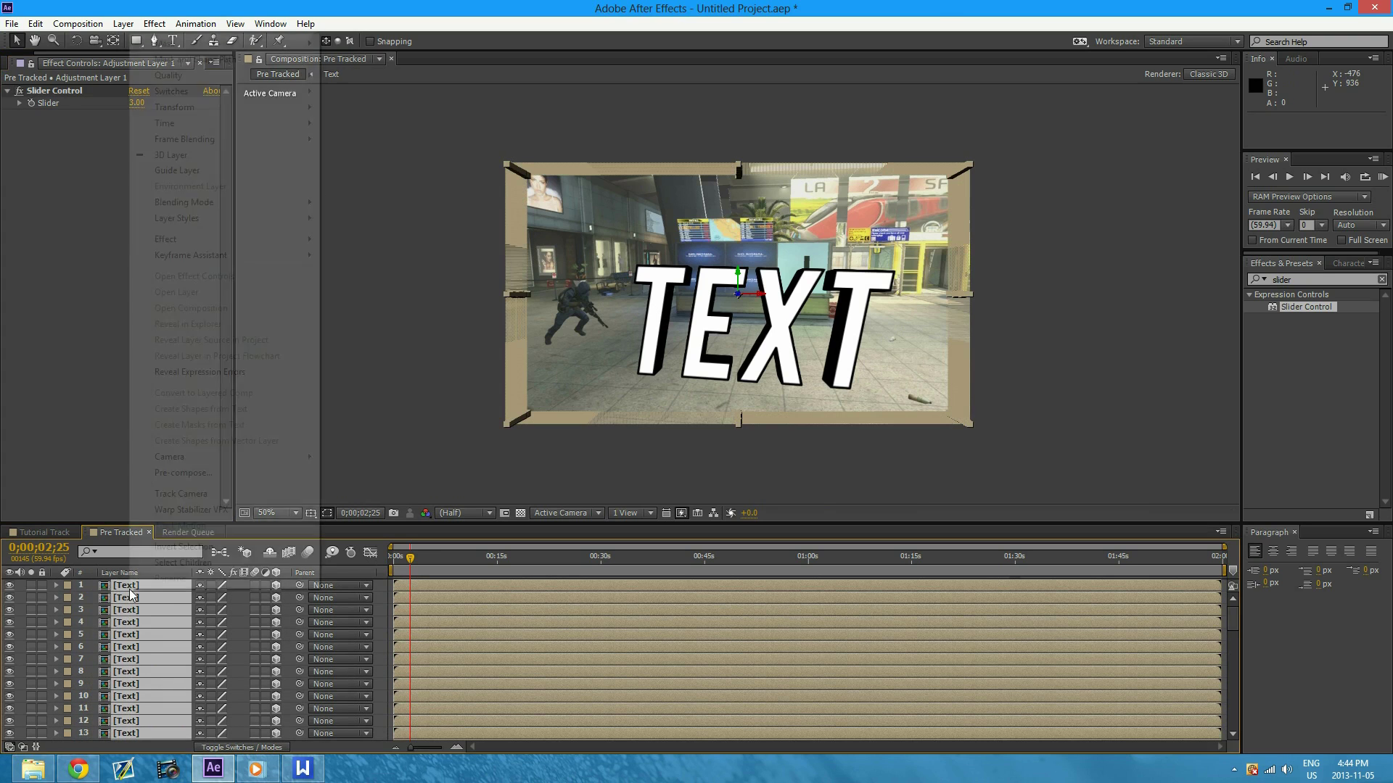
{"action": "left_click", "coordinate": [206, 471]}
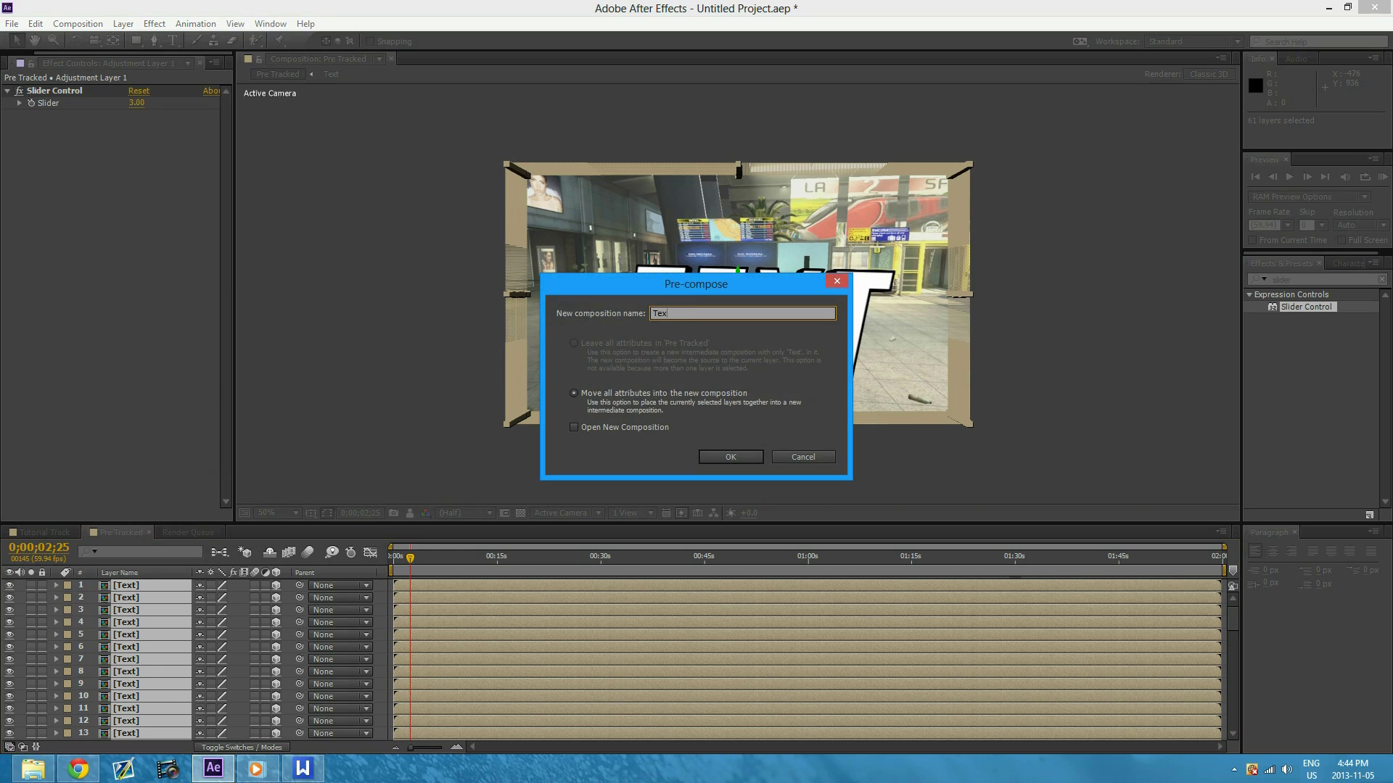
{"action": "left_click", "coordinate": [747, 457]}
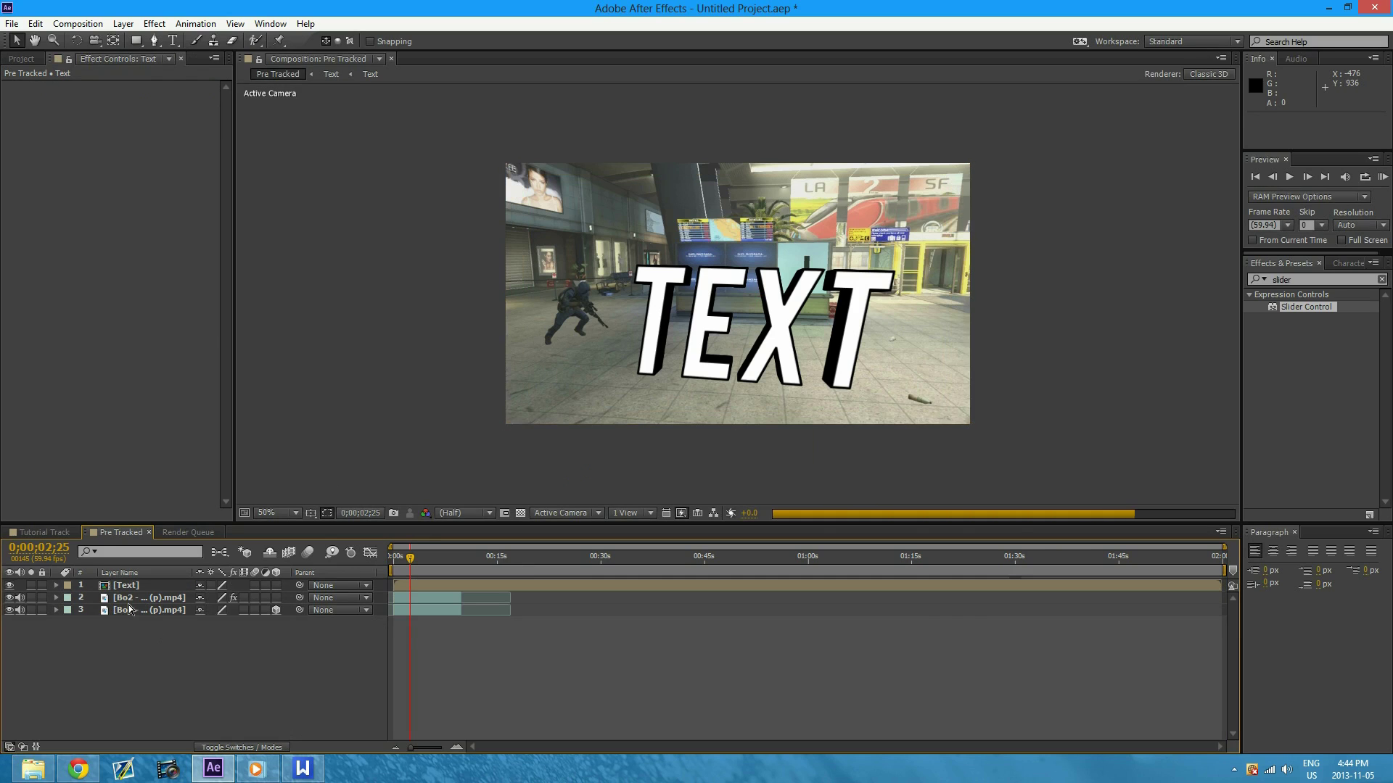
Select the floor track points beneath the text in the footage's 3D Camera Tracker and create a null and camera from them
{"action": "left_click", "coordinate": [135, 599]}
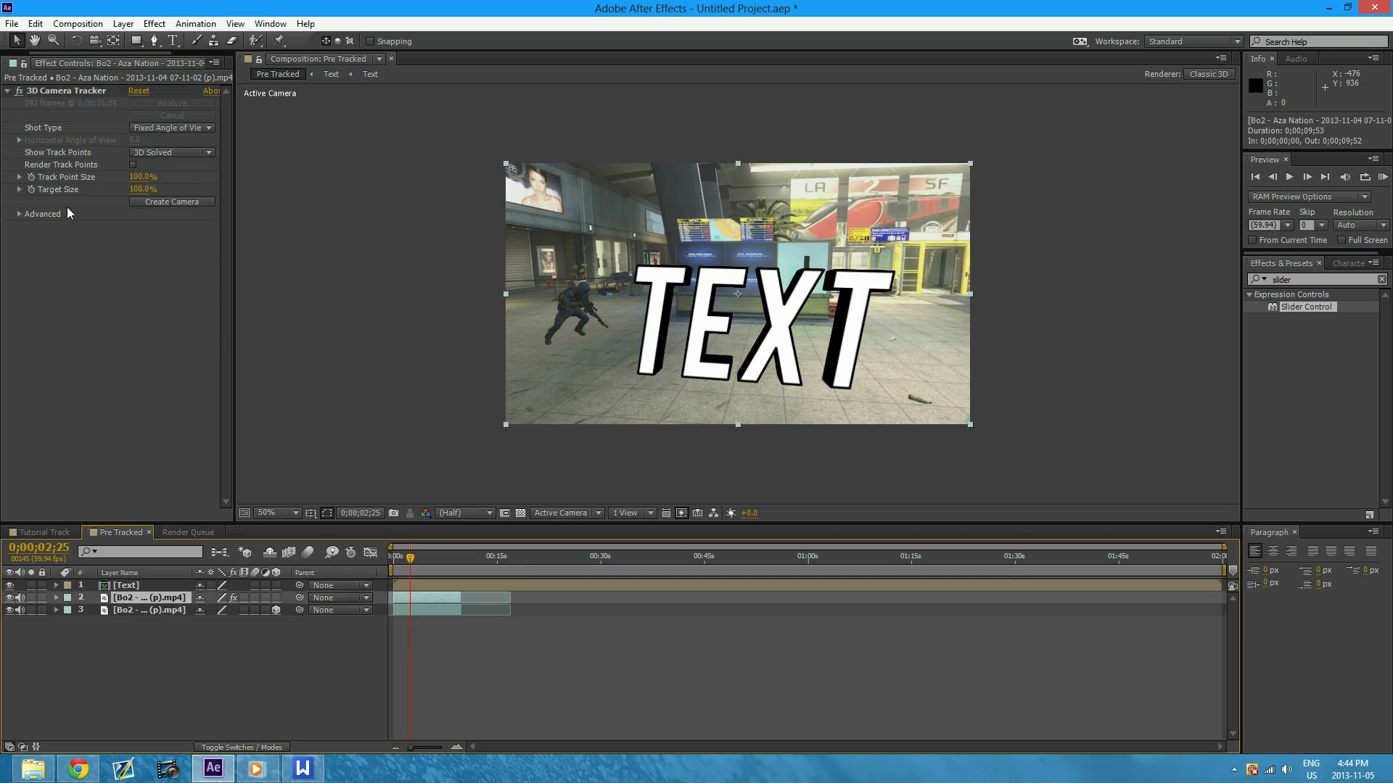
{"action": "left_click", "coordinate": [62, 92]}
{"action": "mouse_move", "coordinate": [836, 420]}
{"action": "left_mouse_down"}
{"action": "mouse_move", "coordinate": [937, 418]}
{"action": "mouse_move", "coordinate": [954, 372]}
{"action": "mouse_move", "coordinate": [717, 319]}
{"action": "mouse_move", "coordinate": [542, 359]}
{"action": "mouse_move", "coordinate": [505, 414]}
{"action": "mouse_move", "coordinate": [765, 464]}
{"action": "left_mouse_up"}
{"action": "left_click_drag", "start_coordinate": [839, 441], "coordinate": [841, 437]}
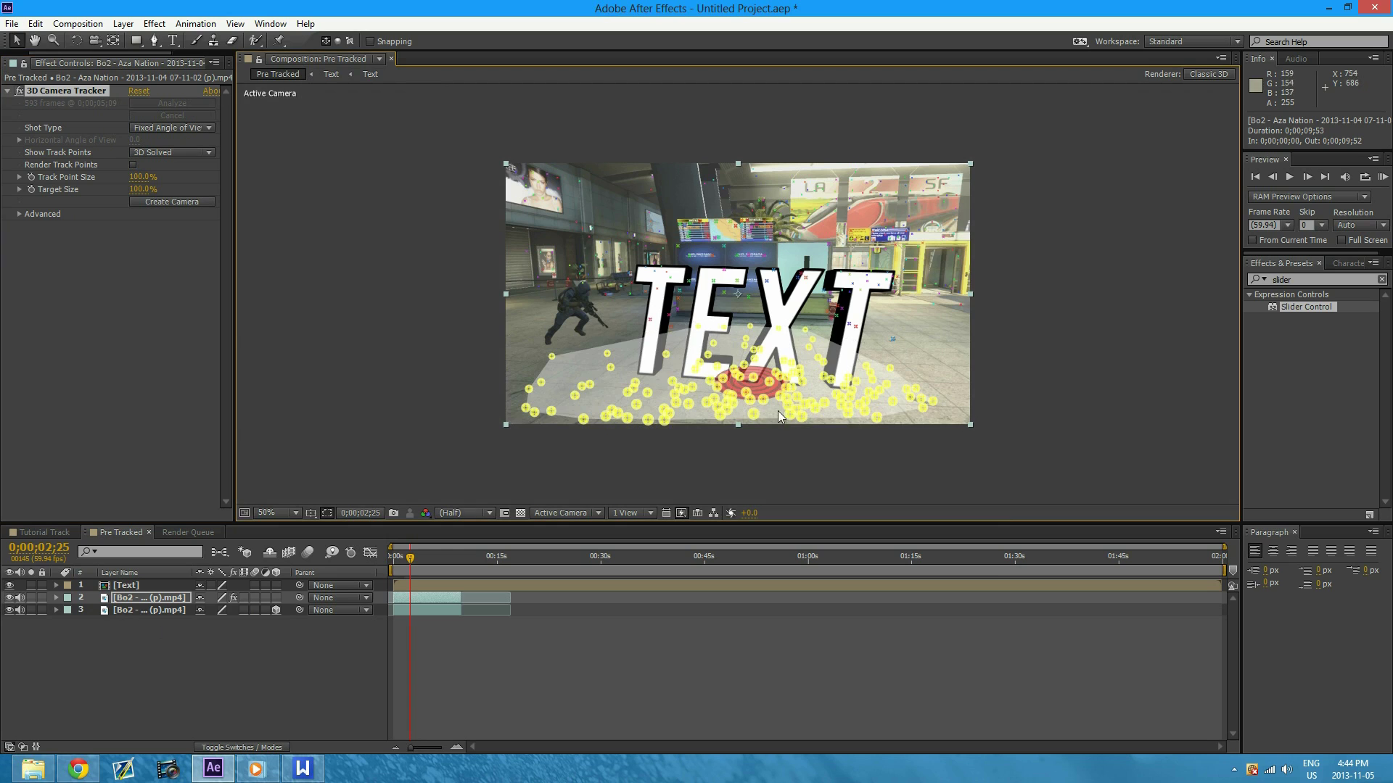
{"action": "right_click", "coordinate": [775, 411]}
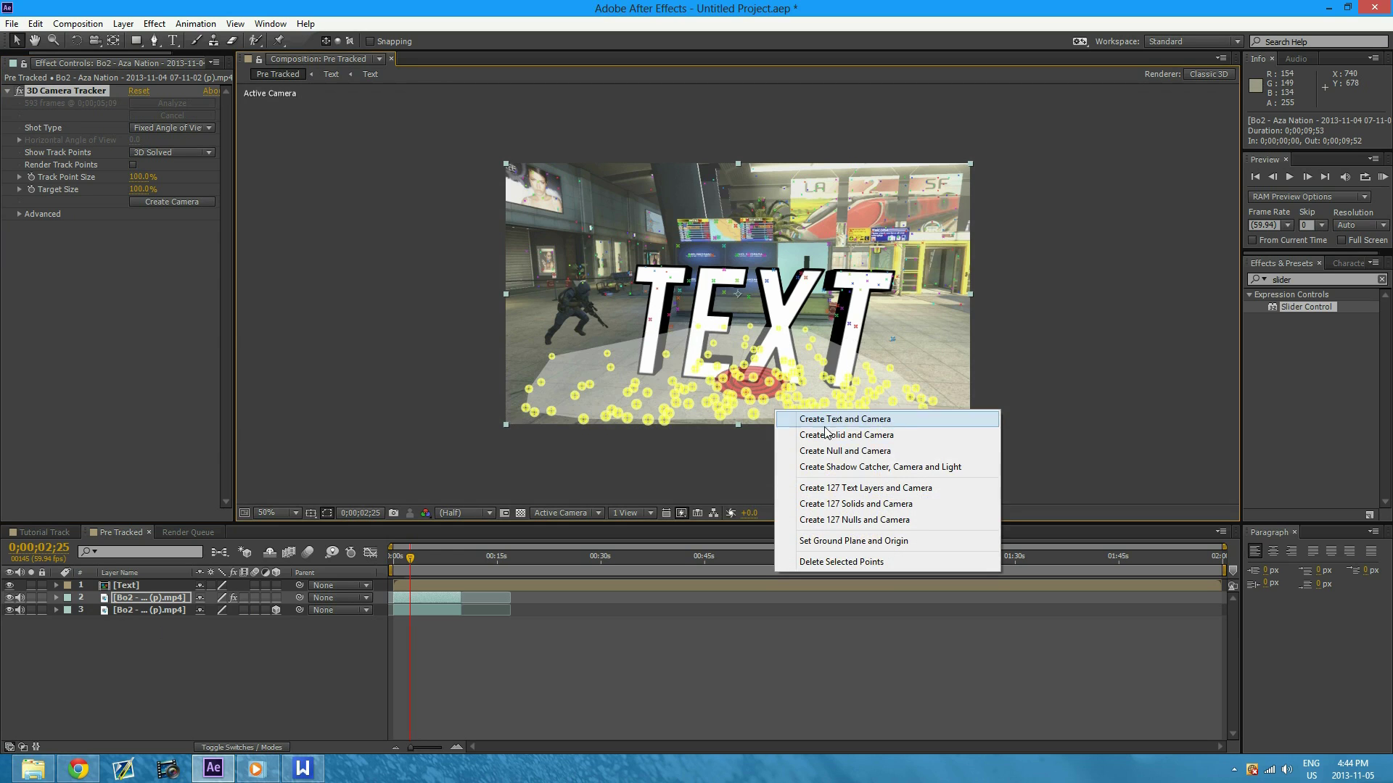
{"action": "left_click", "coordinate": [875, 451]}
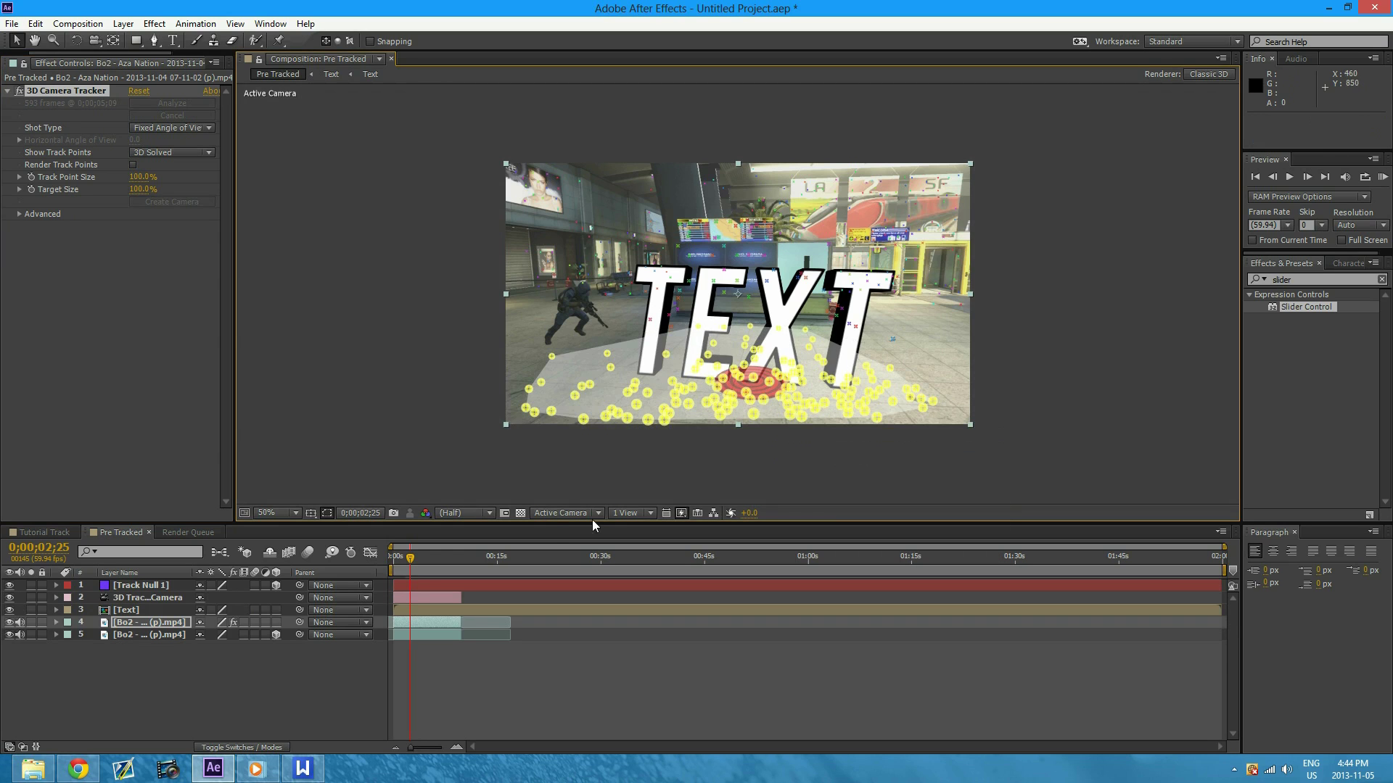
Make the pre-composed Text layer 3D and enable its Collapse Transformations switch
{"action": "left_click", "coordinate": [412, 586]}
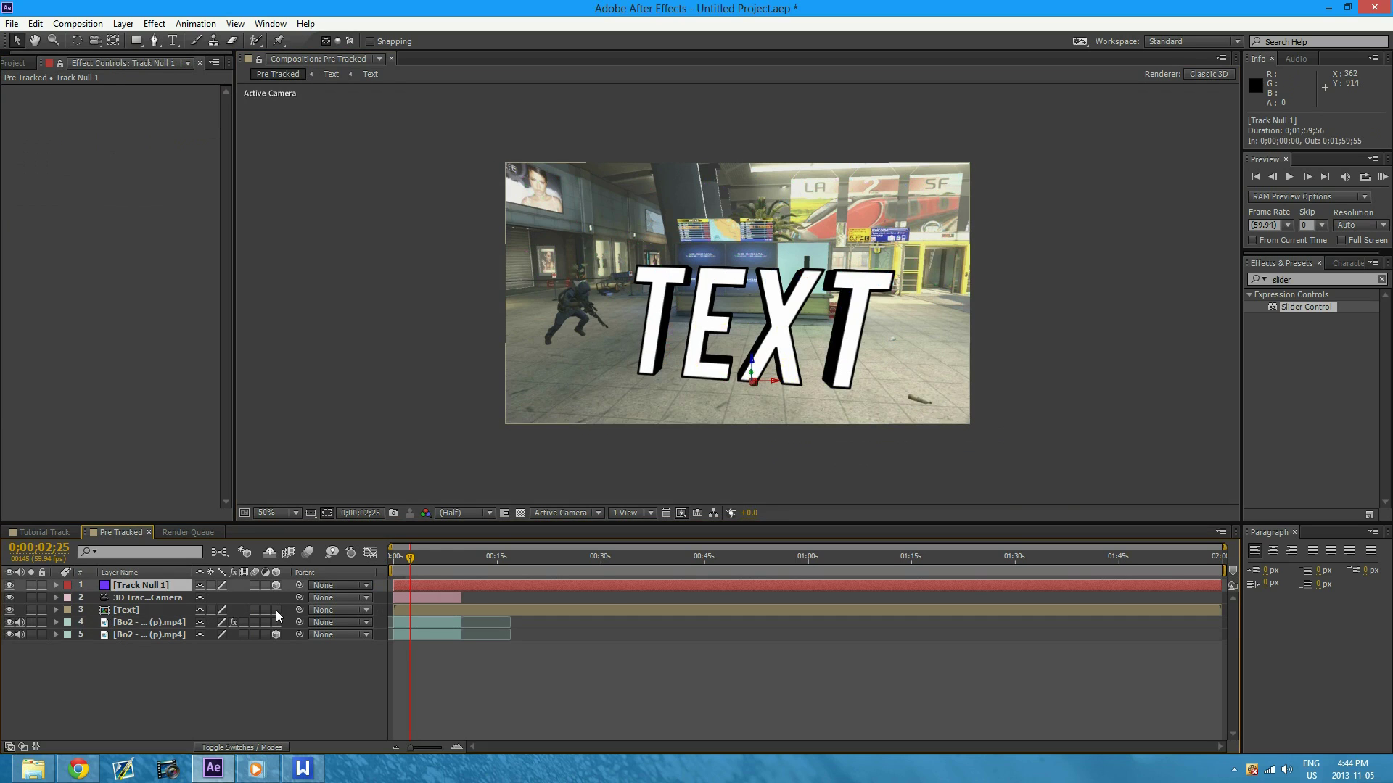
{"action": "left_click", "coordinate": [276, 610]}
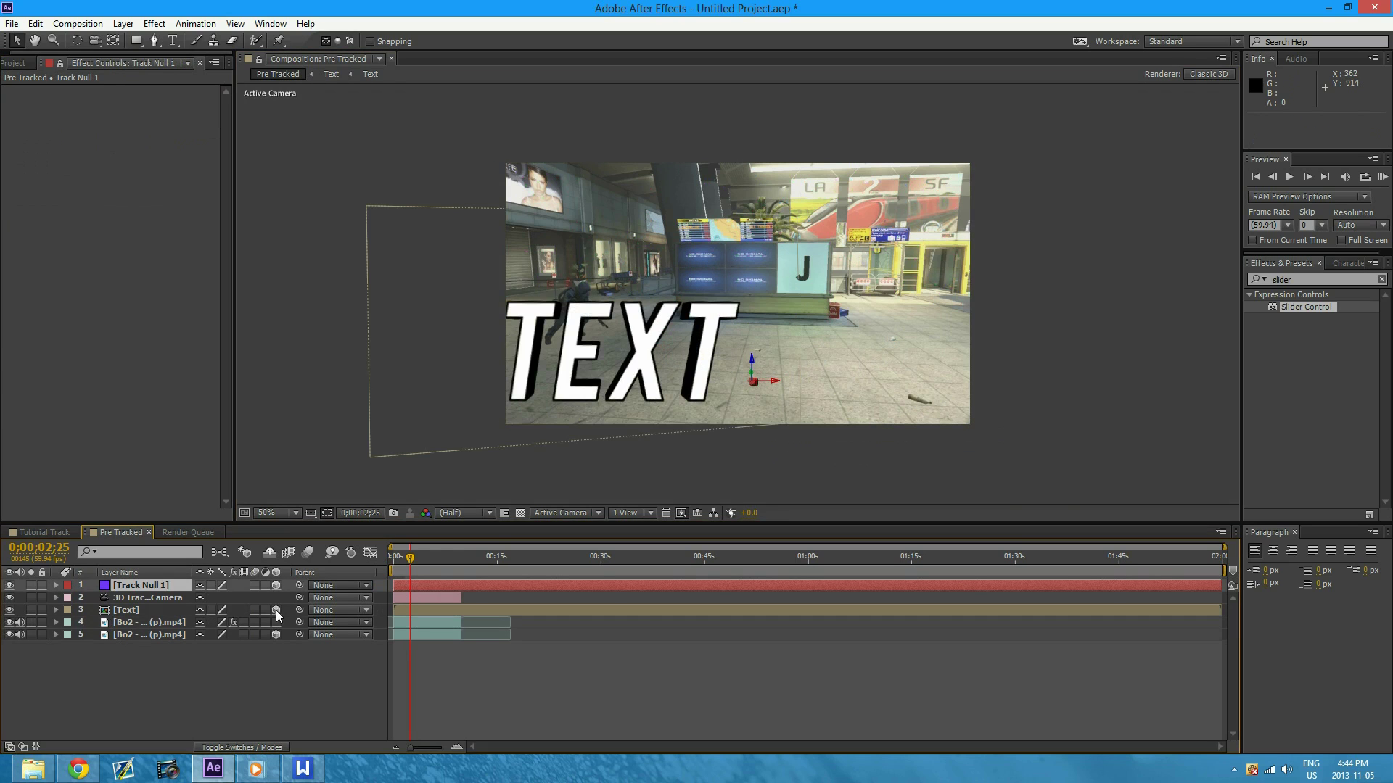
{"action": "left_click", "coordinate": [211, 611]}
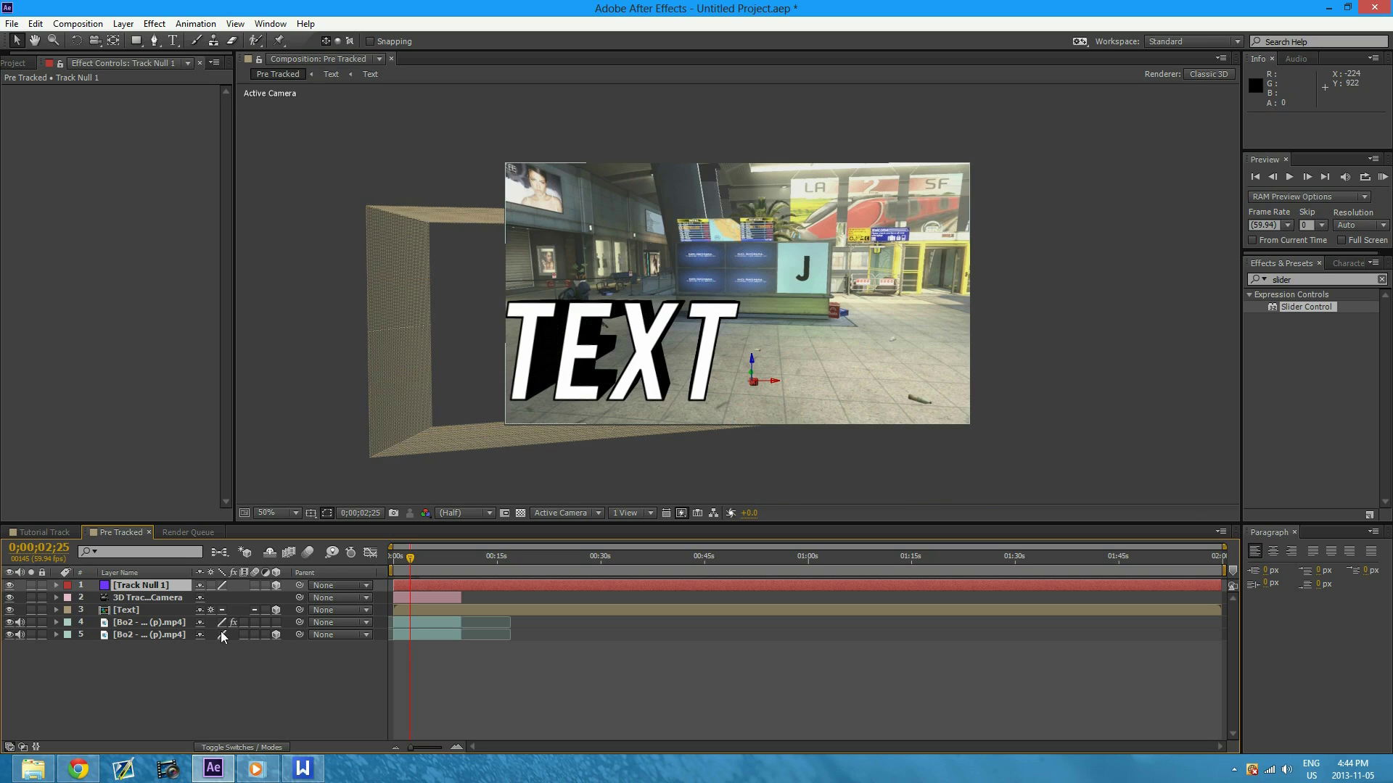
Parent the pre-composed Text layer to Track Null 1
{"action": "left_click", "coordinate": [144, 610]}
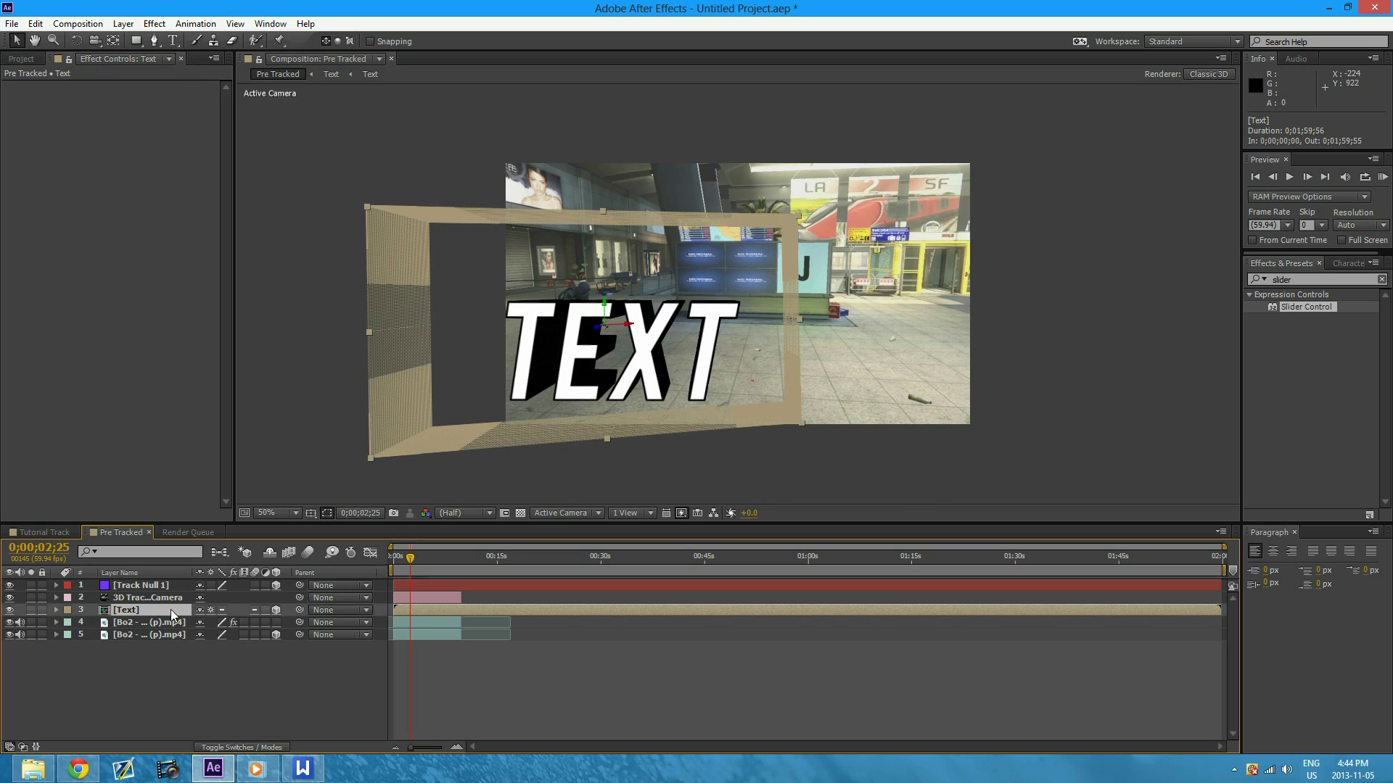
{"action": "left_click", "coordinate": [327, 616]}
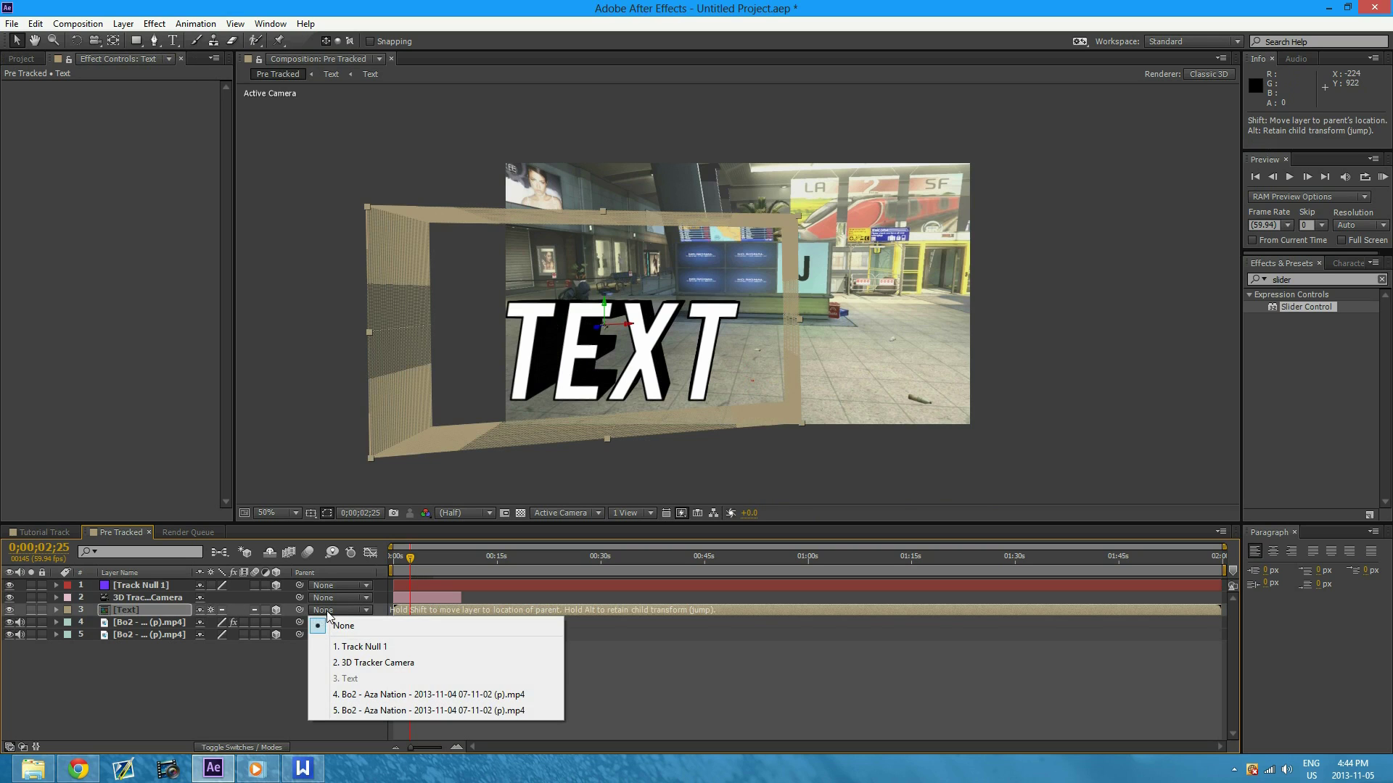
{"action": "left_click", "coordinate": [348, 646]}
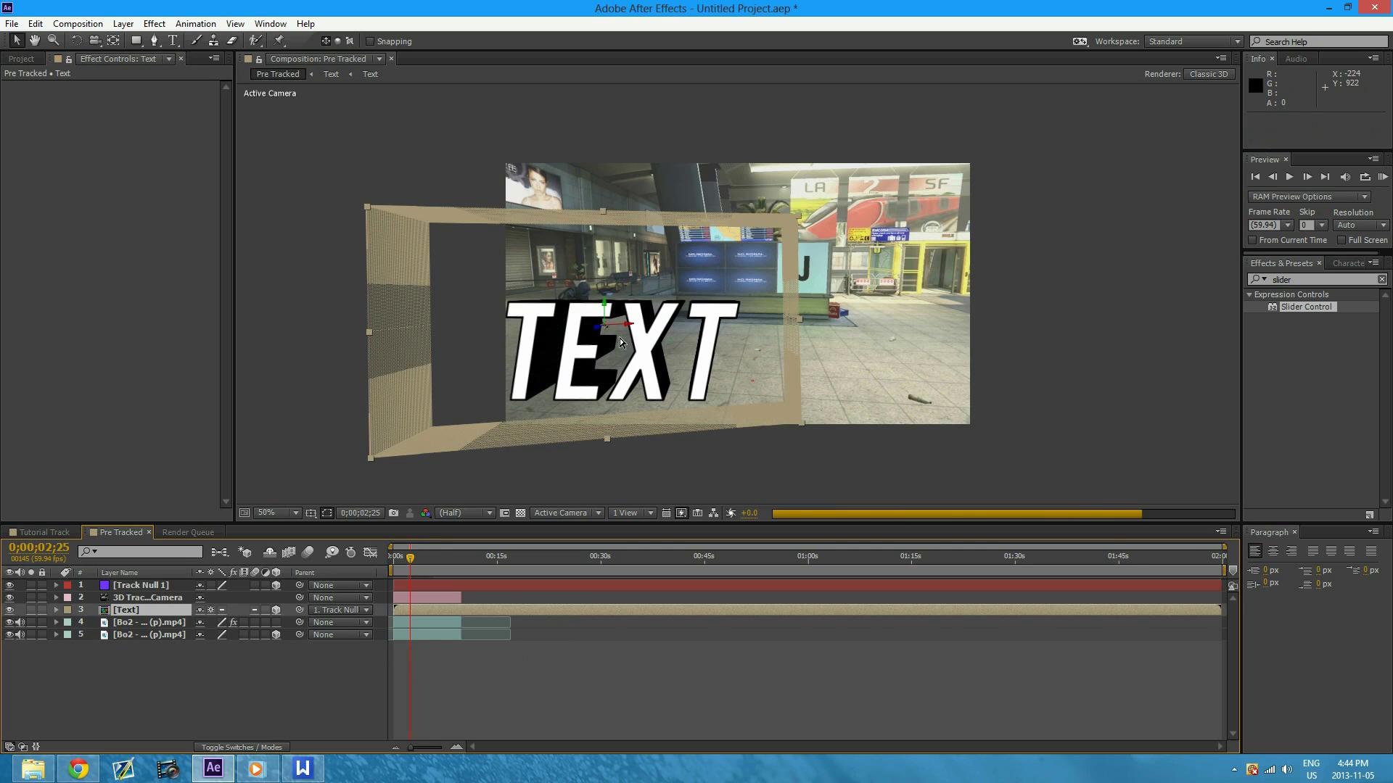
Move the Text layer toward the middle of the frame and farther back, to a position of about -163, 1377, -928
{"action": "left_click_drag", "start_coordinate": [631, 324], "coordinate": [734, 325]}
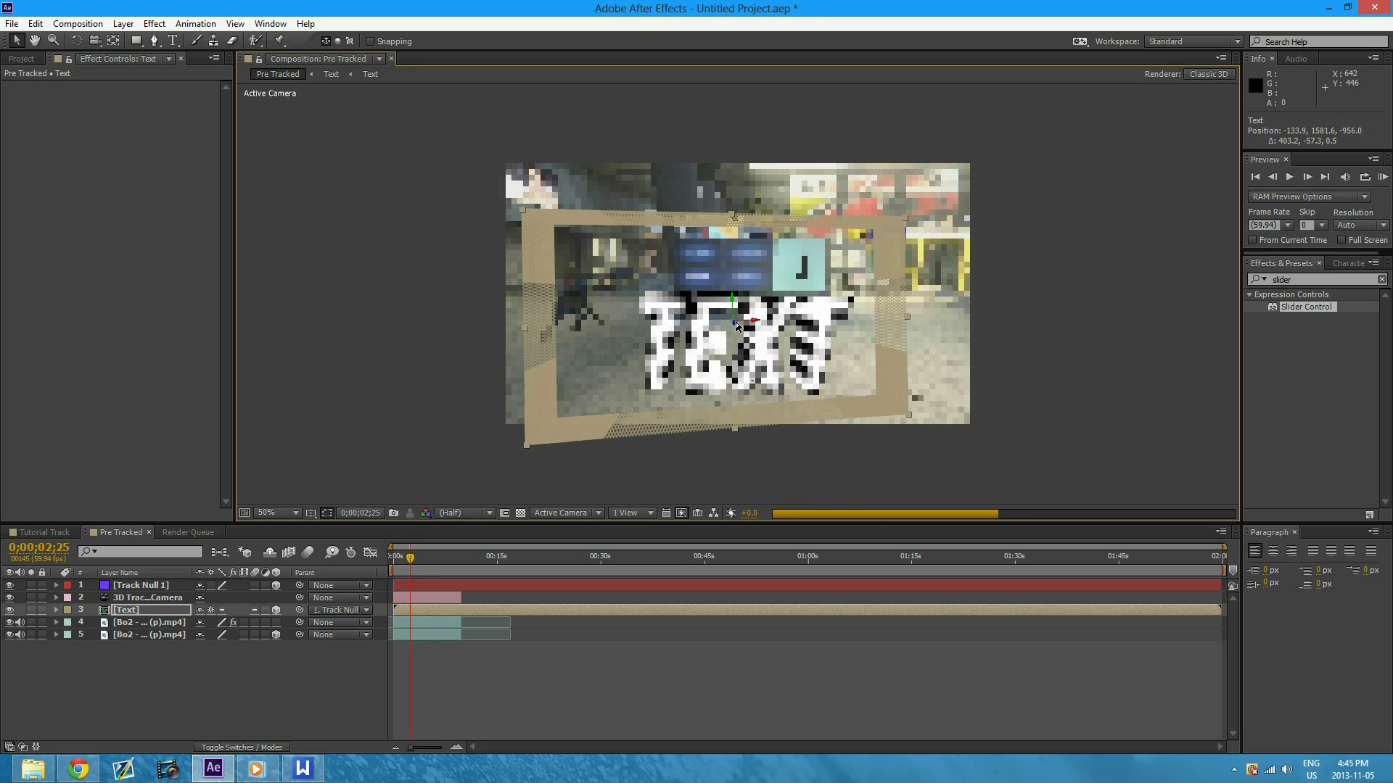
{"action": "left_click_drag", "start_coordinate": [734, 326], "coordinate": [695, 253]}
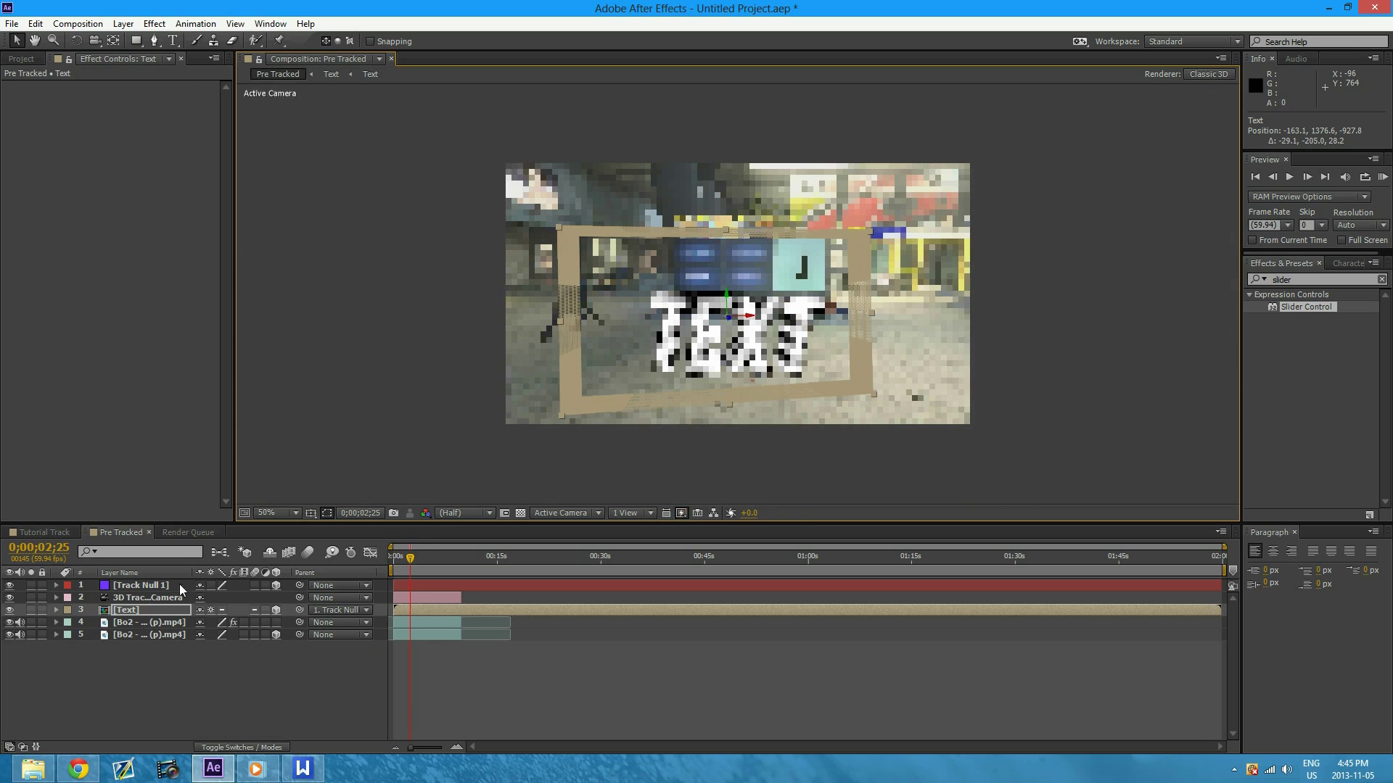
Tilt the Text layer by setting its X and Y rotation to about 5° each
{"action": "key", "text": "r"}
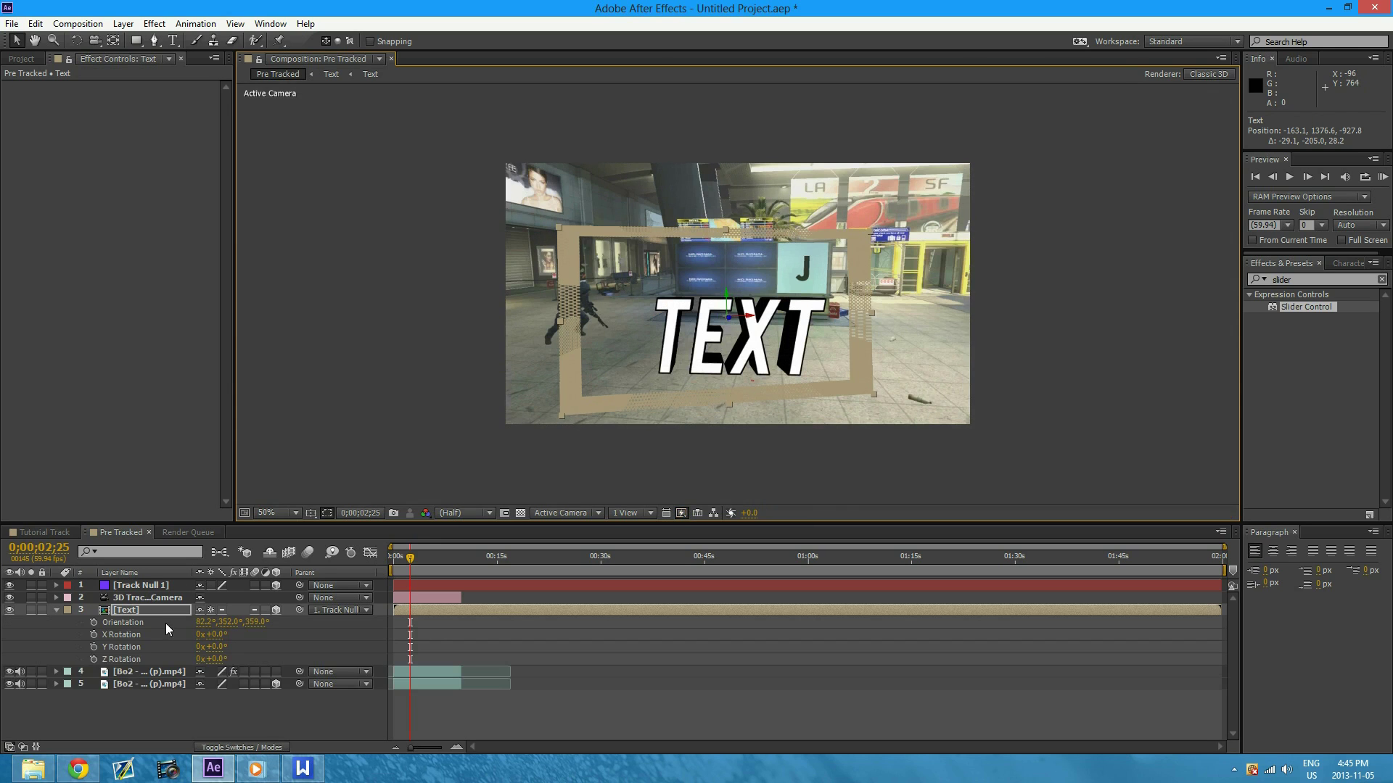
{"action": "key", "text": "F2"}
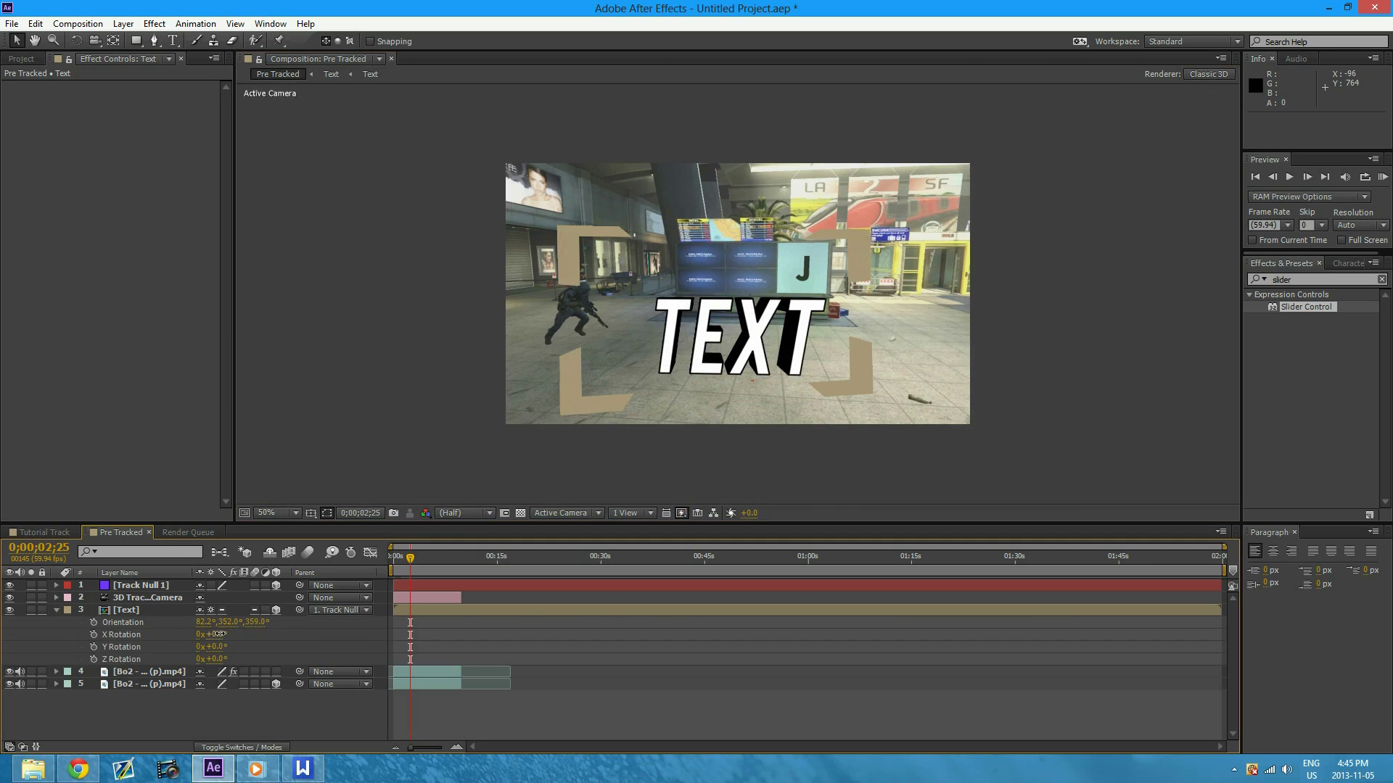
{"action": "left_click_drag", "start_coordinate": [222, 634], "coordinate": [218, 649]}
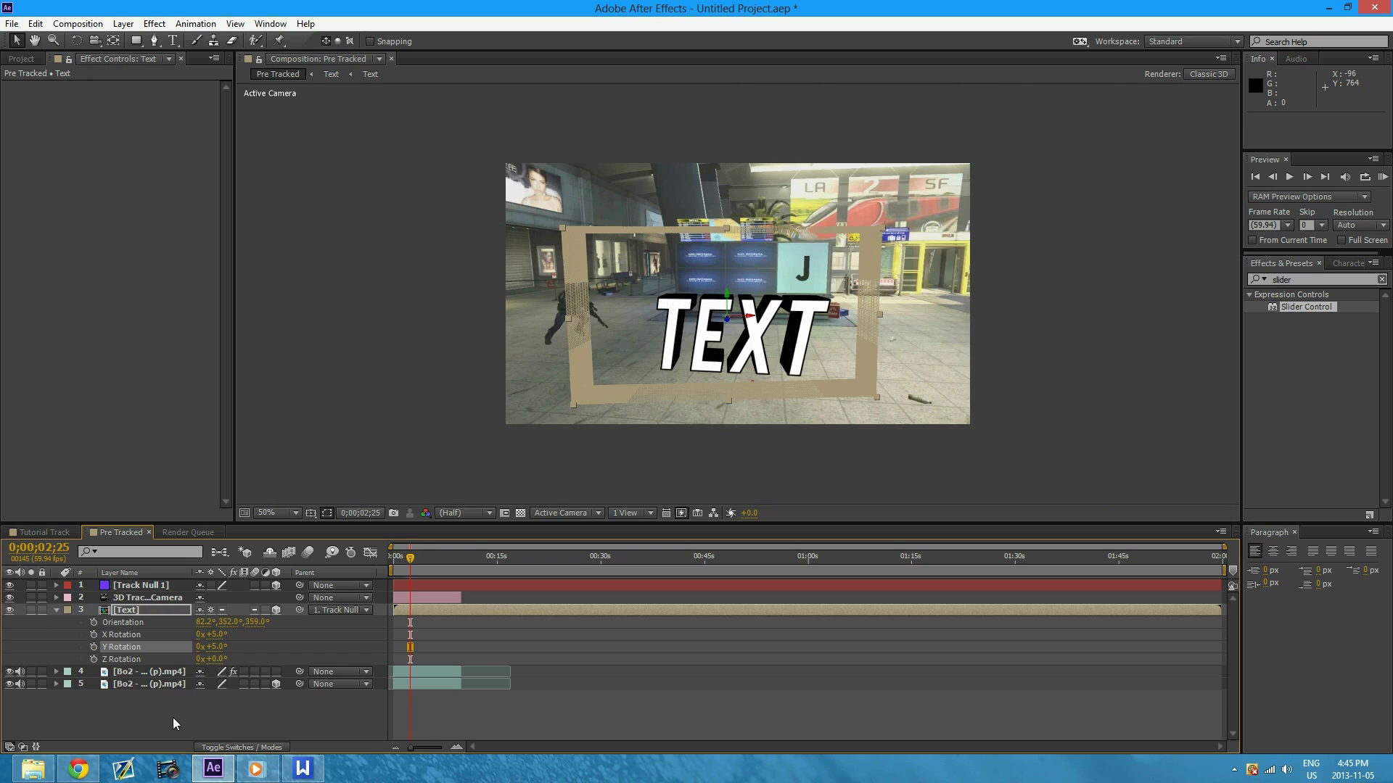
{"action": "left_click", "coordinate": [173, 717]}
{"action": "left_click", "coordinate": [56, 611]}
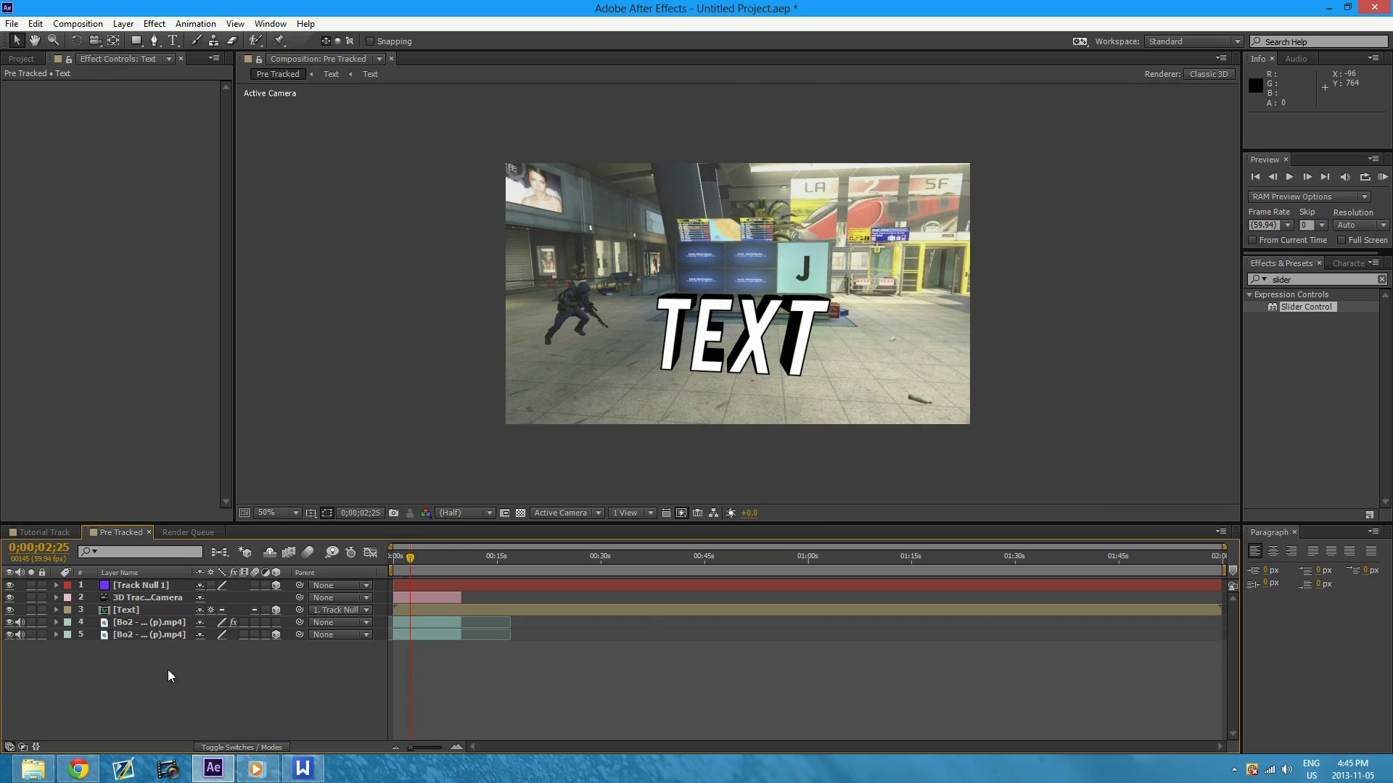
Run a RAM preview of the Pre Tracked composition to check how the 3D text follows the footage
{"action": "left_click", "coordinate": [1382, 176]}
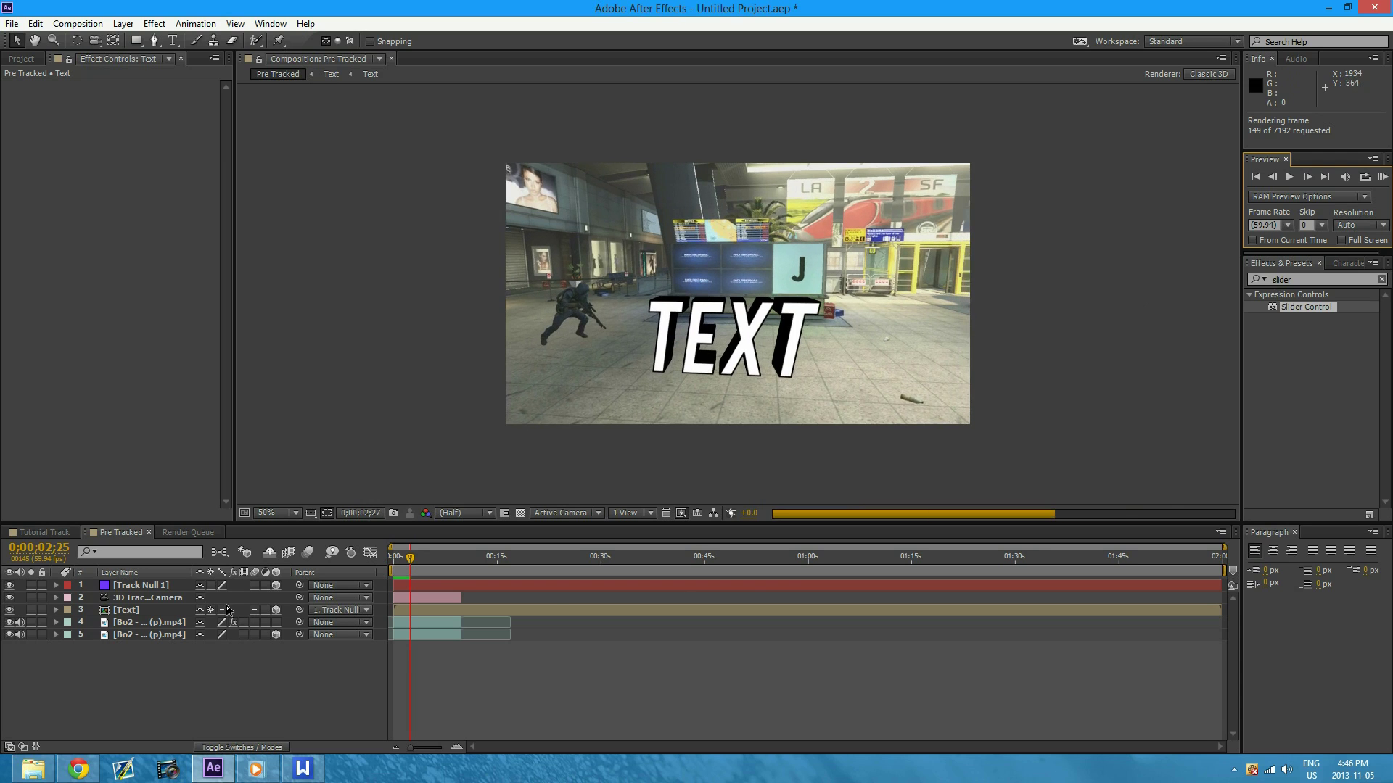
{"action": "left_click", "coordinate": [228, 689]}
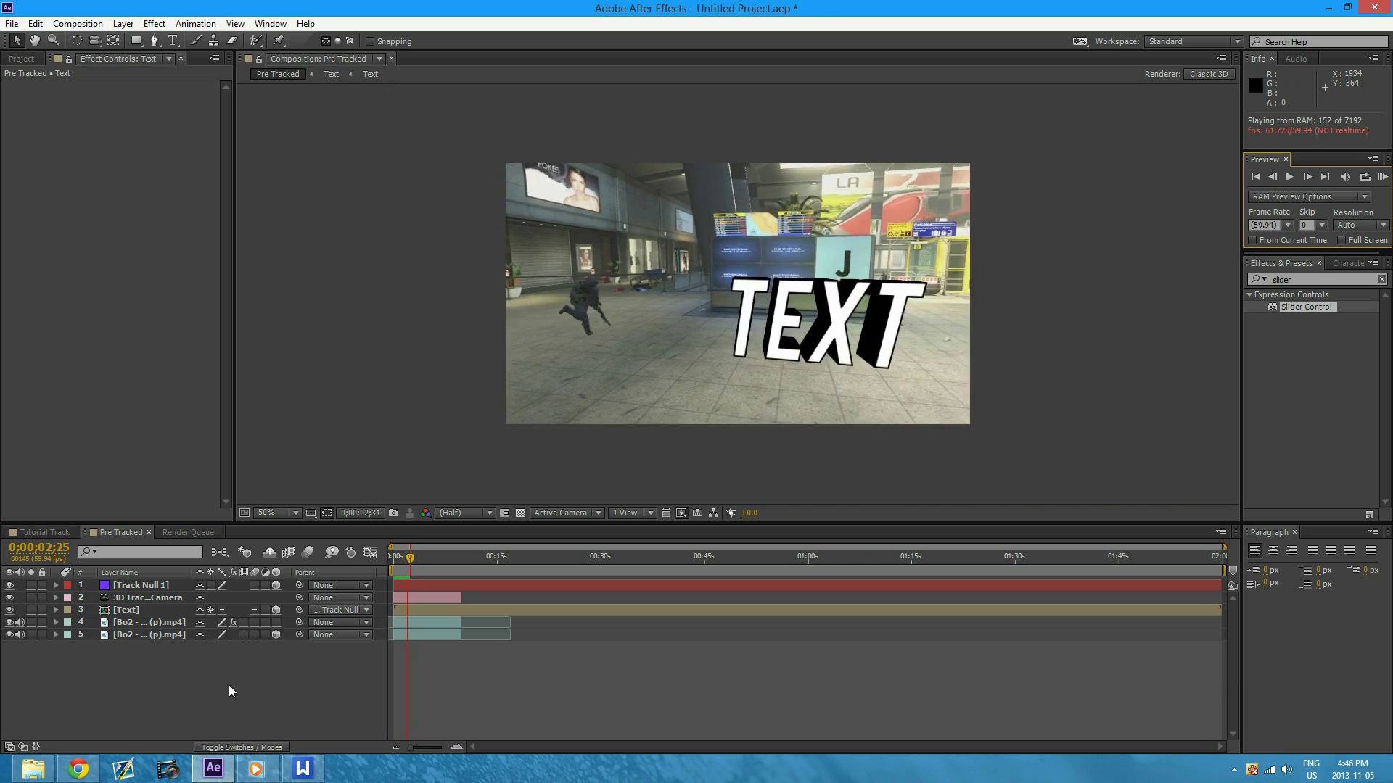
{"action": "left_click", "coordinate": [229, 685]}
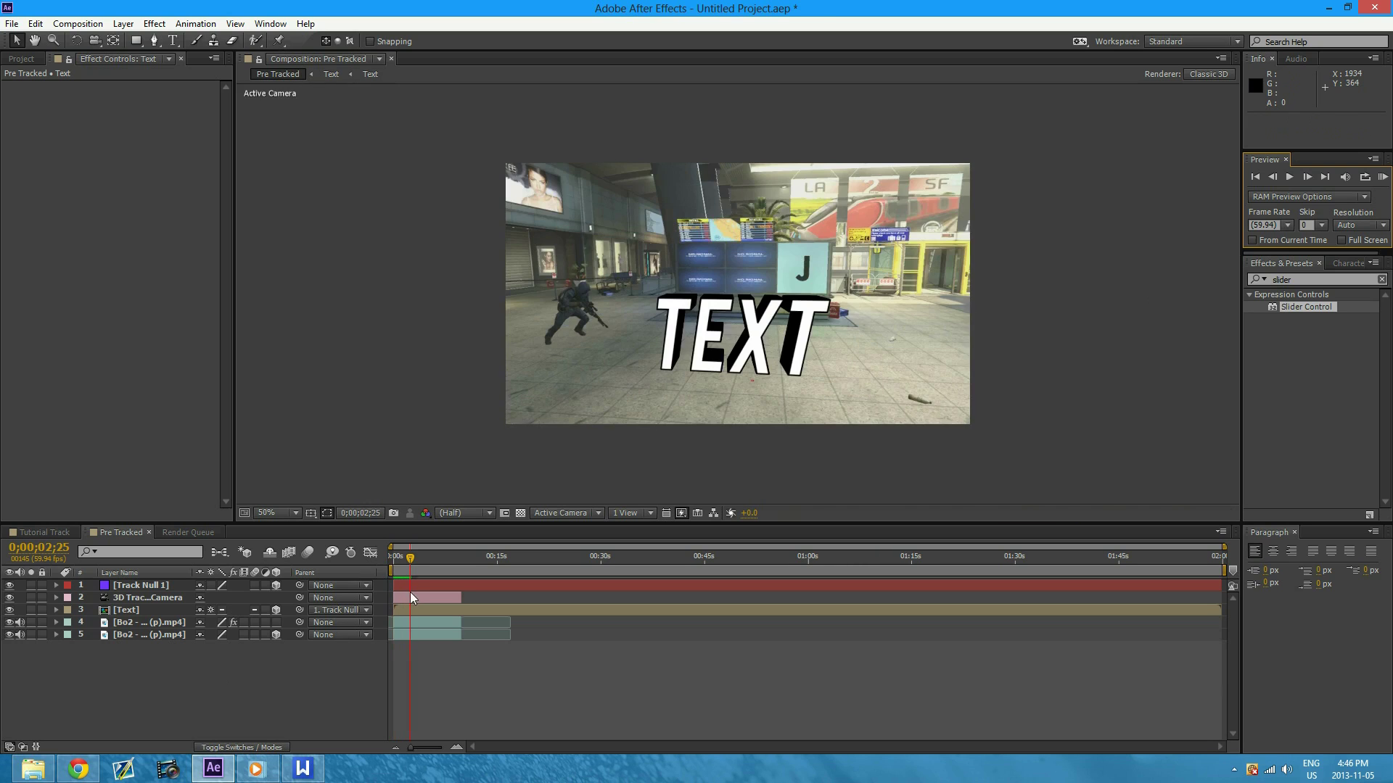
In the innermost nested Text composition, replace the wording with TRAGIC and shift the text layer sideways so the whole word fits the frame
{"action": "left_click", "coordinate": [777, 323]}
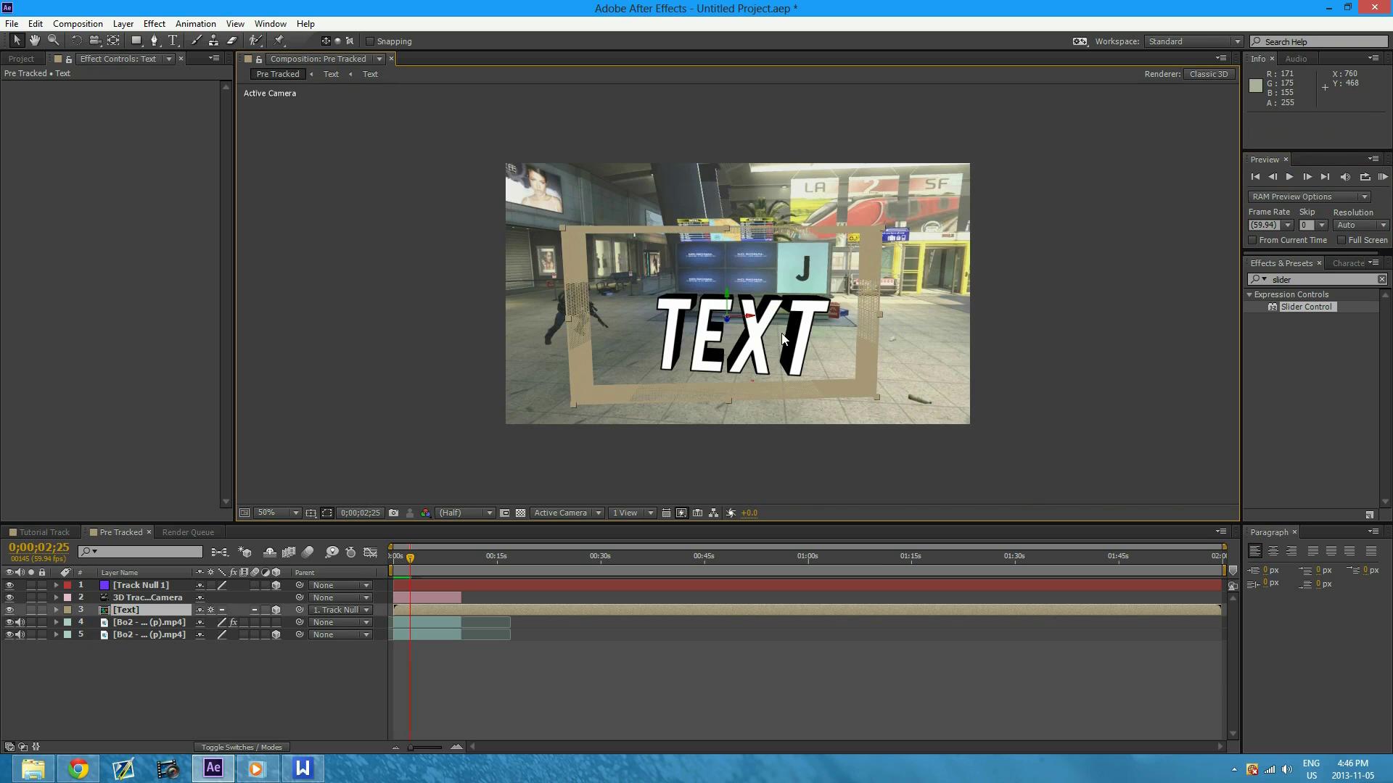
{"action": "double_click", "coordinate": [783, 338]}
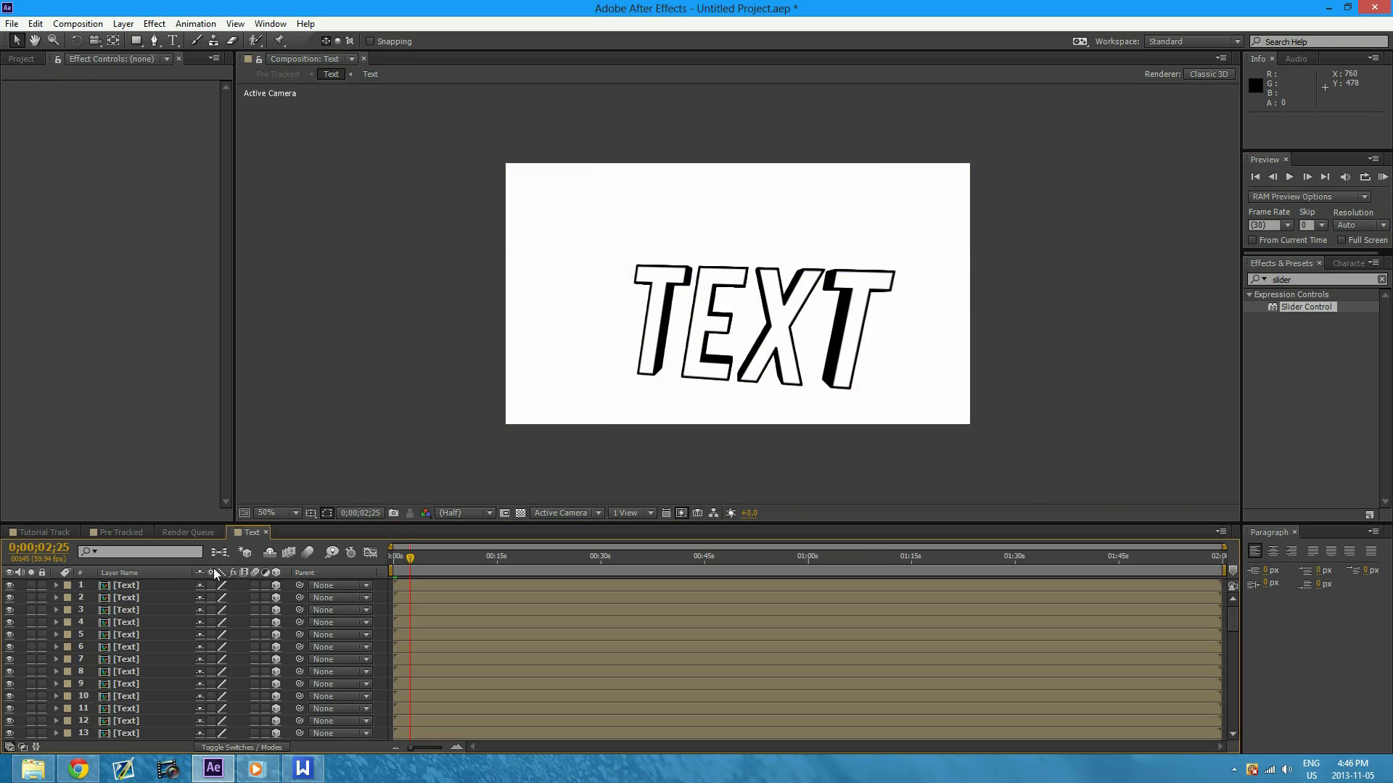
{"action": "double_click", "coordinate": [132, 591]}
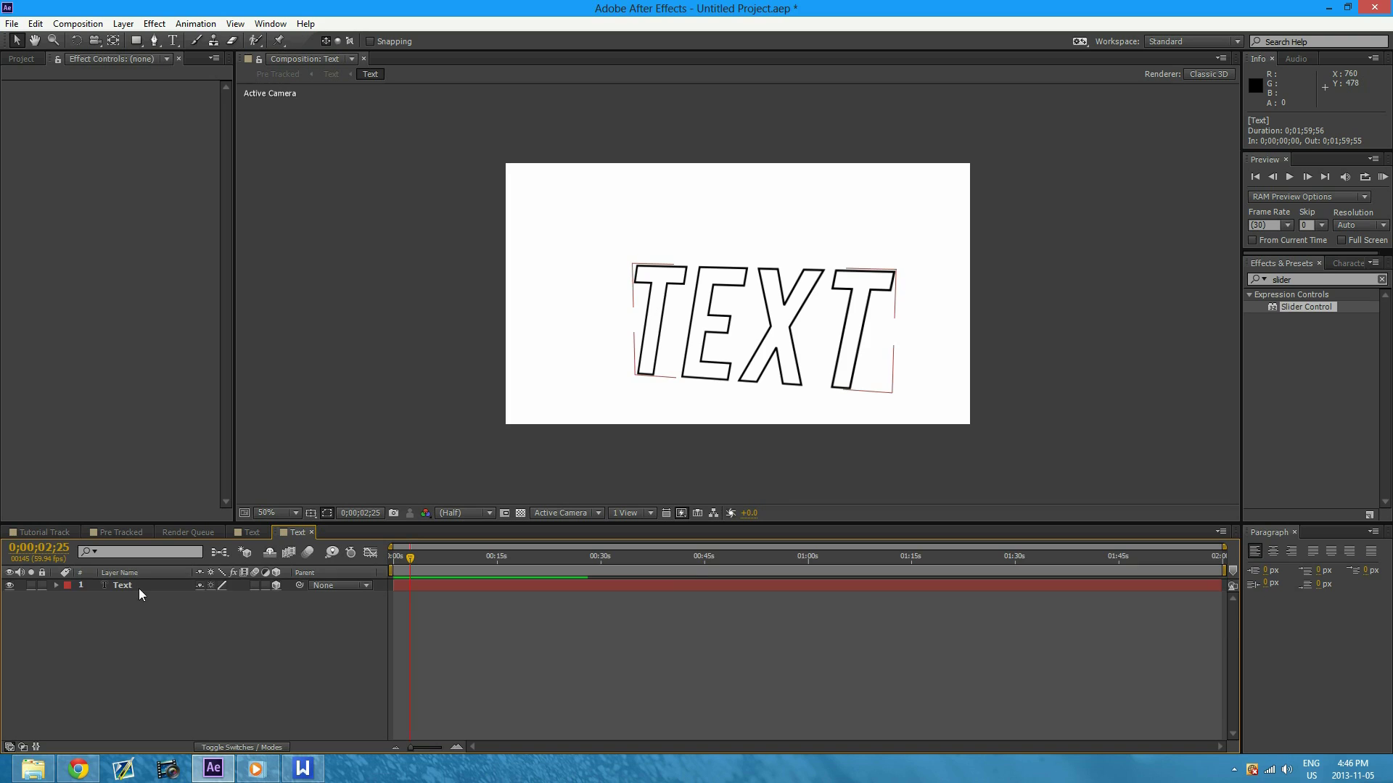
{"action": "double_click", "coordinate": [852, 323]}
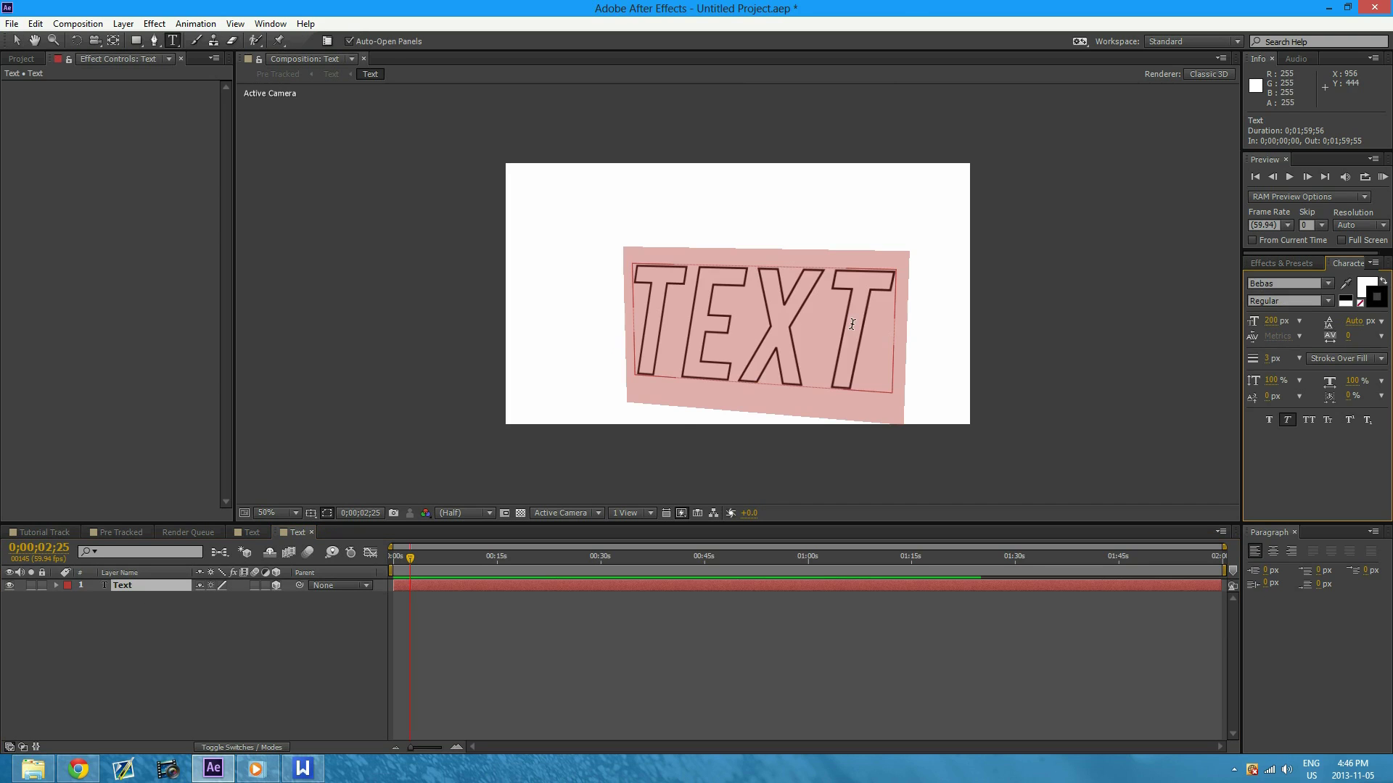
{"action": "type", "text": "TRAGIC"}
{"action": "left_click", "coordinate": [14, 41]}
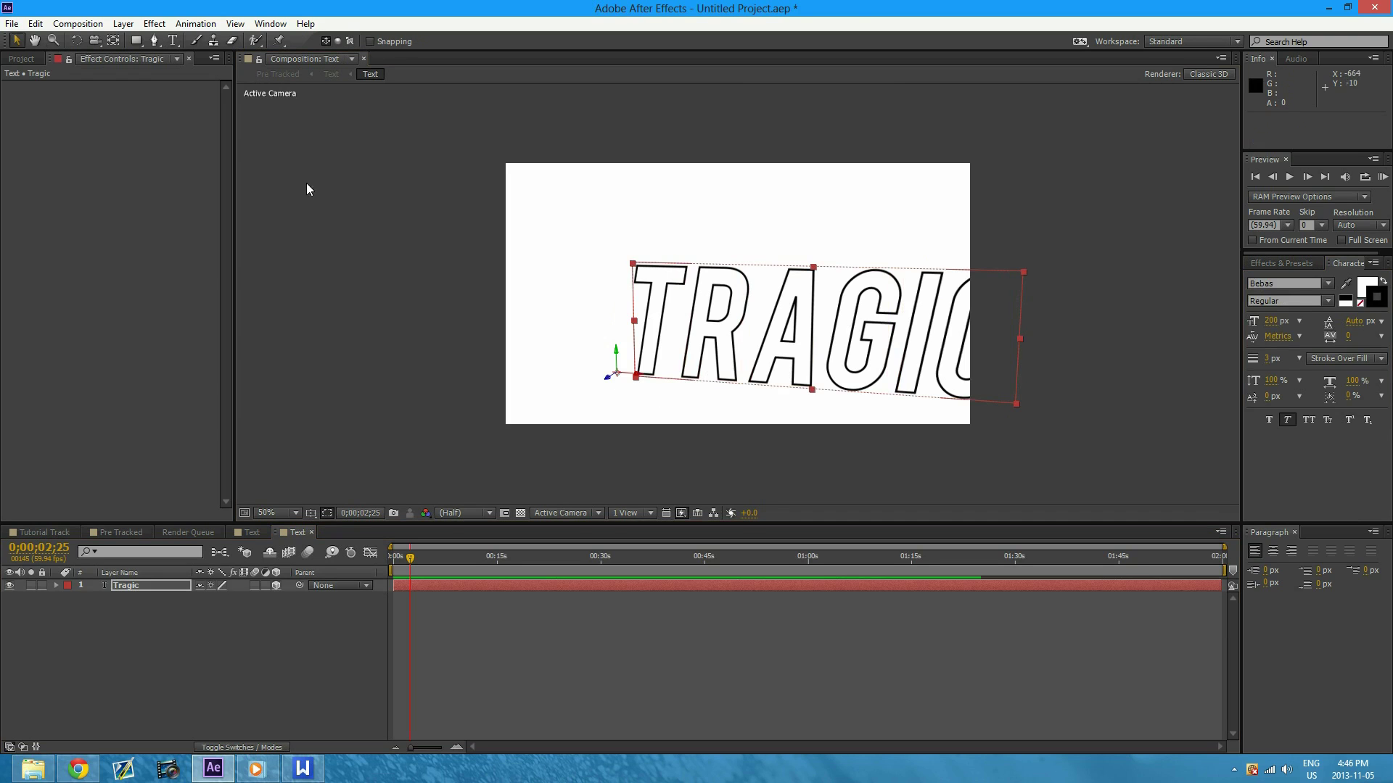
{"action": "left_click_drag", "start_coordinate": [634, 375], "coordinate": [491, 342]}
{"action": "left_click", "coordinate": [245, 620]}
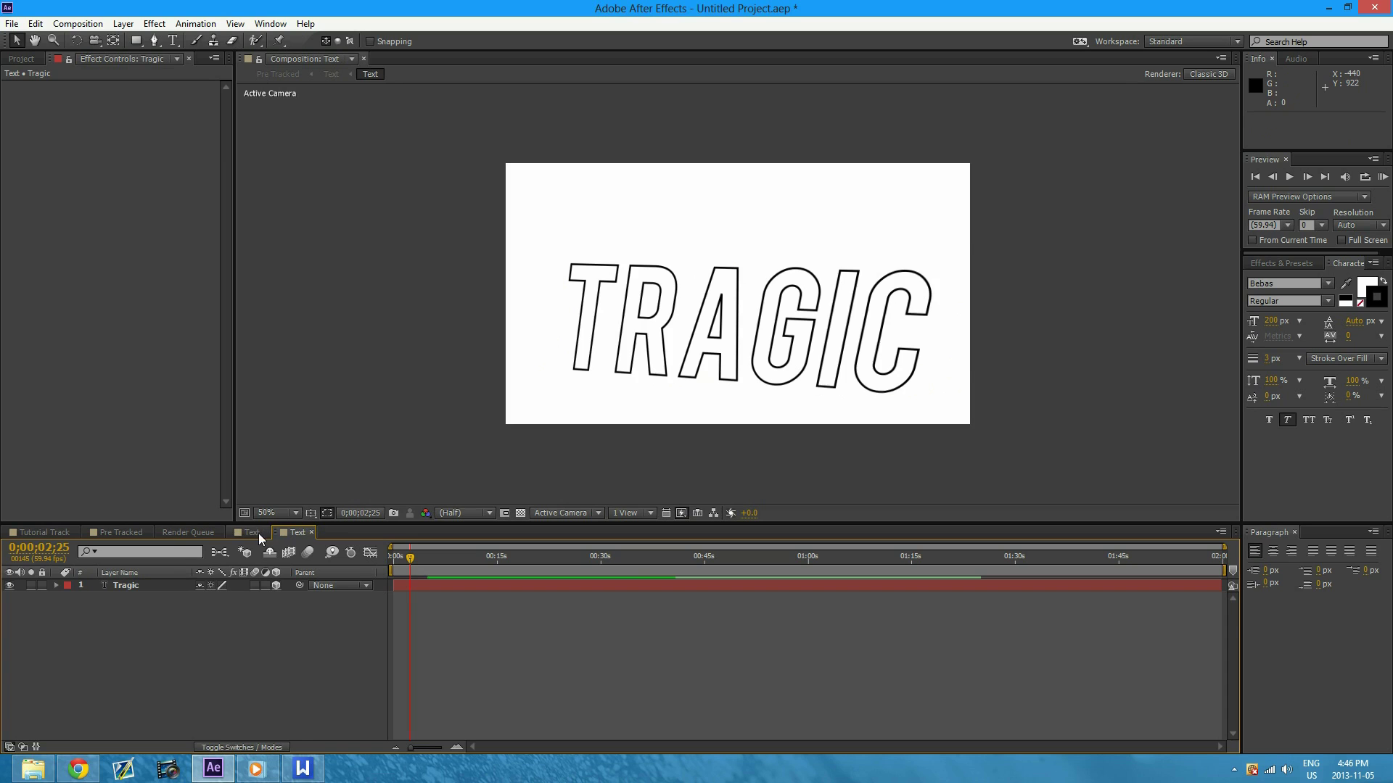
Return to the Pre Tracked composition and run a RAM preview of the updated extruded text
{"action": "left_click", "coordinate": [254, 533]}
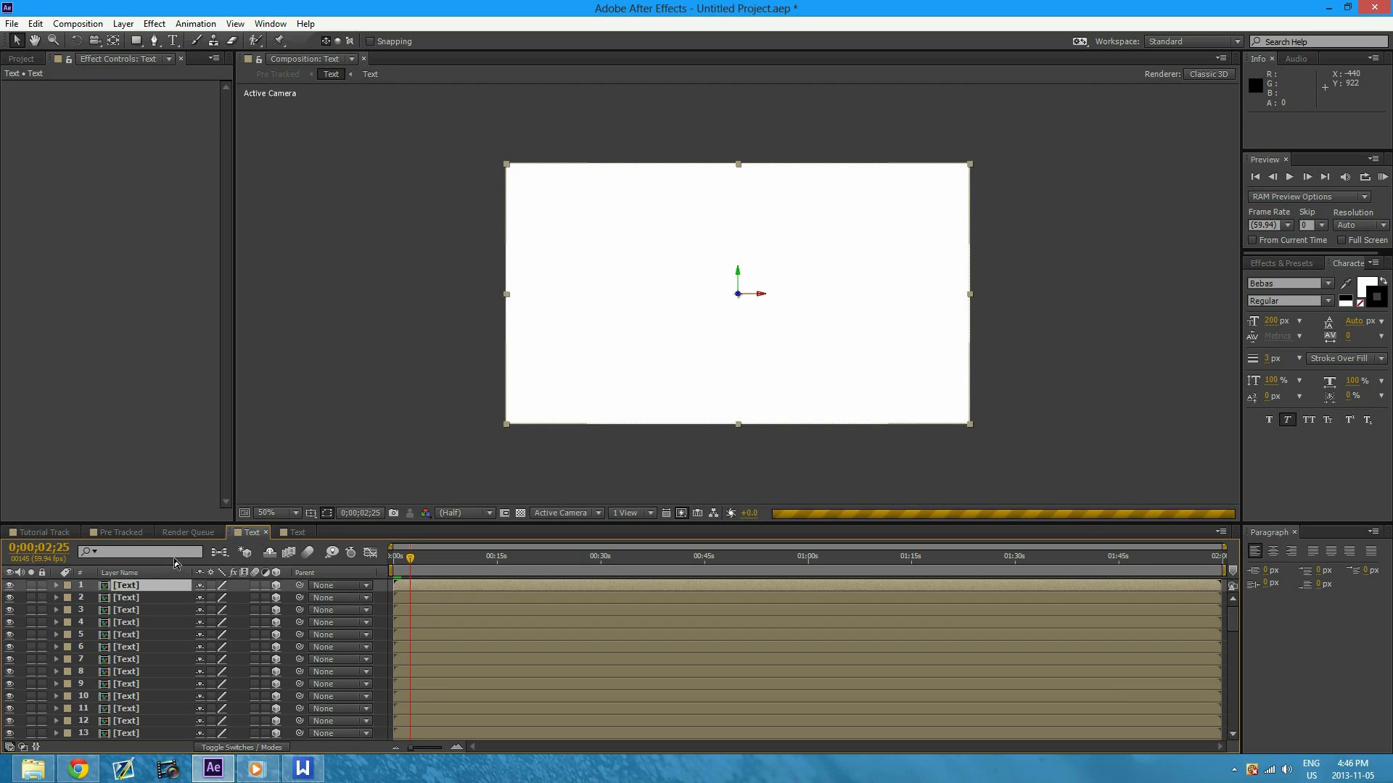
{"action": "left_click", "coordinate": [193, 538]}
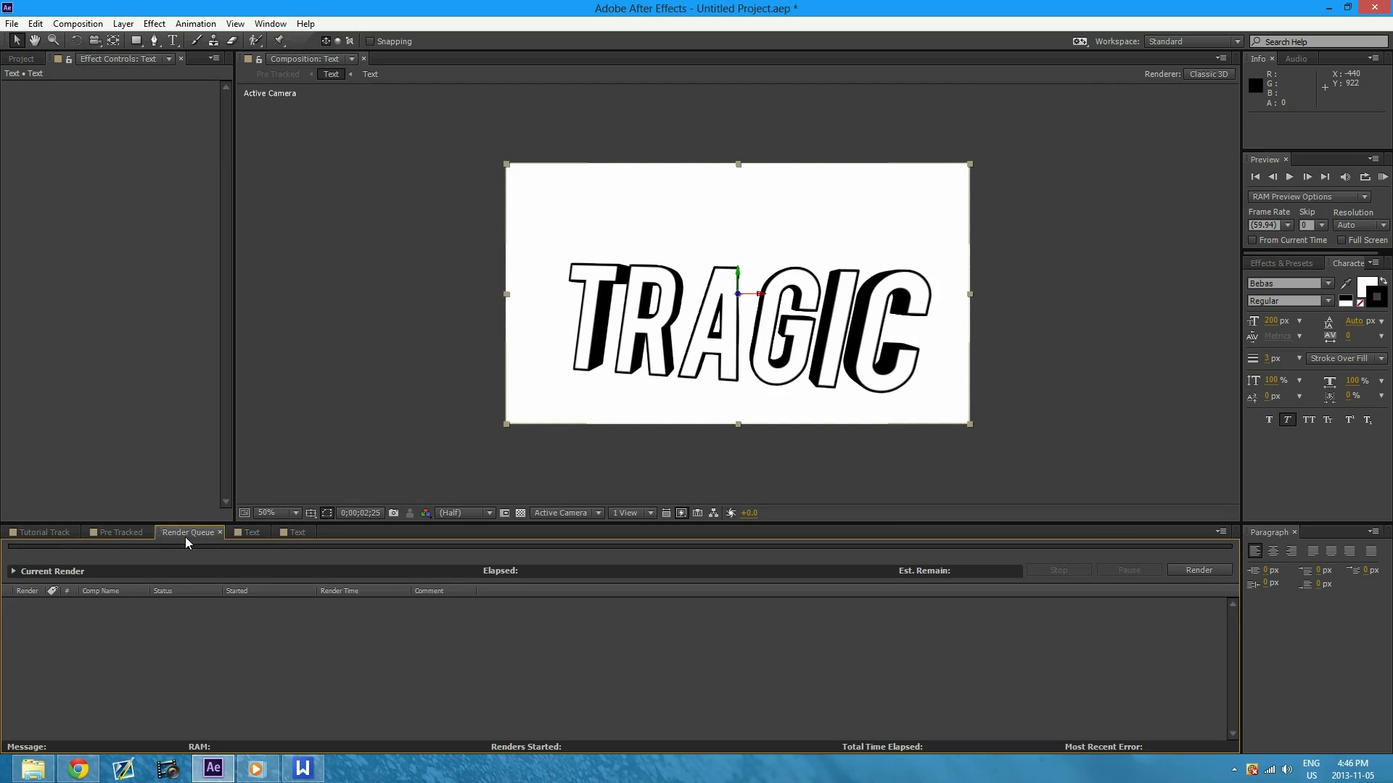
{"action": "left_click", "coordinate": [109, 531]}
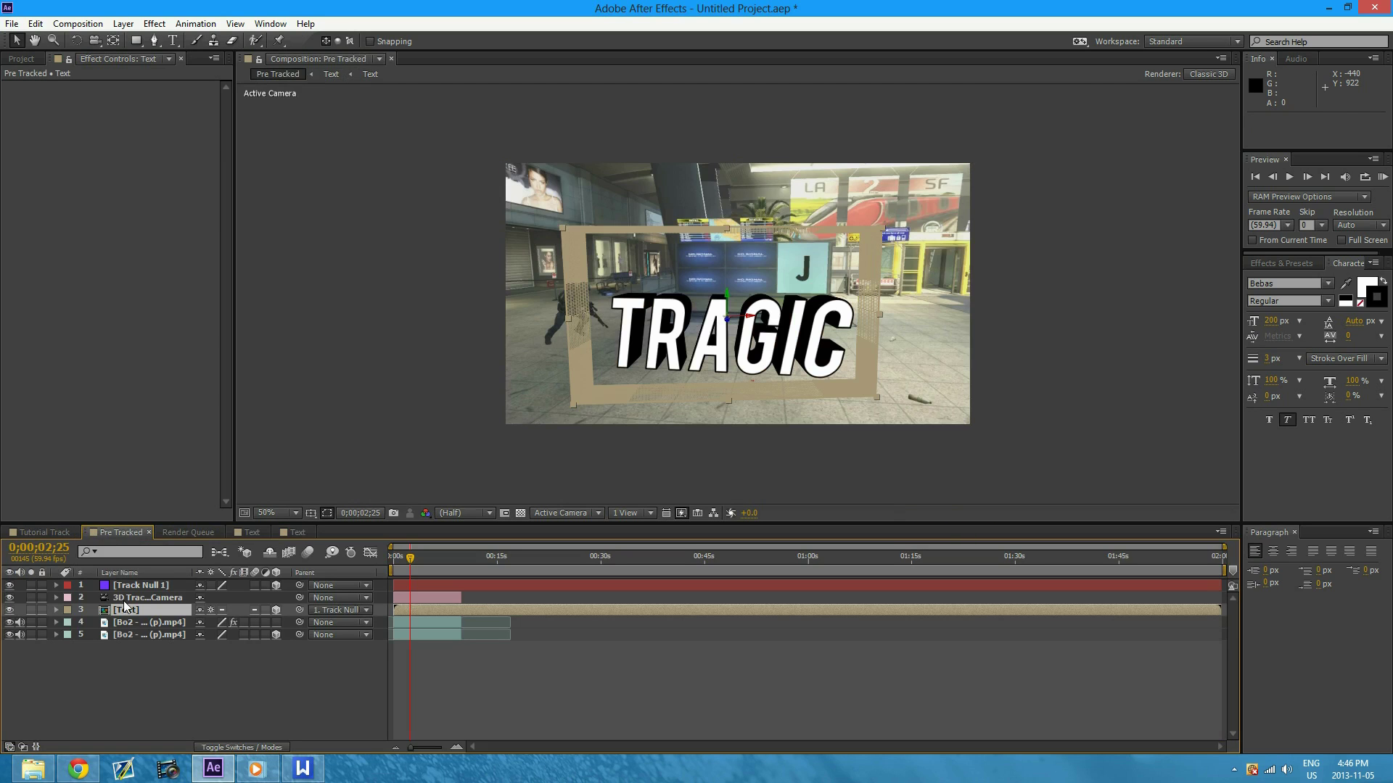
{"action": "left_click", "coordinate": [245, 649]}
{"action": "left_click", "coordinate": [1383, 180]}
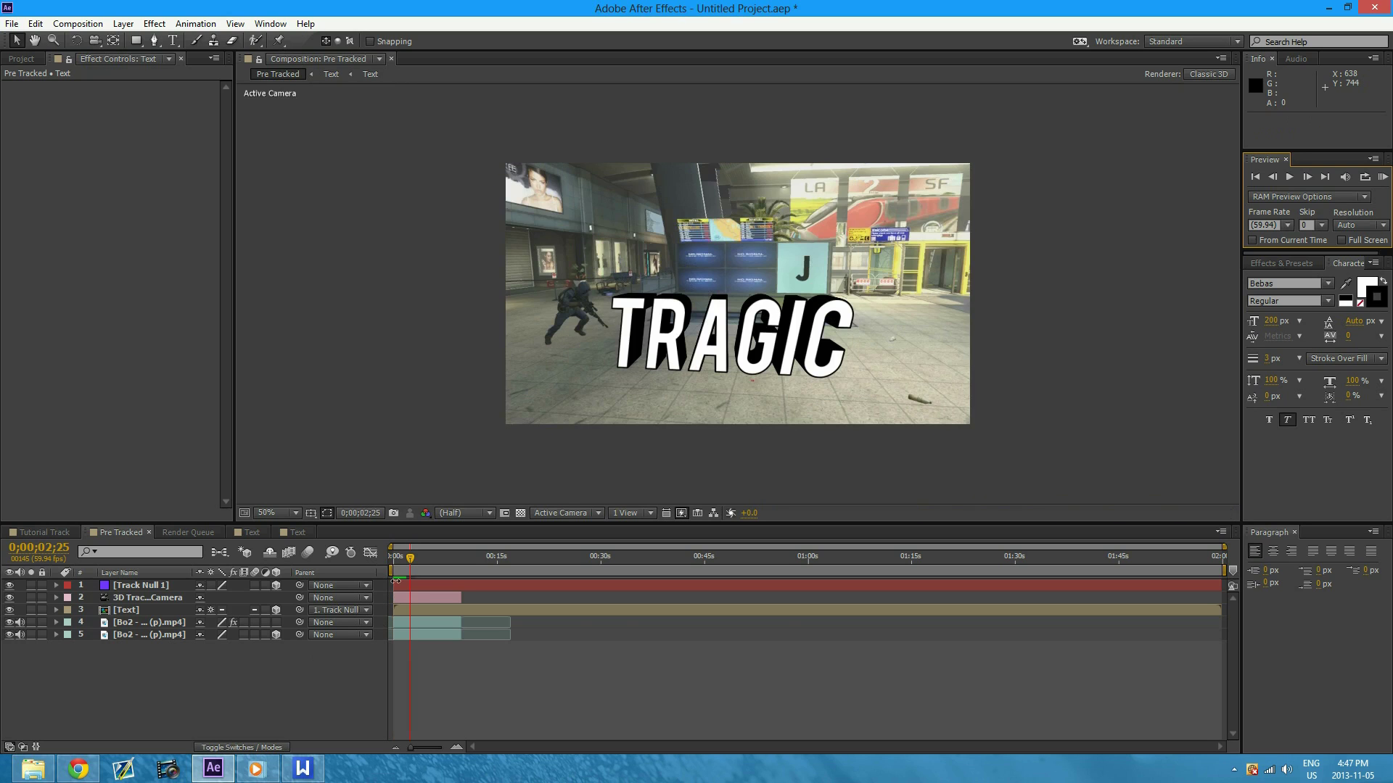
Examine the Text layer's transform properties in Pre Tracked and the material options of the source text layer in its nested composition
{"action": "left_click", "coordinate": [125, 611]}
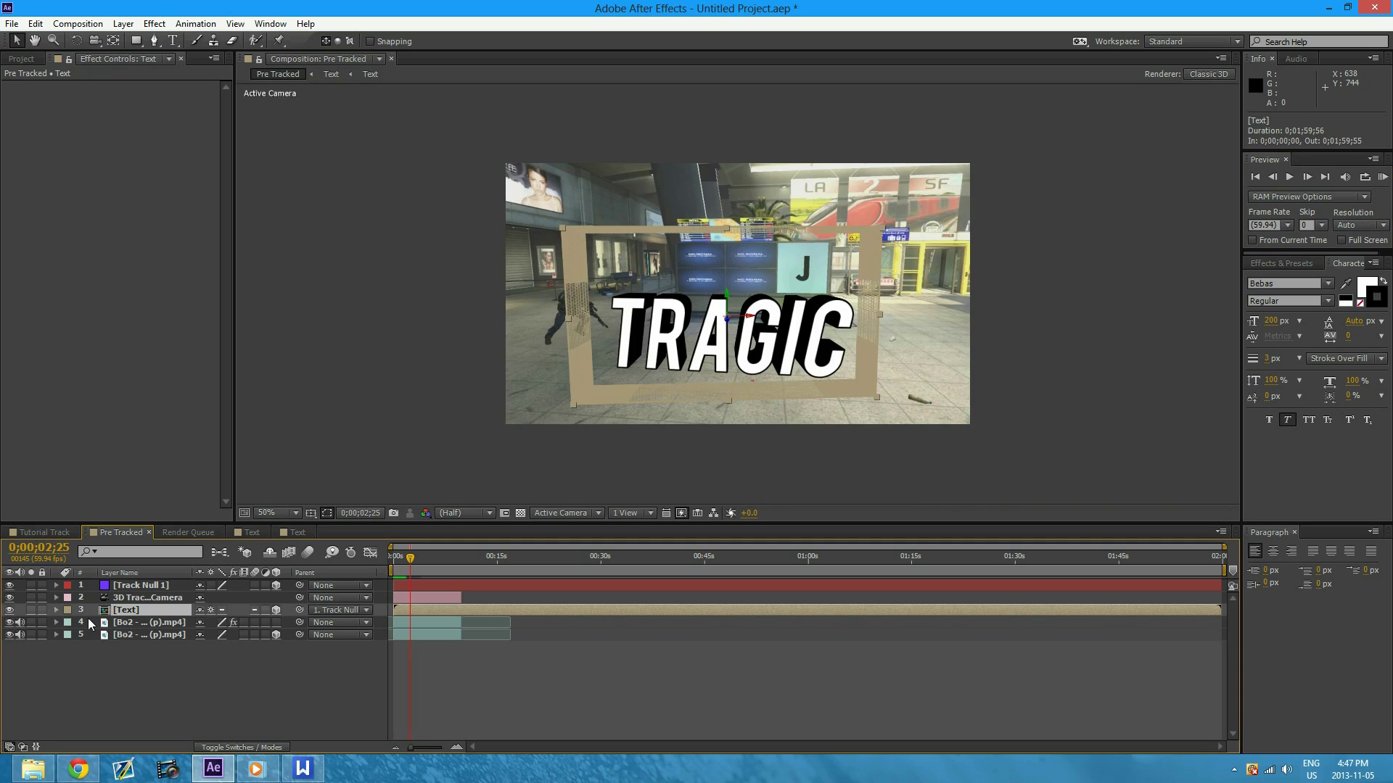
{"action": "left_click", "coordinate": [56, 611]}
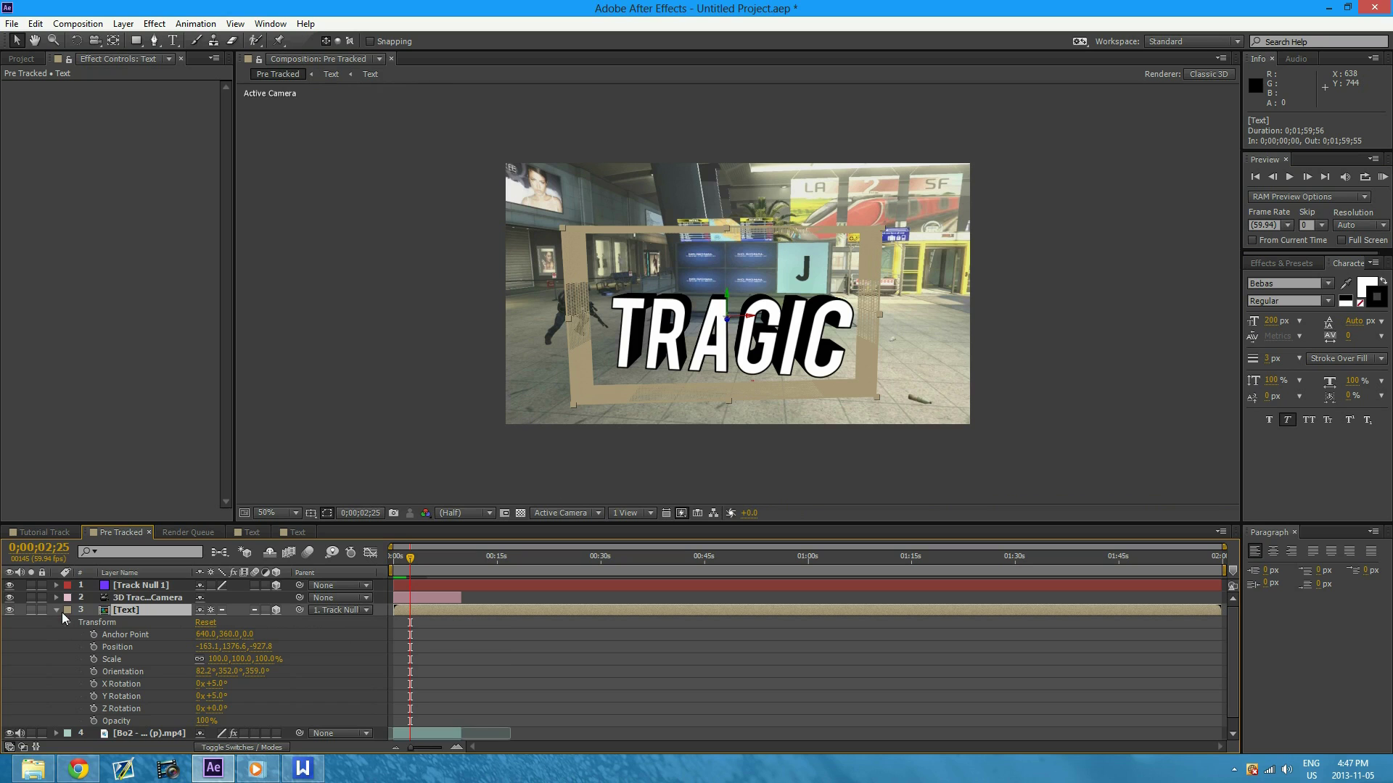
{"action": "left_click", "coordinate": [56, 610]}
{"action": "left_click", "coordinate": [297, 533]}
{"action": "left_click", "coordinate": [58, 584]}
{"action": "left_click", "coordinate": [55, 585]}
{"action": "left_click", "coordinate": [68, 623]}
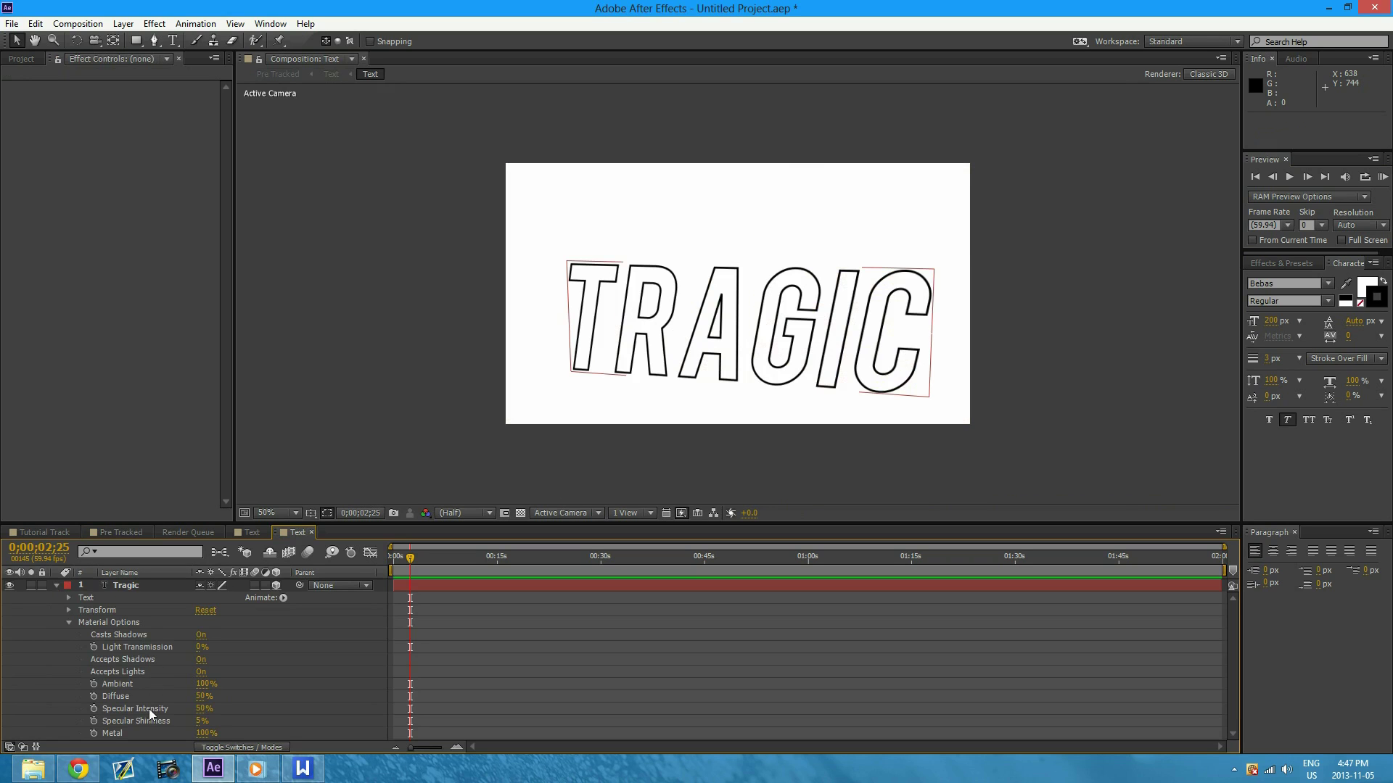
{"action": "left_click", "coordinate": [56, 585]}
{"action": "left_click", "coordinate": [120, 532]}
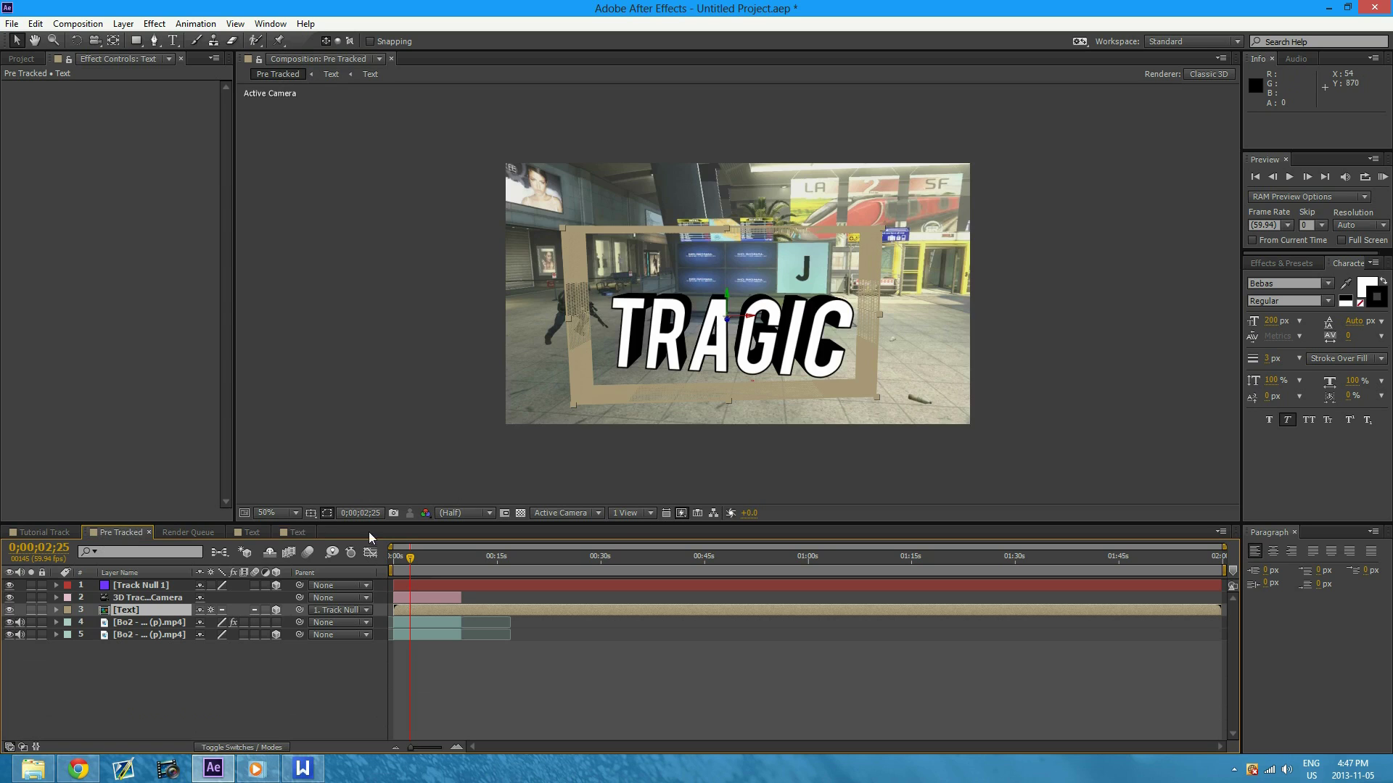
Scrub the Pre Tracked composition between about 2 and 4 seconds to check the text's placement against the moving footage
{"action": "left_click", "coordinate": [264, 655]}
{"action": "left_click_drag", "start_coordinate": [407, 555], "coordinate": [418, 557]}
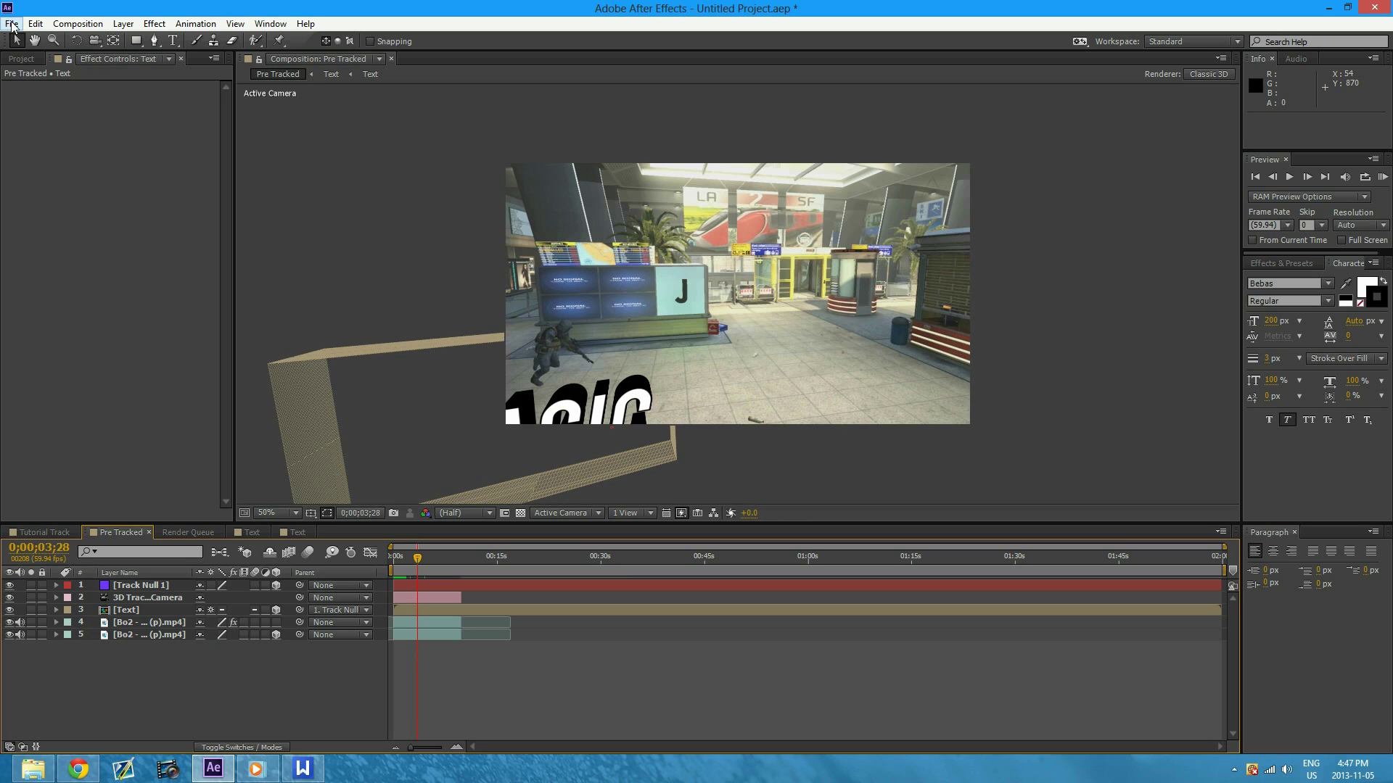
{"action": "left_click_drag", "start_coordinate": [418, 558], "coordinate": [412, 555]}
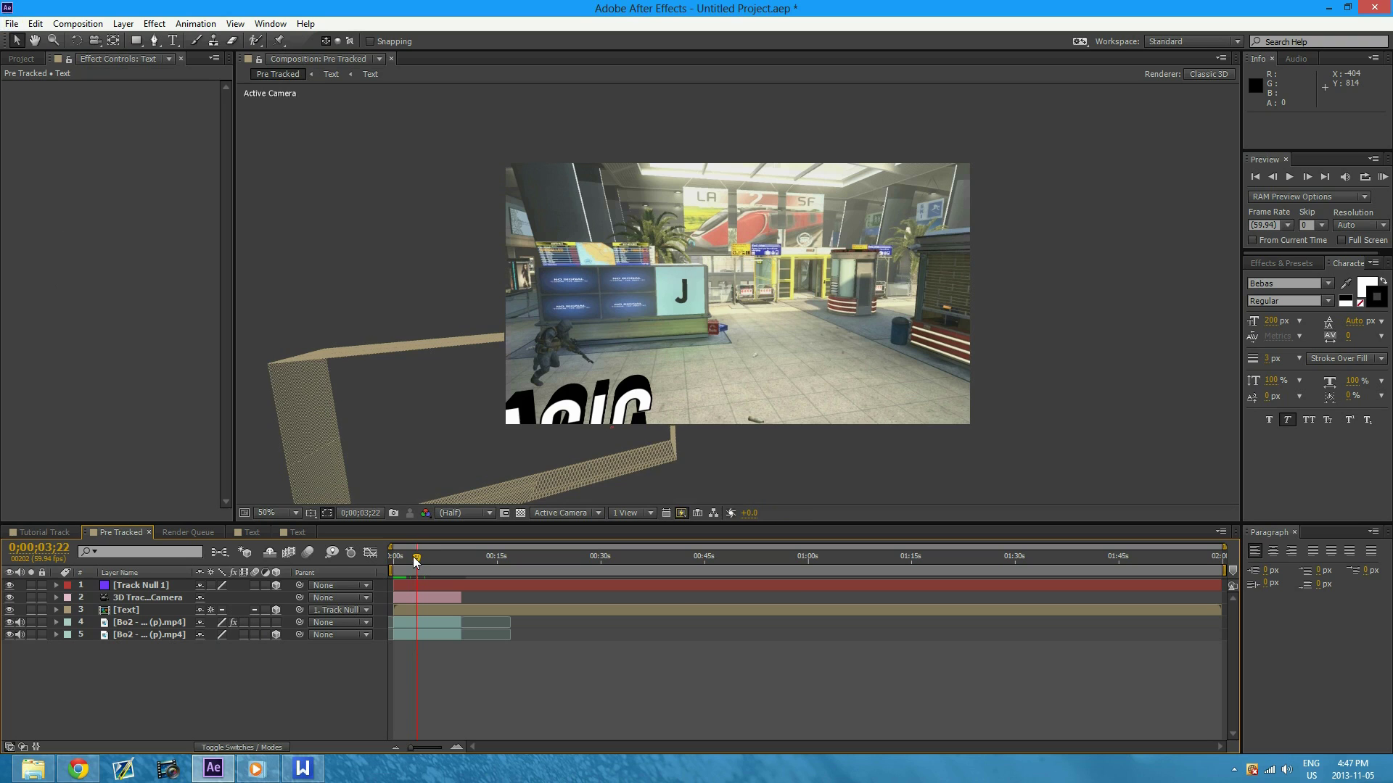